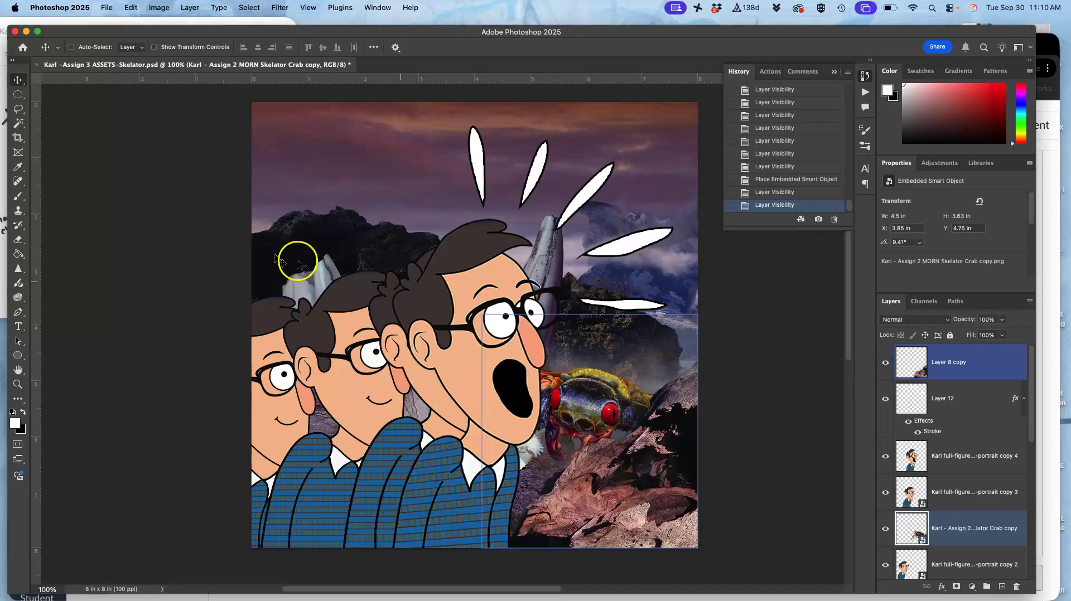
# Compare the scene with and without the crab by toggling the visibility of the Skelator Crab copy layer
pyautogui.click(134, 22)
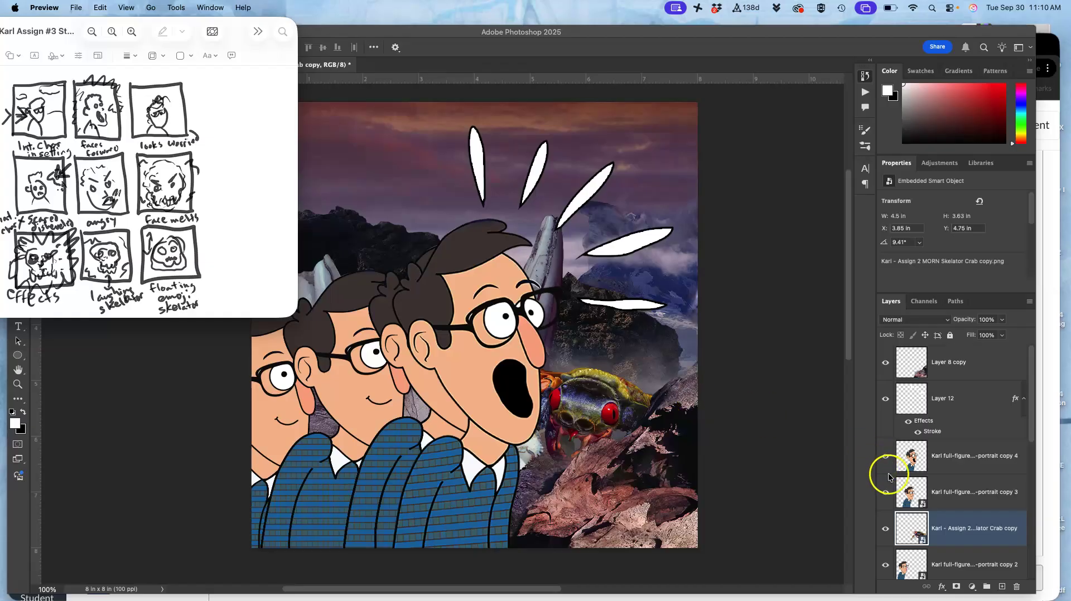
pyautogui.click(886, 530)
pyautogui.click(886, 530)
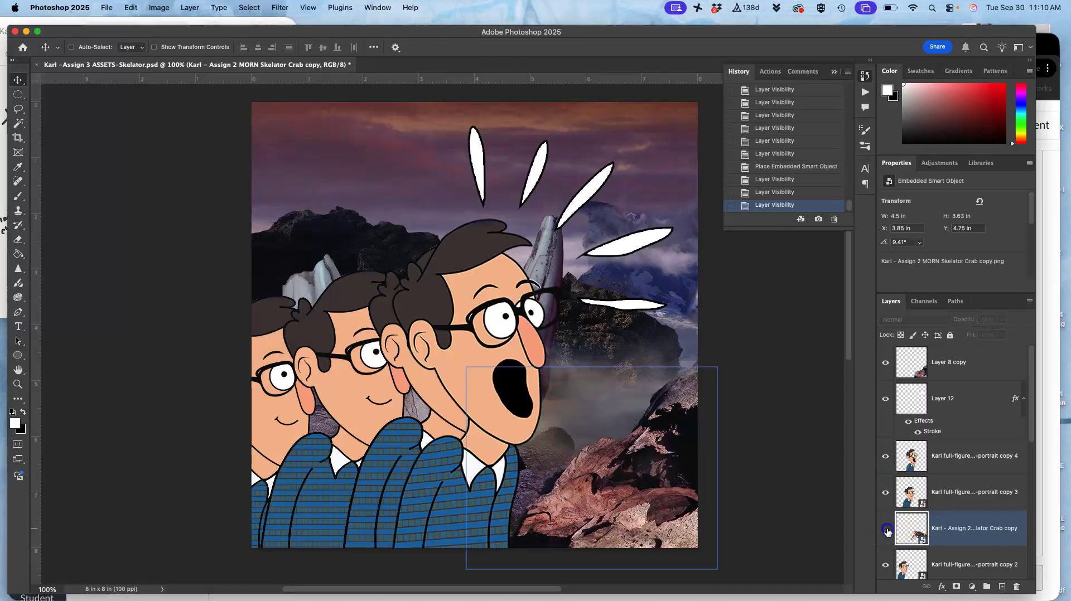
pyautogui.click(886, 530)
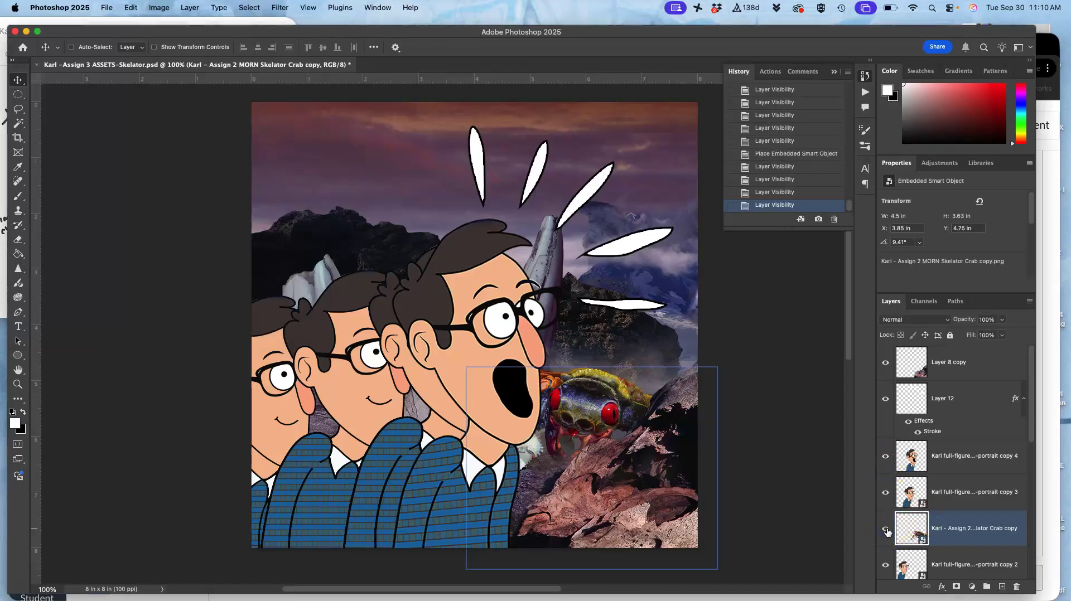
pyautogui.click(886, 530)
pyautogui.click(887, 530)
pyautogui.click(883, 530)
pyautogui.click(883, 530)
# Select the Skelator Crab copy layer and move the crab up and right, away from the shouting man's face
pyautogui.click(951, 537)
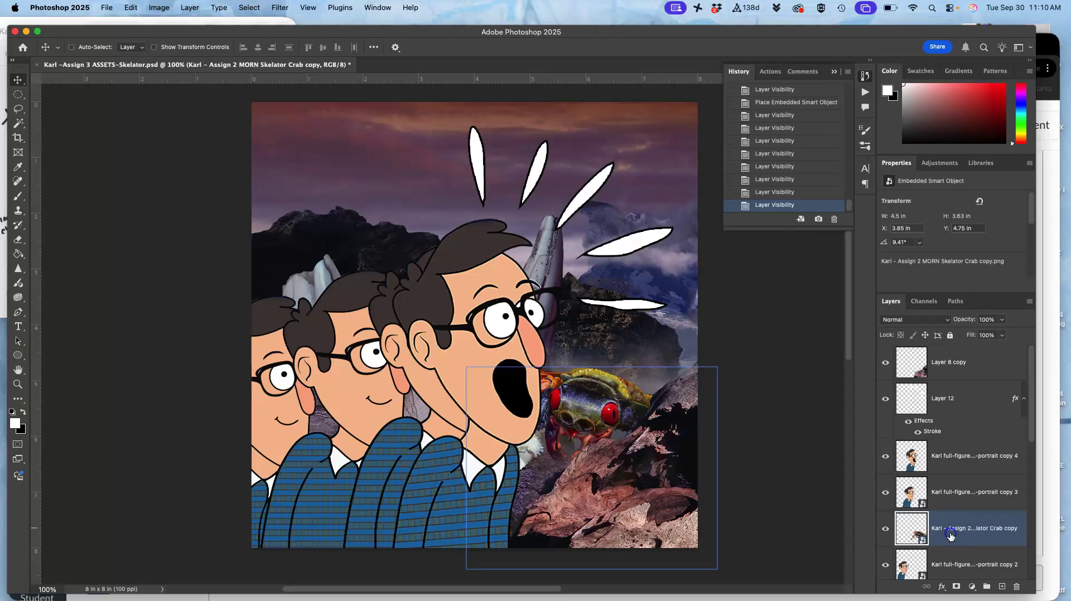
pyautogui.keyDown('super'); pyautogui.click(915, 466); pyautogui.keyUp('super')
pyautogui.keyDown('super'); pyautogui.click(892, 458); pyautogui.keyUp('super')
pyautogui.moveTo(588, 393); pyautogui.dragTo(631, 347)
# Transform the crab: rotate it to about 9°, then distort it by lowering its upper-left corner and pulling its lower-left corner inward
pyautogui.press('super+t')
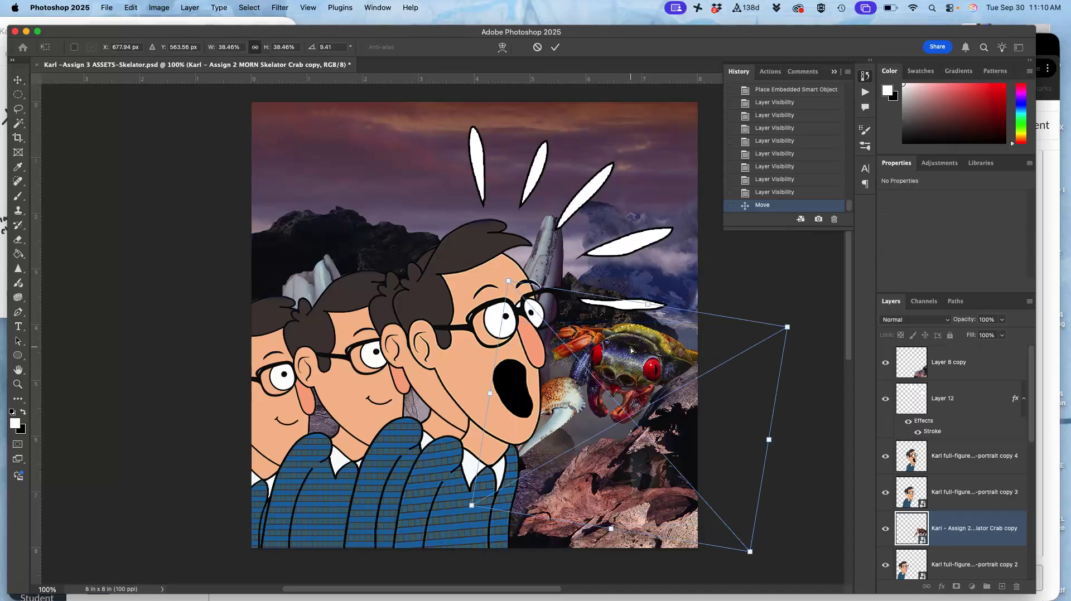
pyautogui.moveTo(809, 314); pyautogui.dragTo(766, 346)
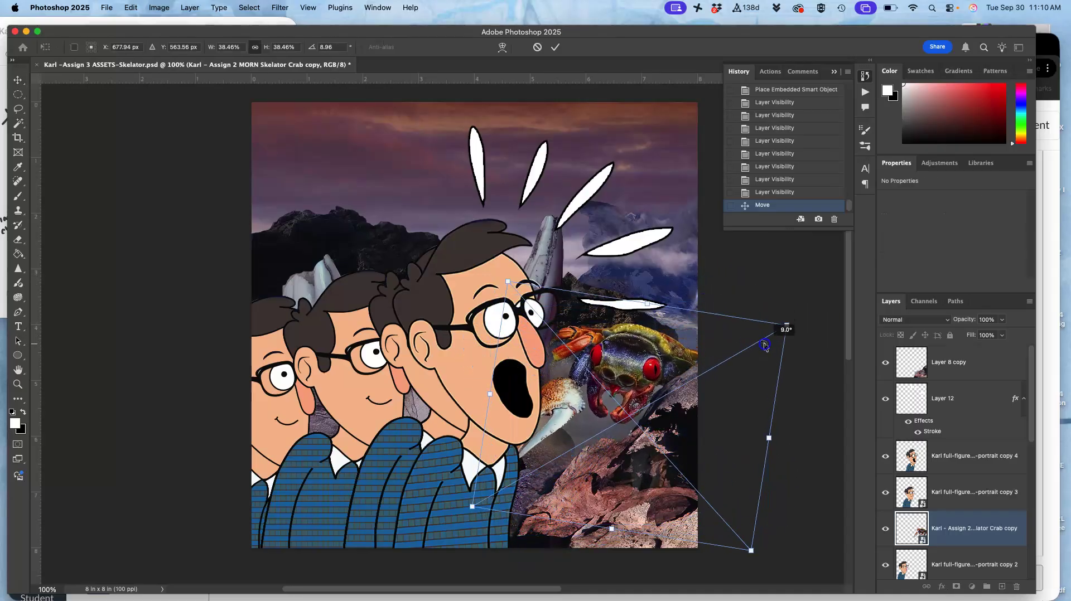
pyautogui.rightClick(621, 375)
pyautogui.click(629, 449)
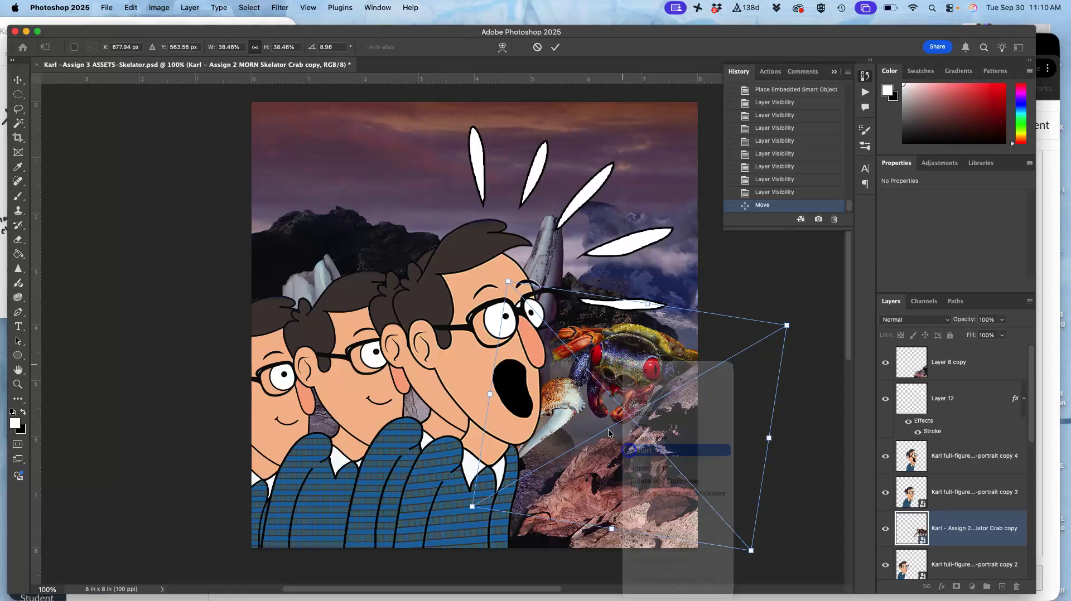
pyautogui.click(512, 283)
pyautogui.moveTo(508, 283)
pyautogui.mouseDown()
pyautogui.moveTo(532, 302)
pyautogui.moveTo(494, 301)
pyautogui.moveTo(497, 277)
pyautogui.moveTo(495, 296)
pyautogui.mouseUp()
pyautogui.click(501, 547)
pyautogui.moveTo(472, 507); pyautogui.dragTo(511, 500)
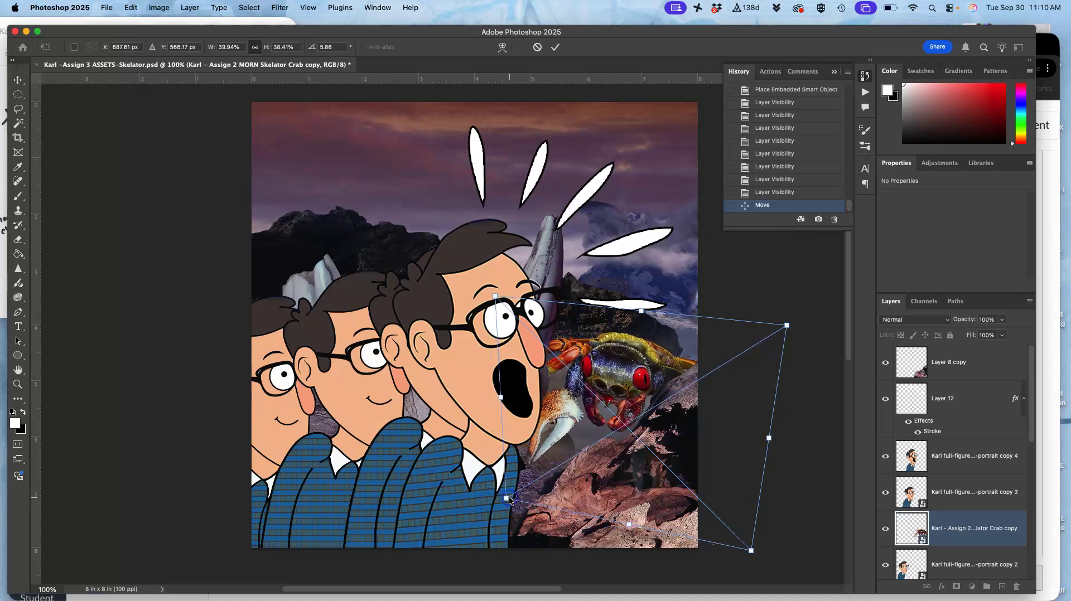
pyautogui.press('Return')
# Bring the Skelator Crab copy layer to the top of the layer stack and move the crab up beside the shouting man's nose
pyautogui.keyDown('super'); pyautogui.click(685, 433); pyautogui.keyUp('super')
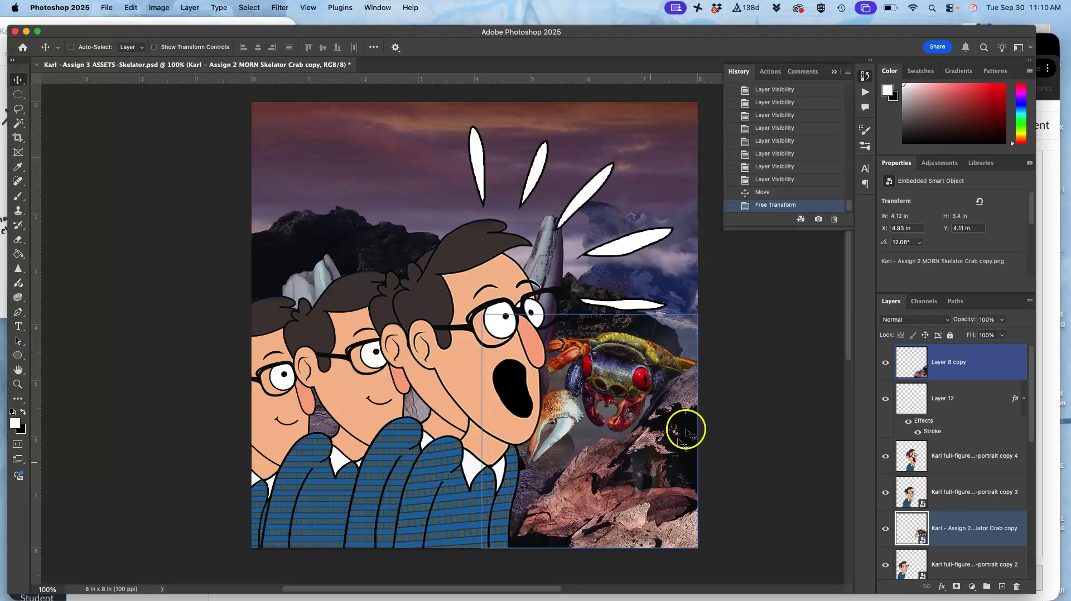
pyautogui.keyDown('super'); pyautogui.click(646, 378); pyautogui.keyUp('super')
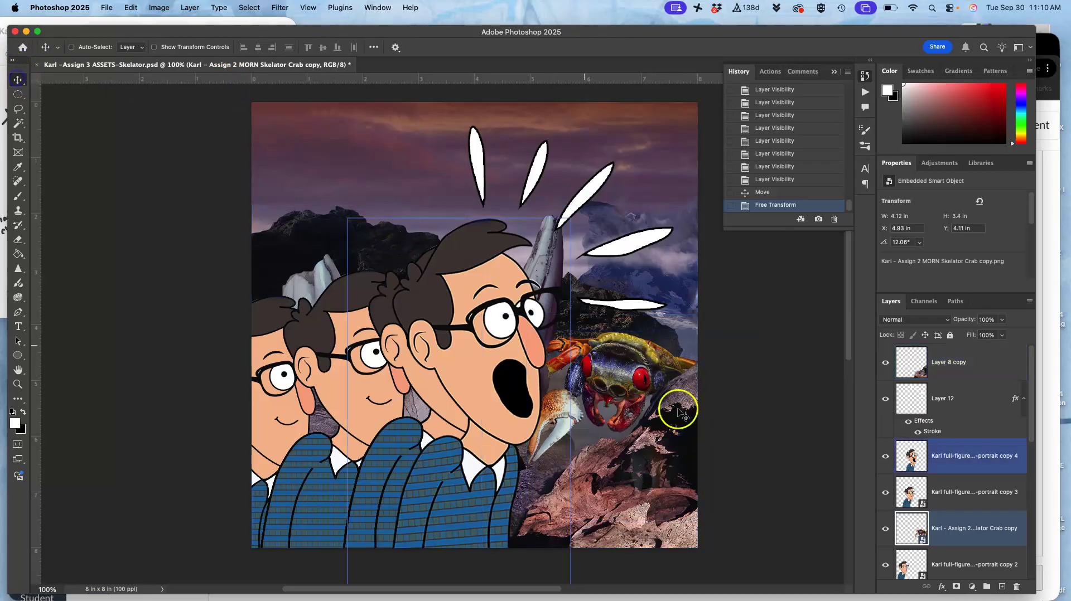
pyautogui.moveTo(947, 527); pyautogui.dragTo(942, 360)
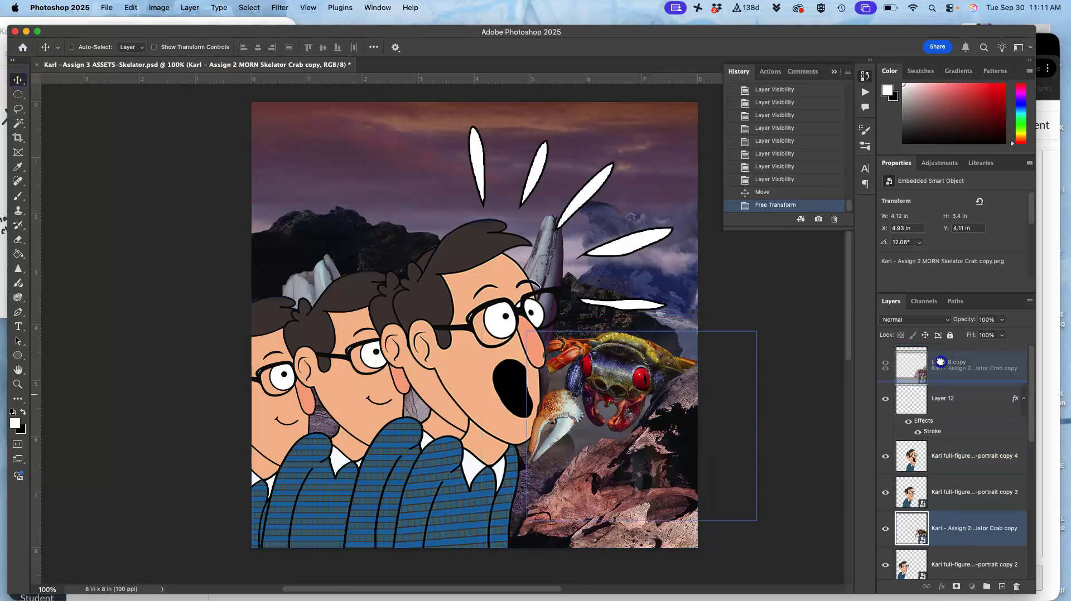
pyautogui.moveTo(639, 377); pyautogui.dragTo(587, 339)
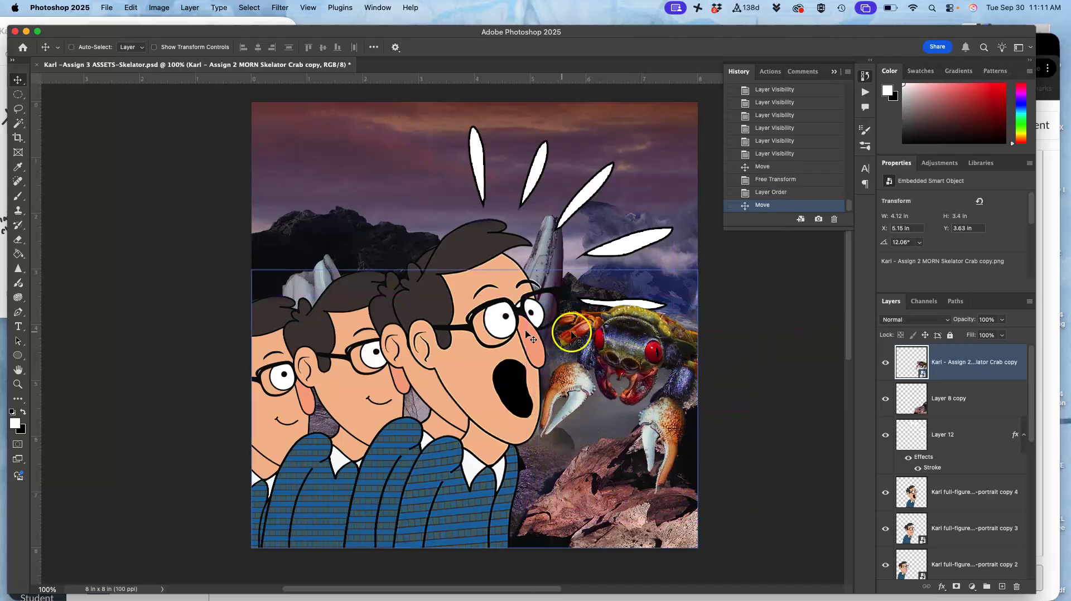
# Duplicate the Skelator Crab copy layer, hide the original, and rasterize the duplicate
pyautogui.click(18, 109)
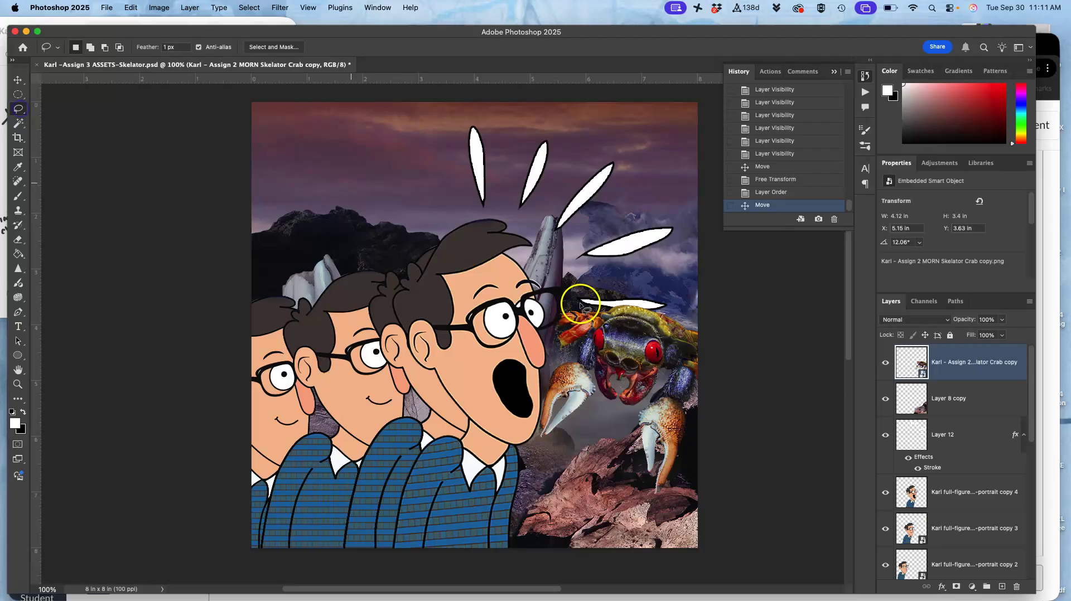
pyautogui.rightClick(962, 378)
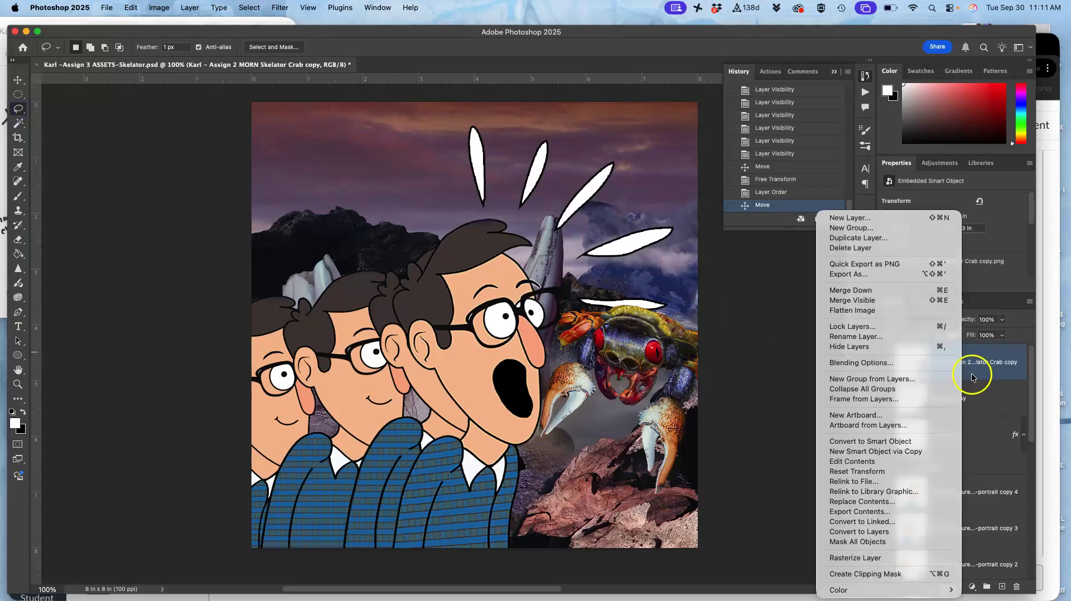
pyautogui.click(972, 378)
pyautogui.press('super+j')
pyautogui.click(908, 405)
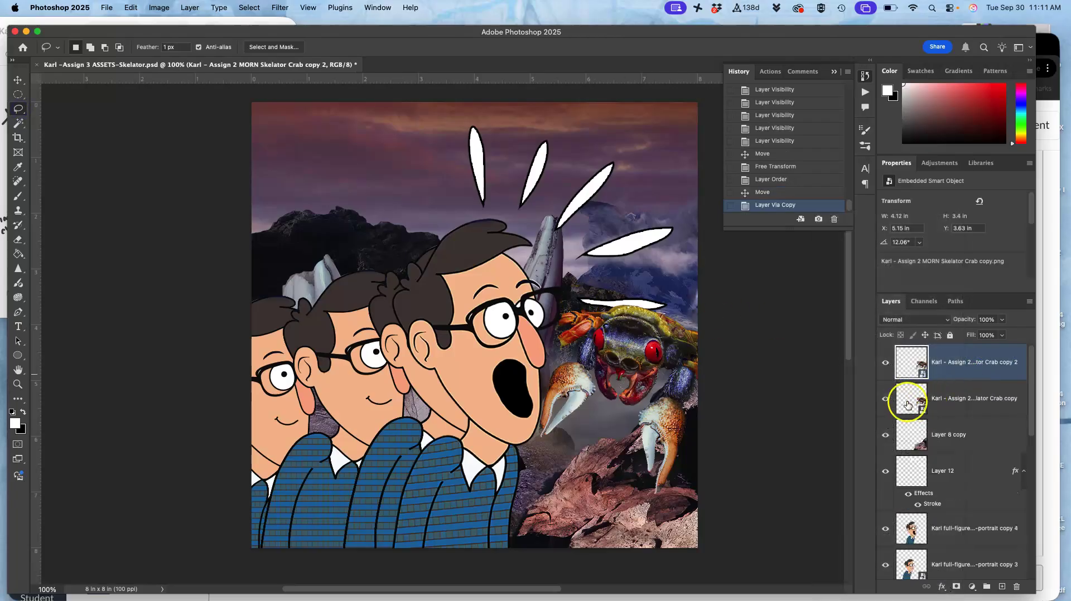
pyautogui.rightClick(944, 372)
pyautogui.click(863, 558)
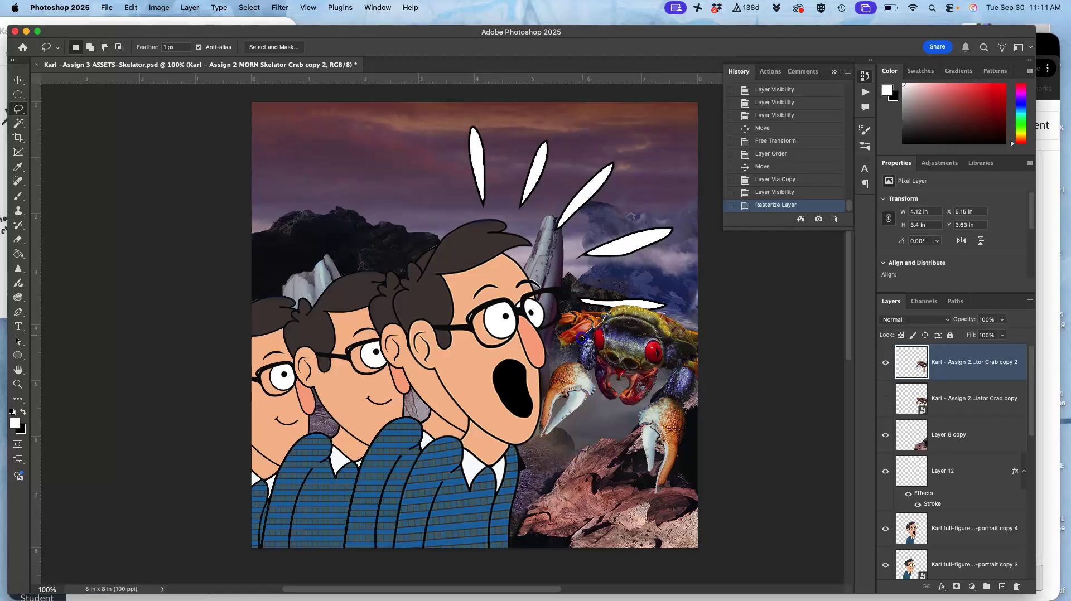
# Lasso the small orange leg beside the crab's left-hand eye on the rasterized duplicate, delete it, and deselect
pyautogui.moveTo(616, 275); pyautogui.dragTo(617, 275)
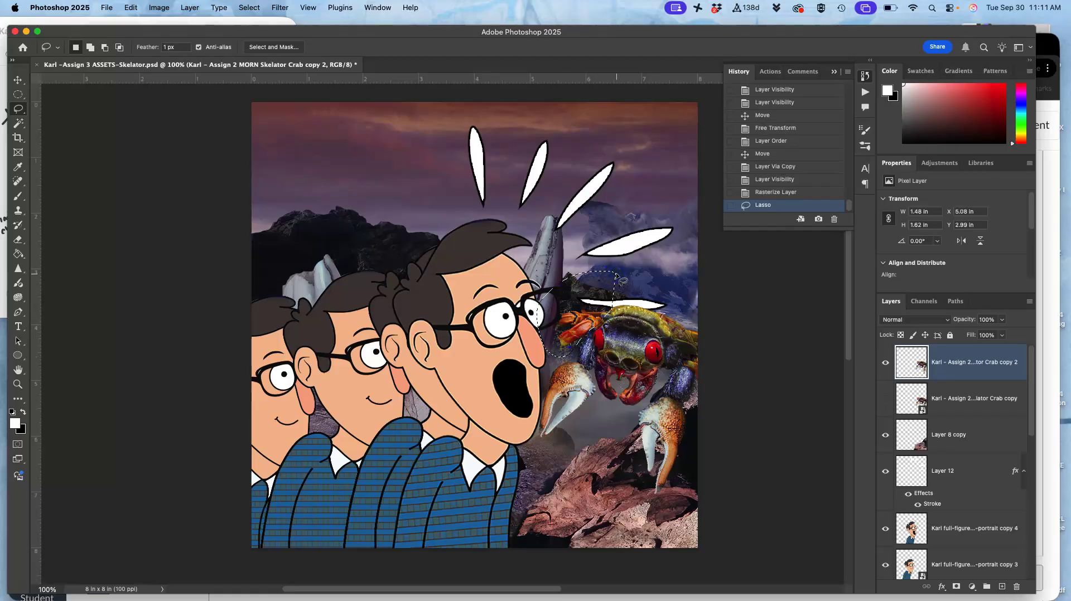
pyautogui.press('Delete')
pyautogui.click(655, 313)
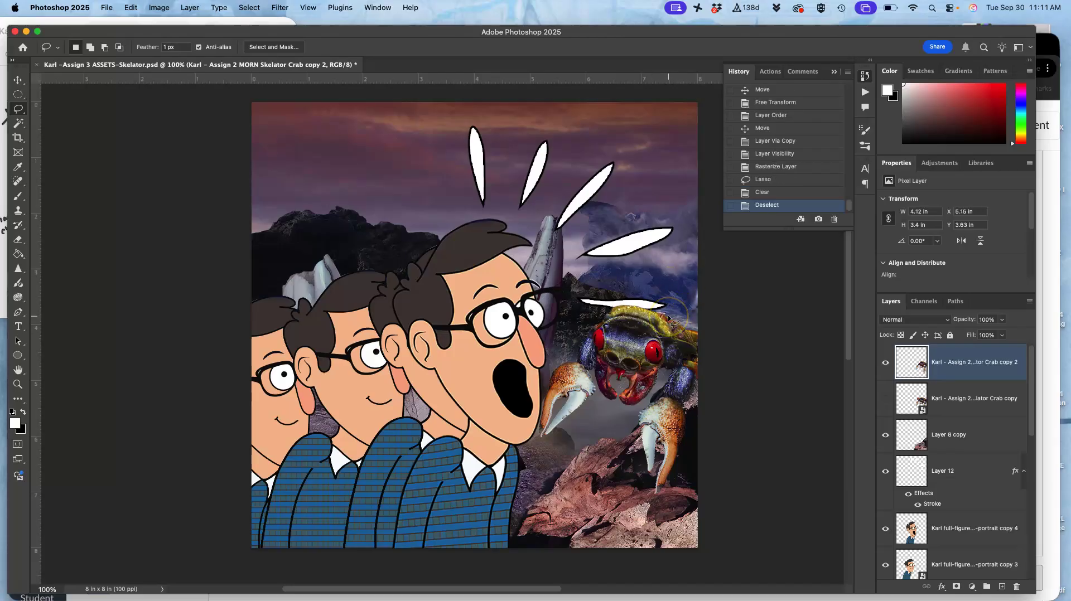
# Move the edited crab duplicate down and slightly left, and show the original crab layer to compare the two
pyautogui.click(18, 79)
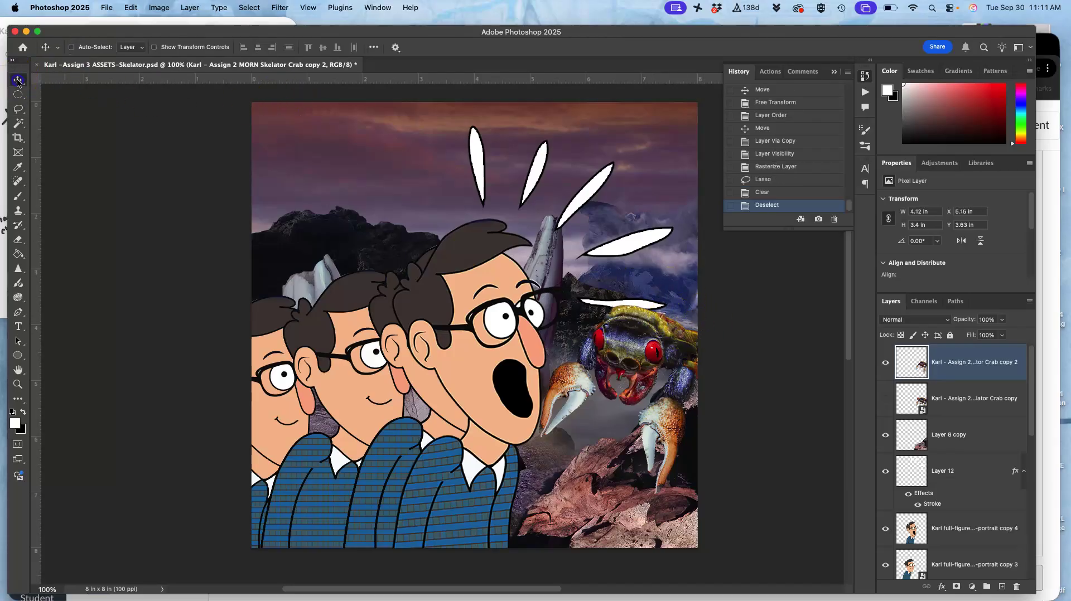
pyautogui.moveTo(623, 332); pyautogui.dragTo(601, 371)
pyautogui.click(884, 401)
pyautogui.click(886, 364)
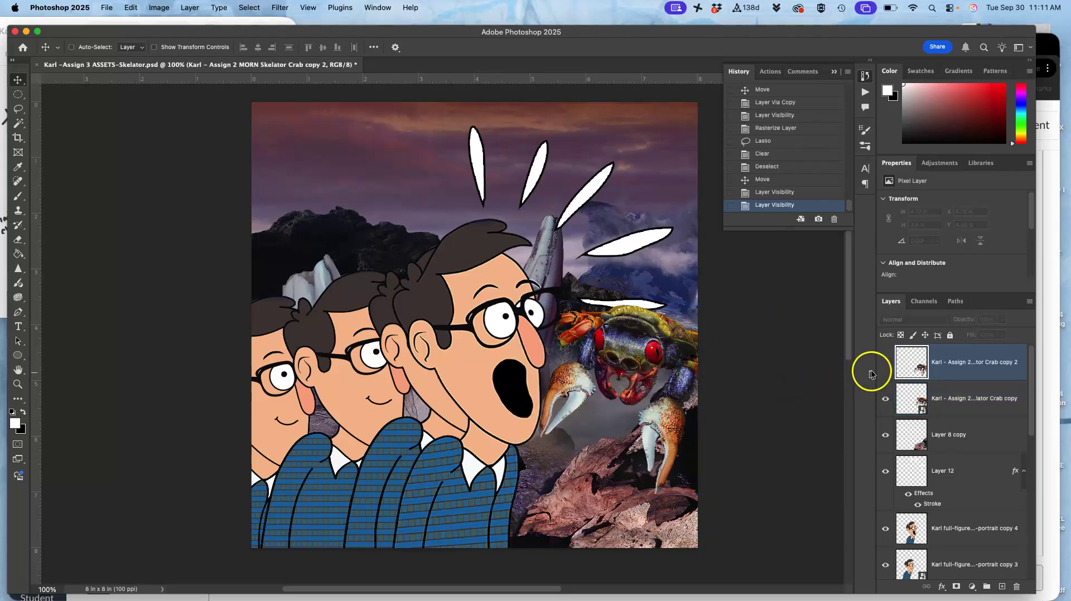
pyautogui.click(885, 363)
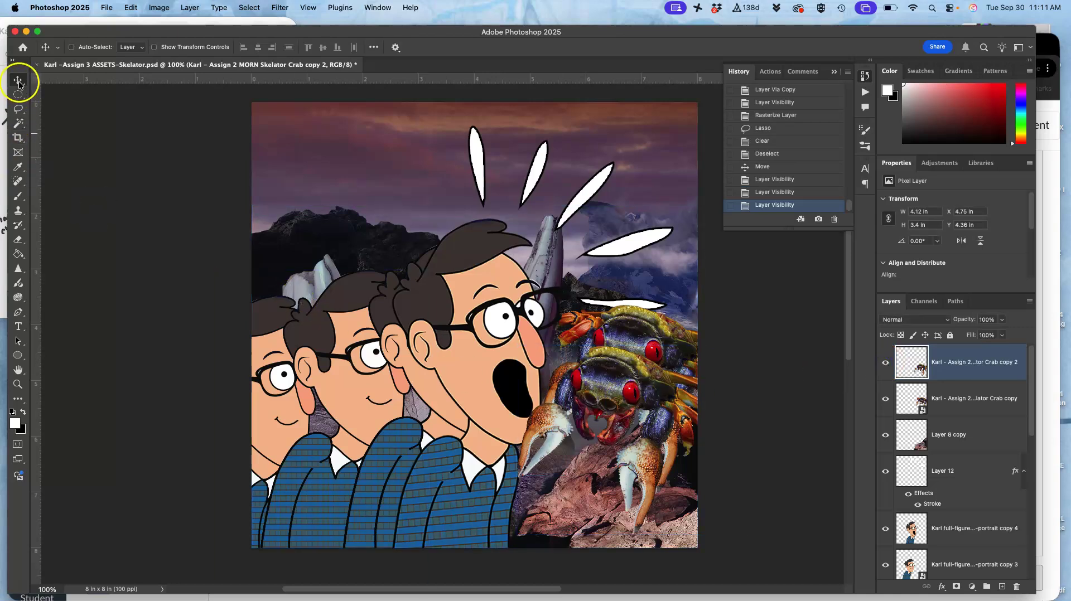
# Hide the edited duplicate, lasso the small orange leg on the original crab layer, and copy it to a new layer
pyautogui.keyDown('shift'); pyautogui.click(911, 398); pyautogui.keyUp('shift')
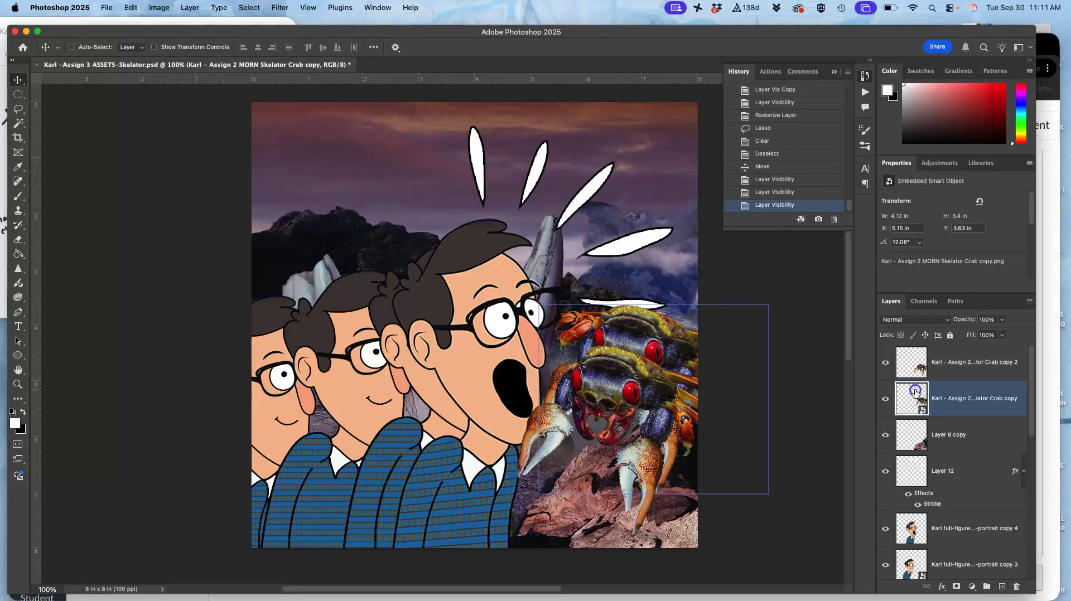
pyautogui.click(886, 363)
pyautogui.click(19, 108)
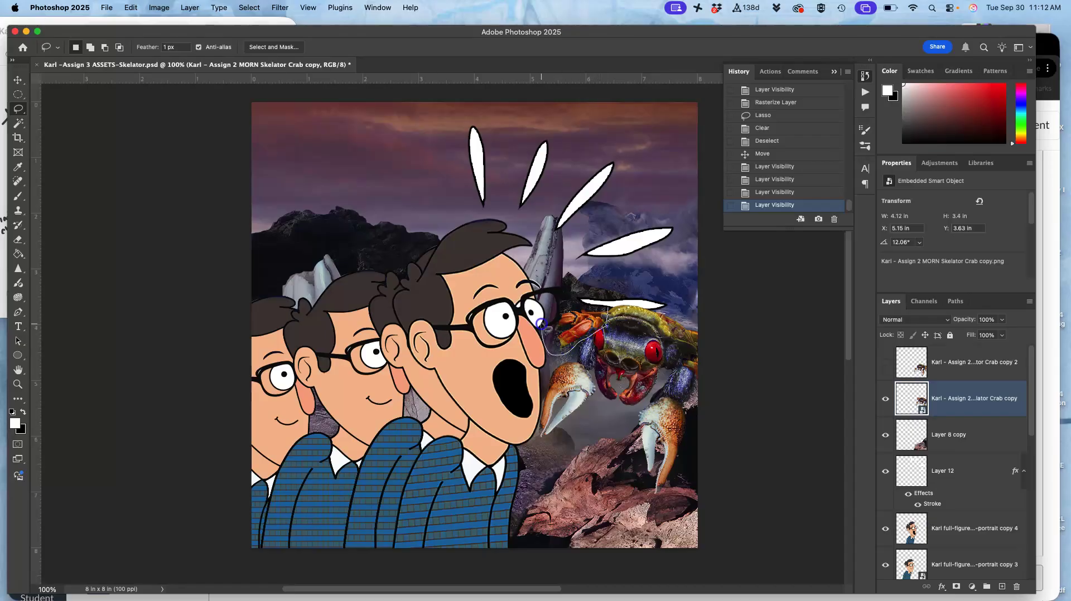
pyautogui.moveTo(597, 292); pyautogui.dragTo(599, 296)
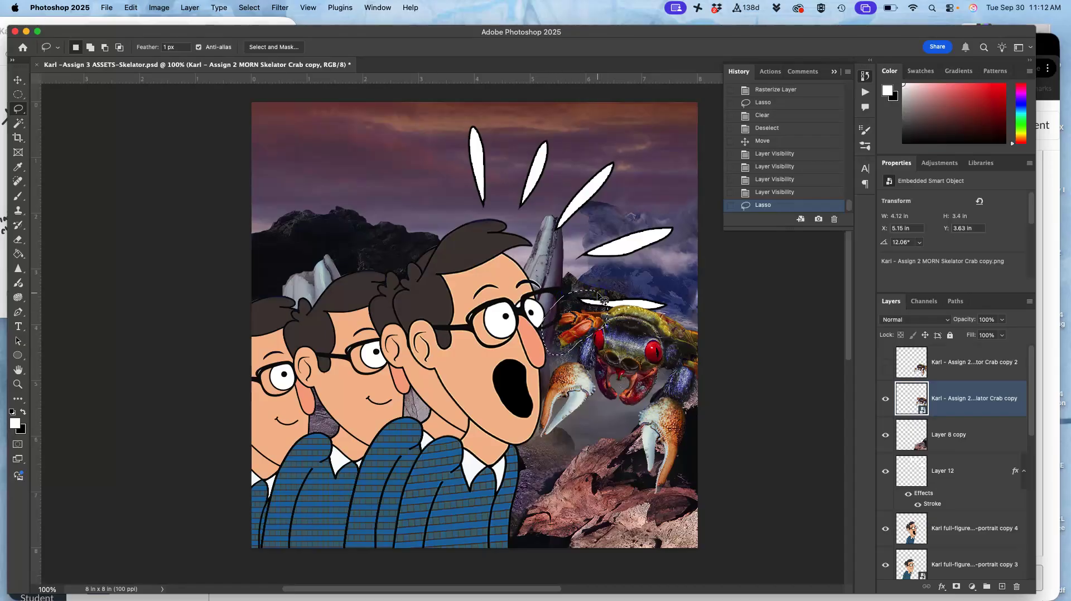
pyautogui.press('super+j')
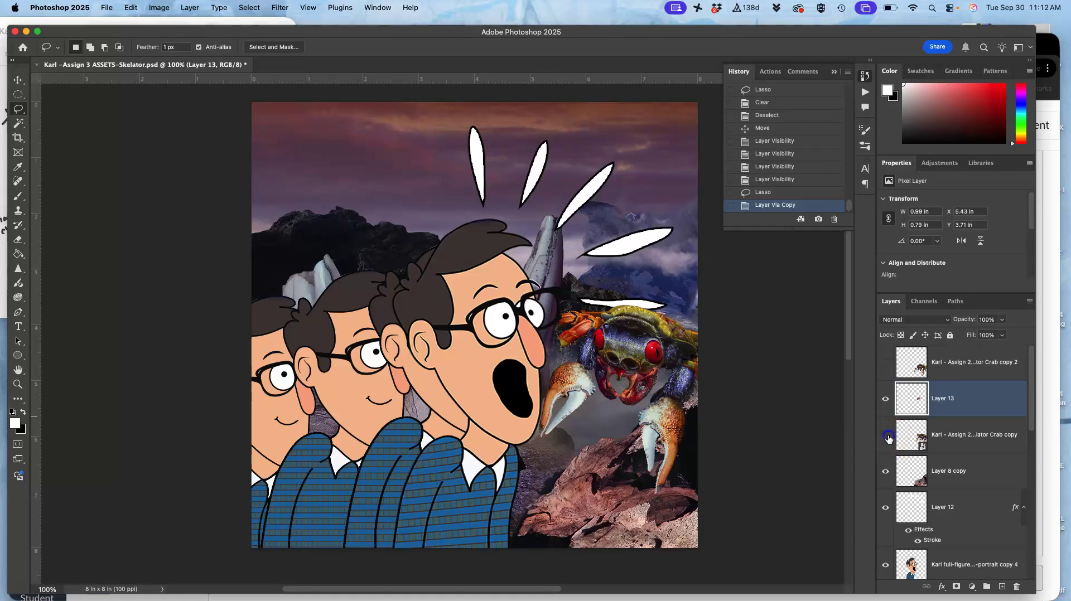
# Hide the original crab, show the edited duplicate, and move the separated orange leg down behind the crab's left-hand eye
pyautogui.click(886, 436)
pyautogui.click(885, 362)
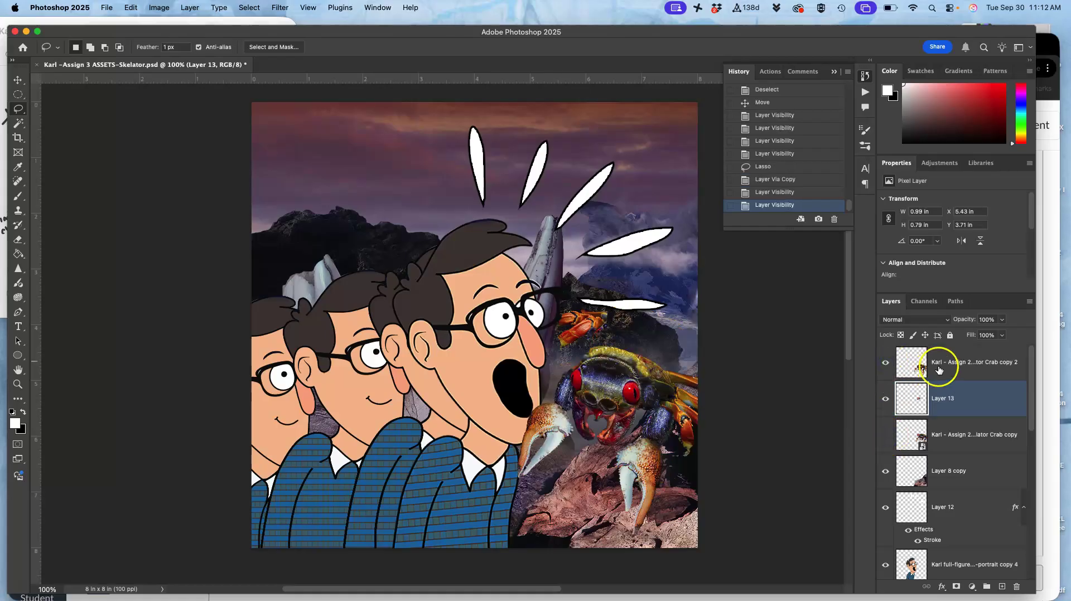
pyautogui.click(18, 80)
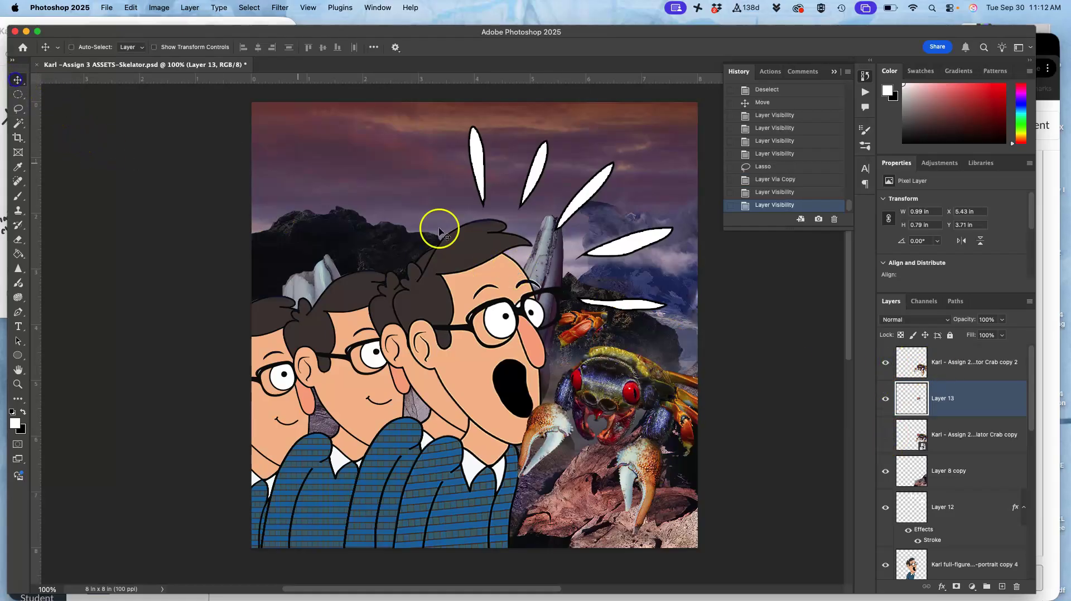
pyautogui.moveTo(585, 318); pyautogui.dragTo(572, 392)
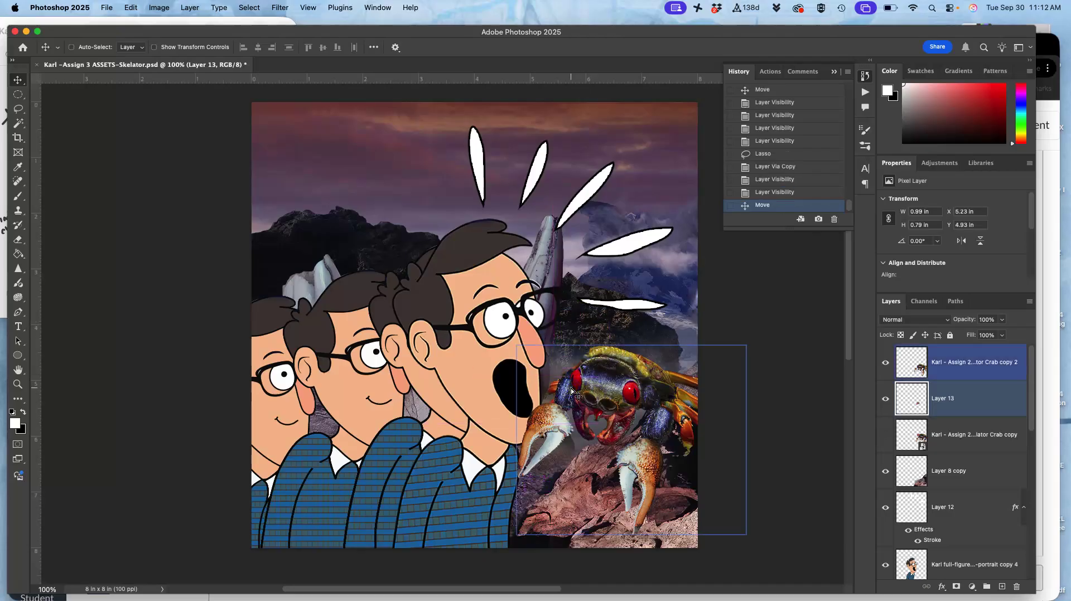
# Rotate the separated orange leg on Layer 13 to about -31.55° and move it up so it joins the crab's head
pyautogui.press('super+equal')
pyautogui.press('super+equal')
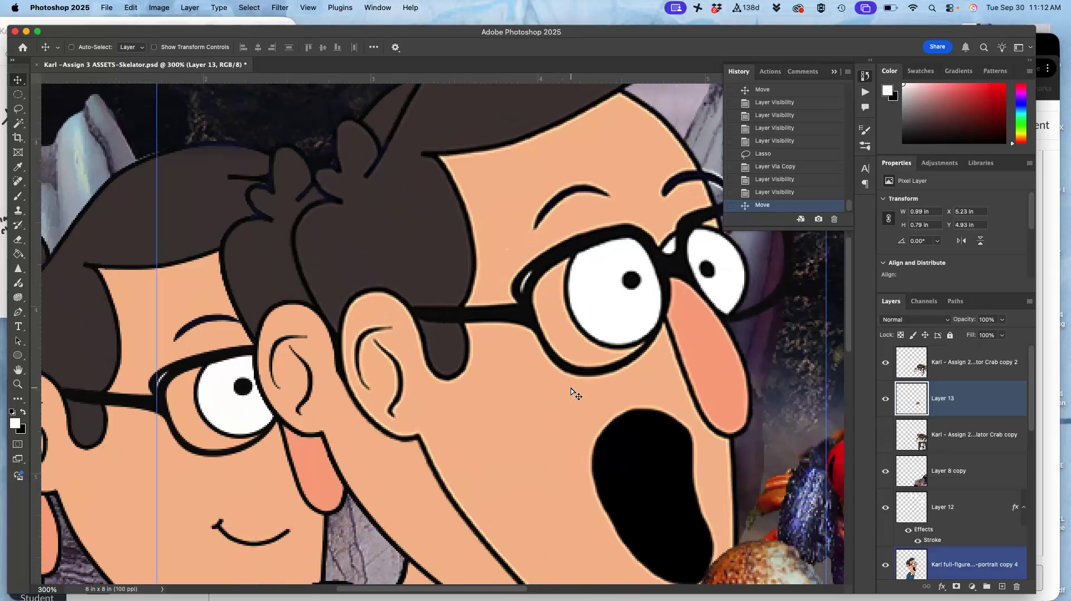
pyautogui.press('super+t')
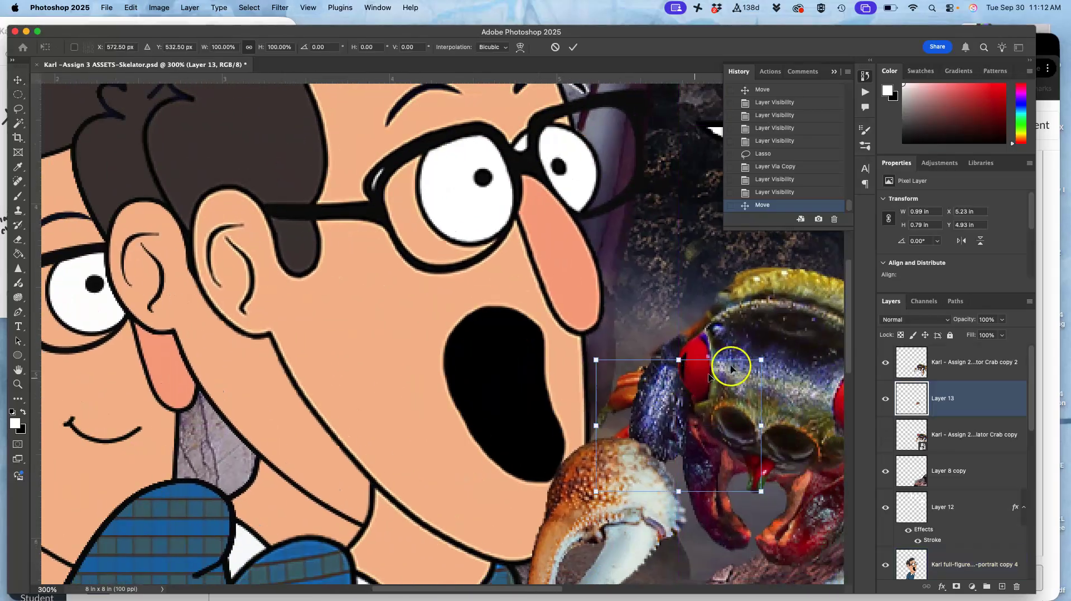
pyautogui.moveTo(779, 351); pyautogui.dragTo(725, 319)
pyautogui.hscroll(5, 724, 341)
pyautogui.scroll(-2, 724, 340)
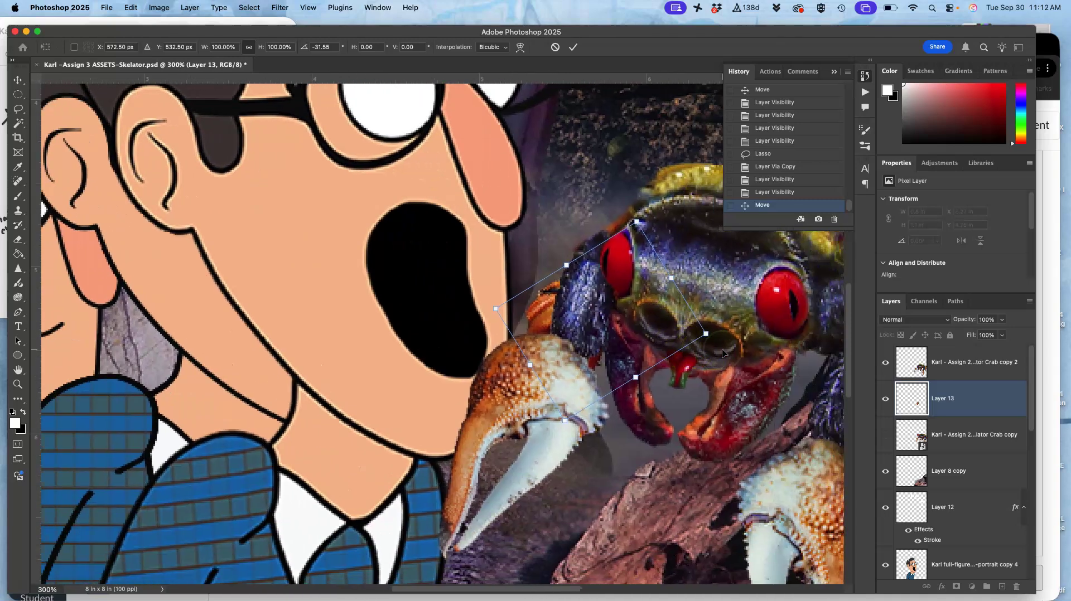
pyautogui.moveTo(541, 356); pyautogui.dragTo(540, 312)
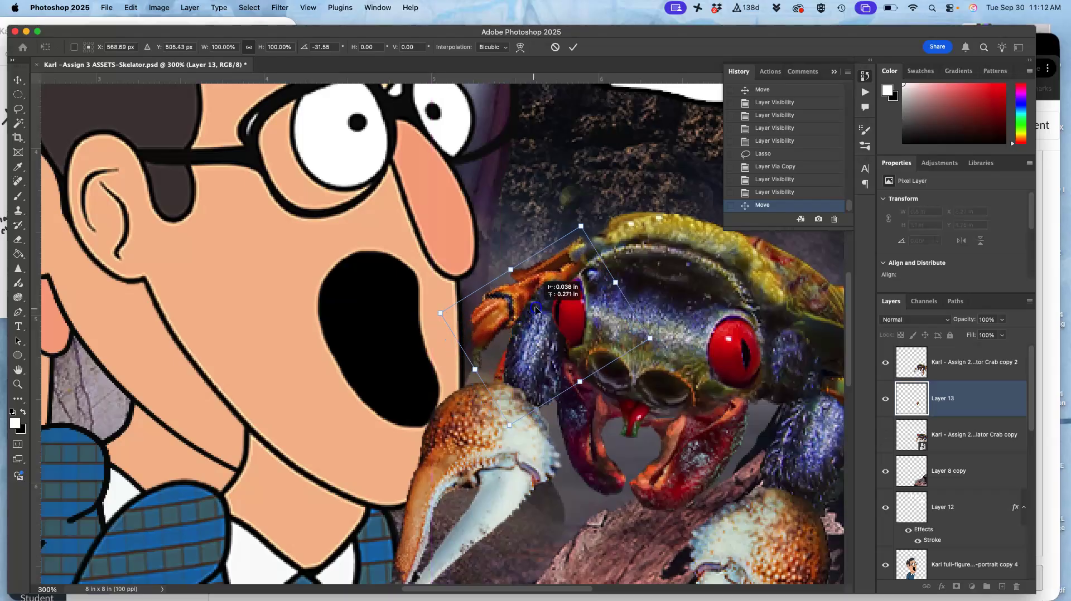
pyautogui.press('Return')
pyautogui.keyDown('shift'); pyautogui.keyDown('super'); pyautogui.click(540, 312); pyautogui.keyUp('super'); pyautogui.keyUp('shift')
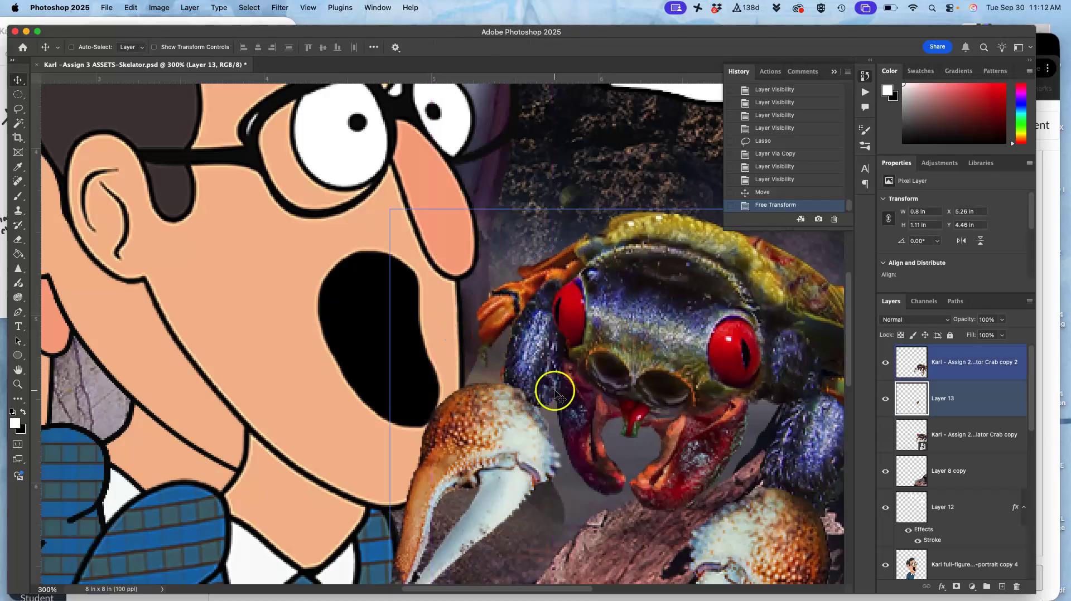
pyautogui.press('super+1')
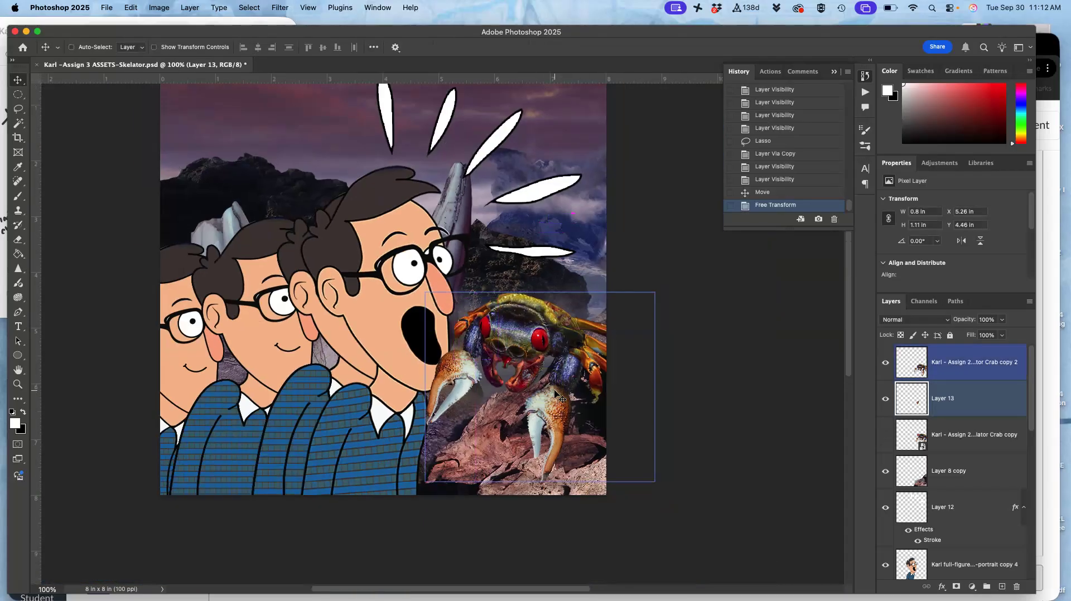
pyautogui.click(944, 389)
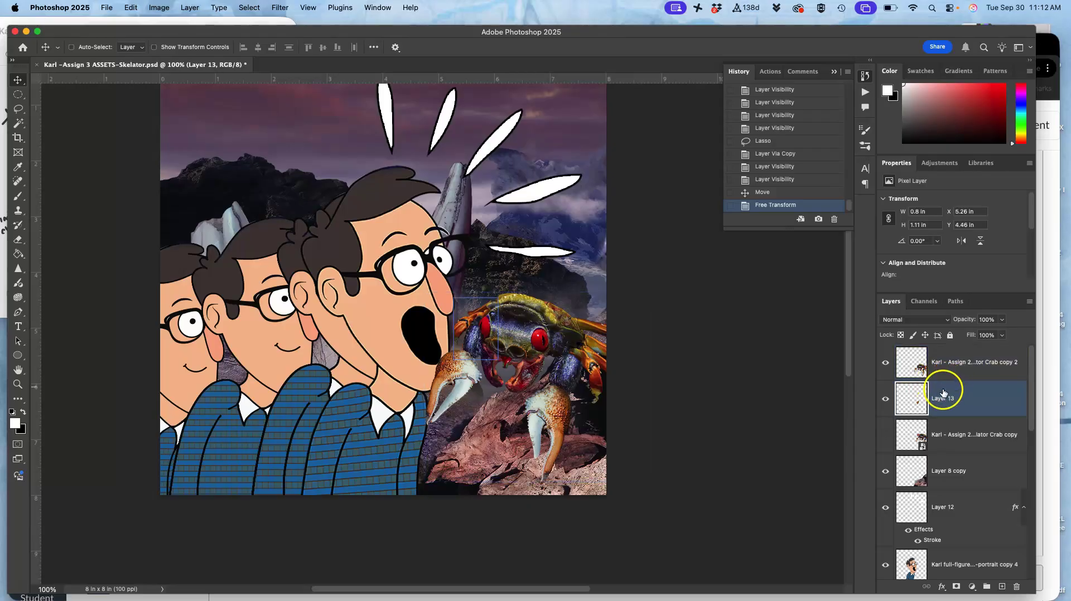
# Merge Layer 13's orange leg with the edited crab duplicate, and toggle the merged layer's visibility to check it
pyautogui.keyDown('shift'); pyautogui.click(957, 369); pyautogui.keyUp('shift')
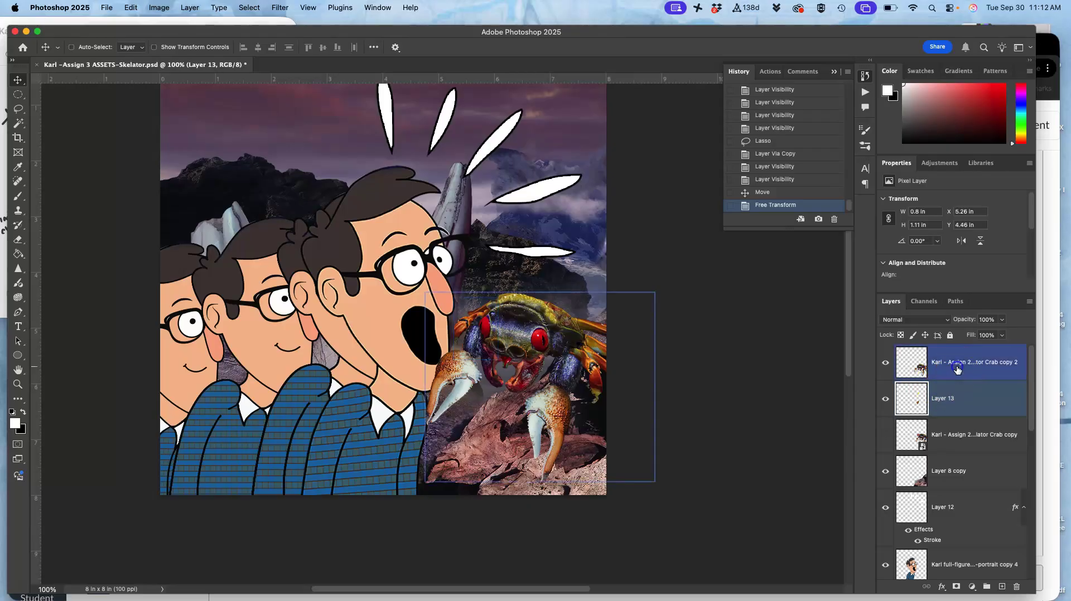
pyautogui.click(190, 8)
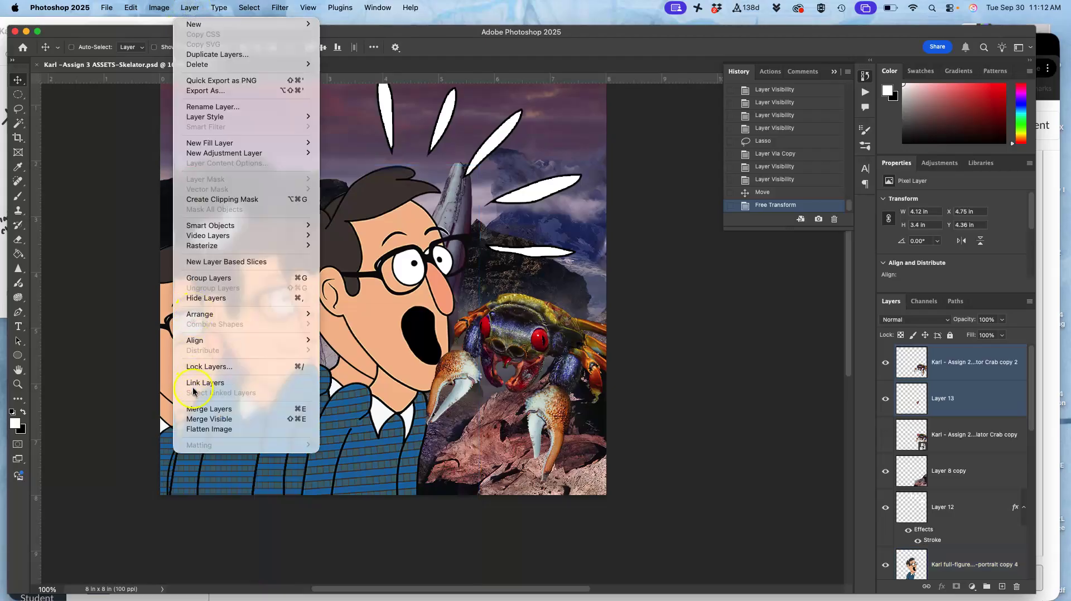
pyautogui.click(209, 409)
pyautogui.click(885, 364)
pyautogui.click(886, 366)
pyautogui.click(886, 366)
pyautogui.click(886, 366)
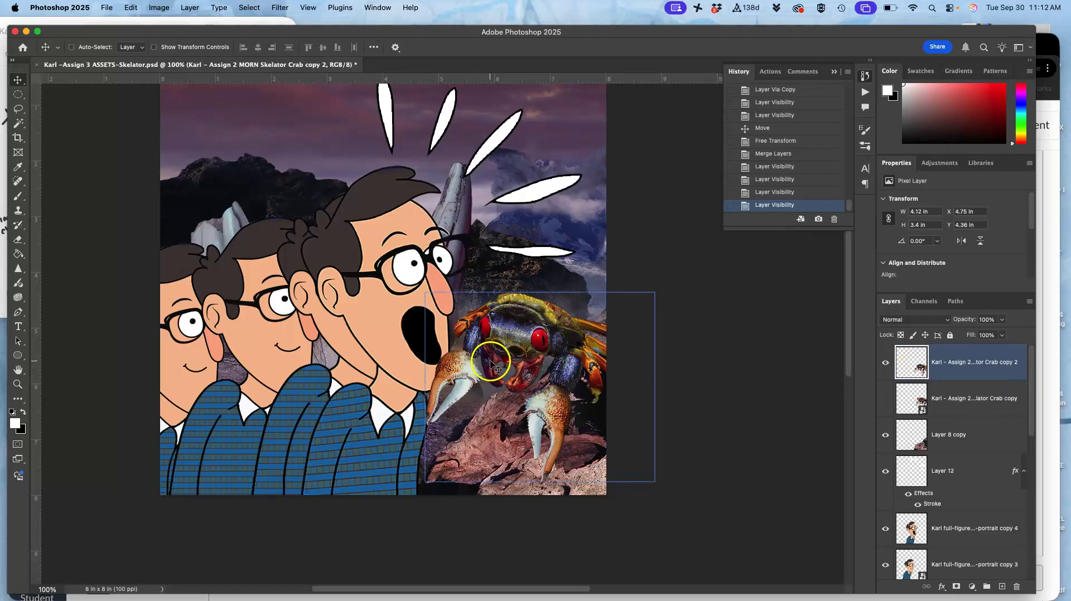
# Lasso the crab's left-hand claw, cut and paste it onto its own layer, and place it back against the crab
pyautogui.click(19, 109)
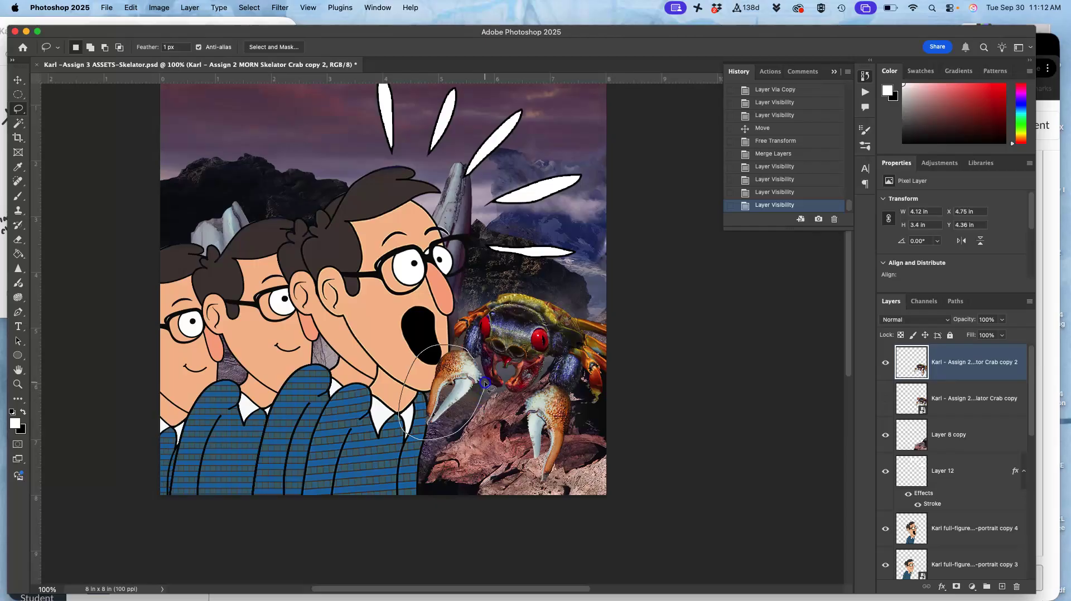
pyautogui.moveTo(483, 368); pyautogui.dragTo(482, 369)
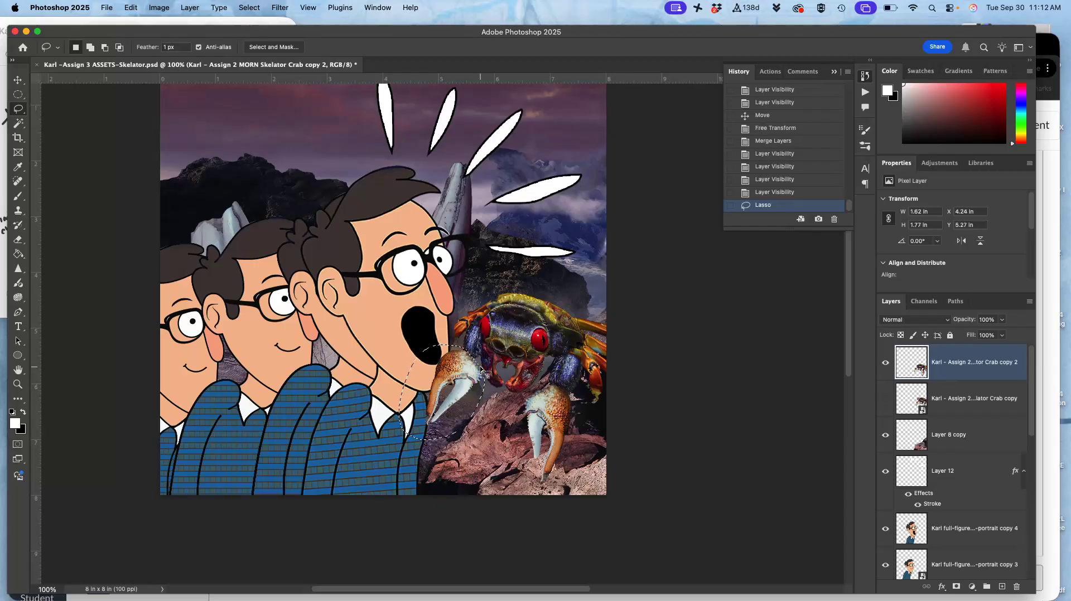
pyautogui.press('super+x')
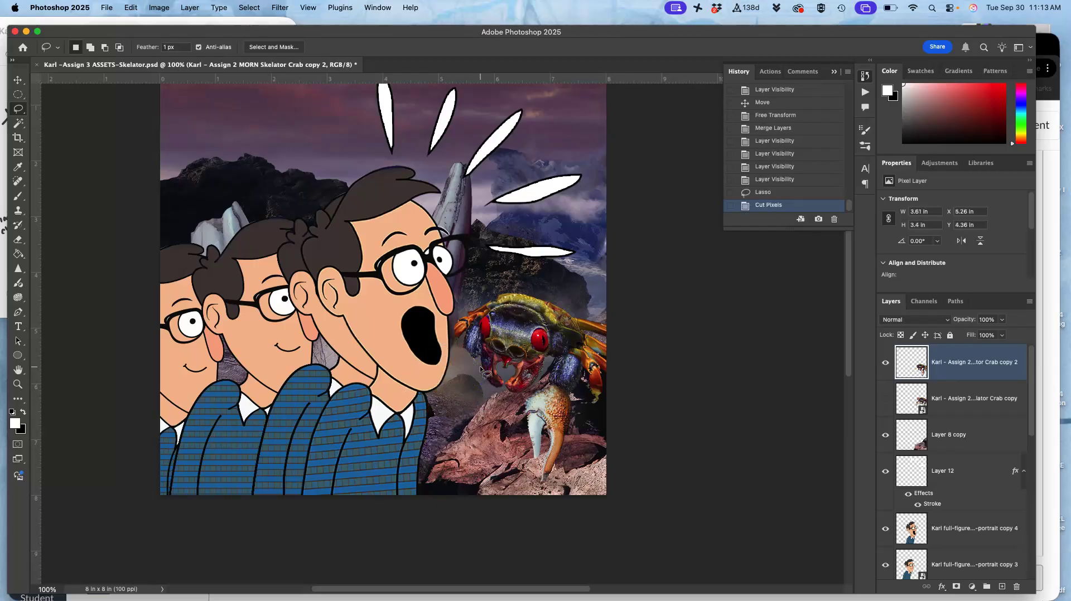
pyautogui.press('super+v')
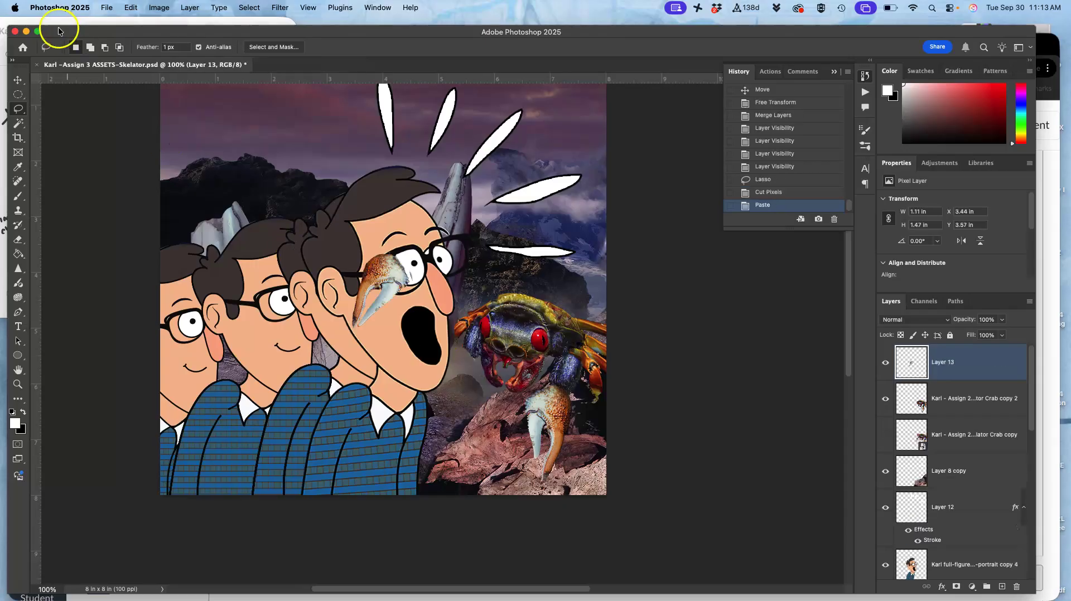
pyautogui.click(17, 79)
pyautogui.moveTo(393, 274); pyautogui.dragTo(463, 361)
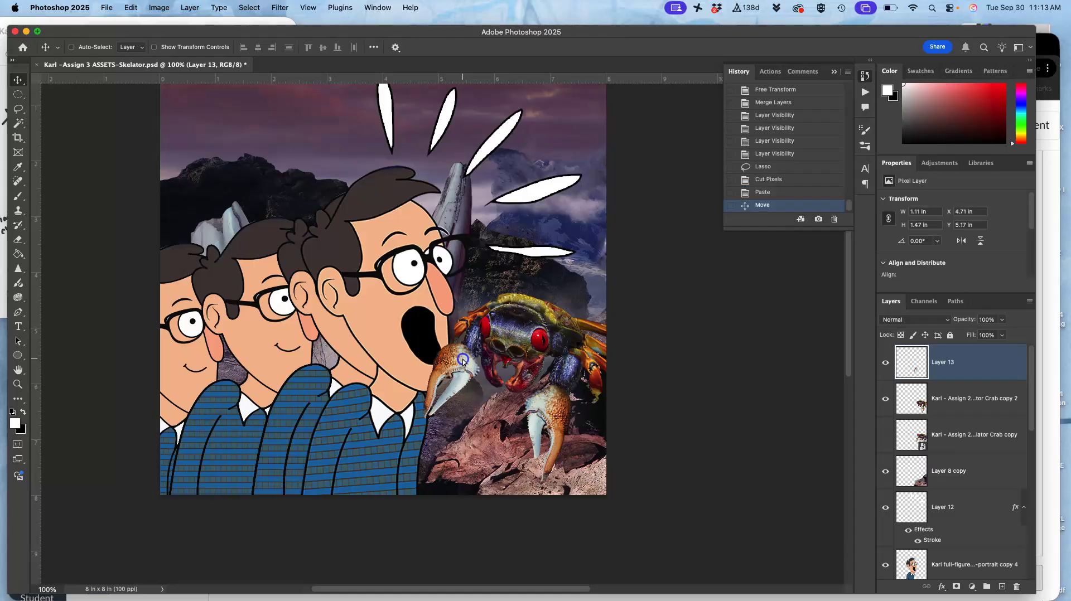
# Rotate the separated claw to about 11.35° and shift it slightly so it still meets the crab's arm
pyautogui.press('super+t')
pyautogui.moveTo(494, 428); pyautogui.dragTo(484, 435)
pyautogui.moveTo(467, 372); pyautogui.dragTo(464, 366)
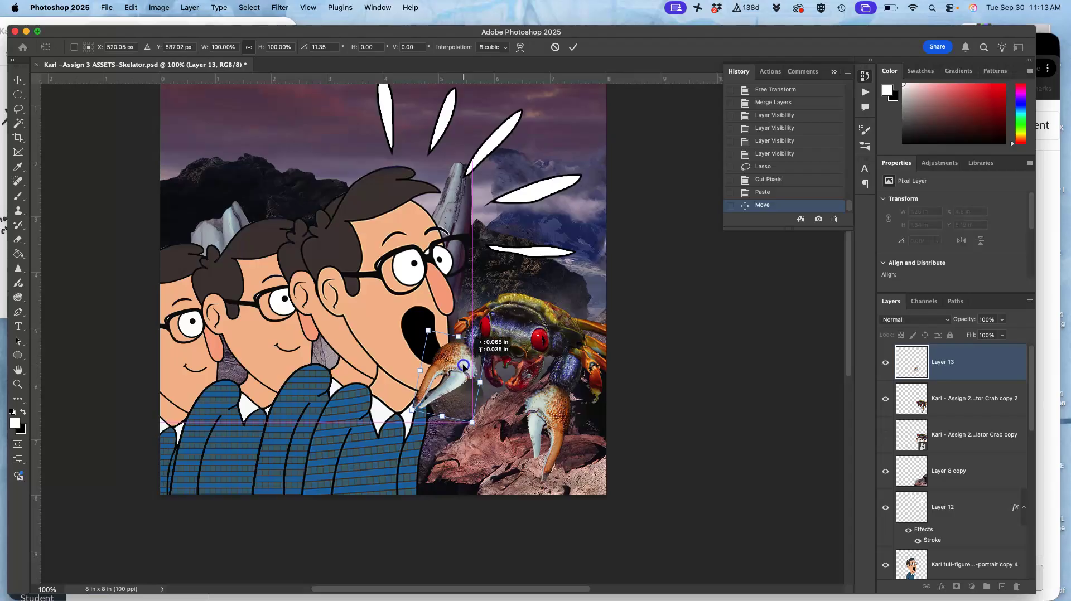
pyautogui.click(471, 404)
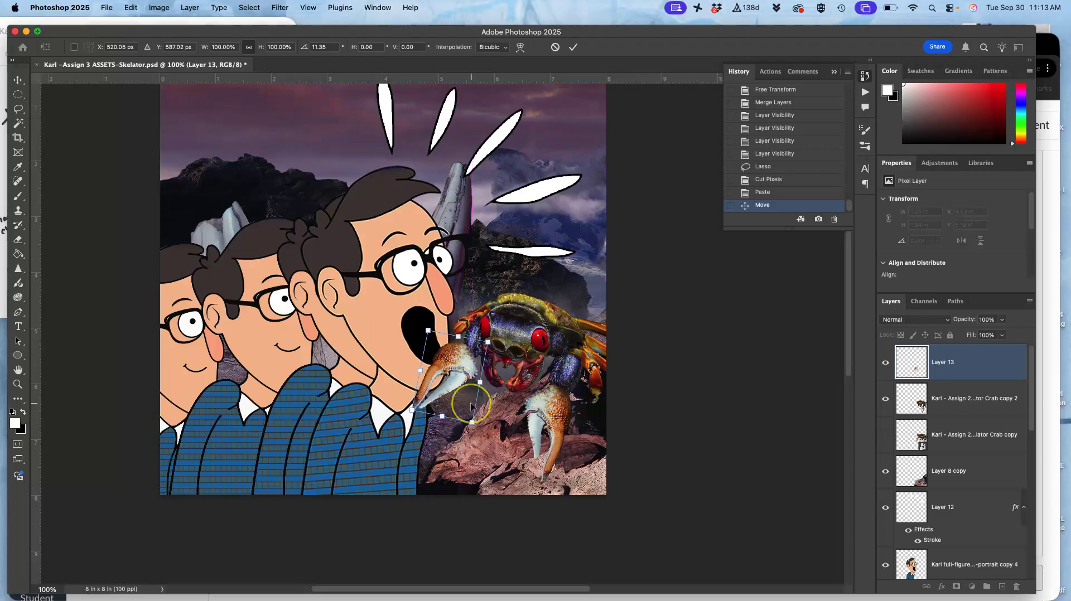
pyautogui.press('Return')
# Toggle the separated claw's visibility to check it, and rename its layer CLAW
pyautogui.click(491, 401)
pyautogui.press('super+equal')
pyautogui.press('super+equal')
pyautogui.scroll(-3, 494, 410)
pyautogui.keyDown('shift'); pyautogui.click(906, 394); pyautogui.keyUp('shift')
pyautogui.click(899, 362)
pyautogui.click(885, 363)
pyautogui.click(886, 364)
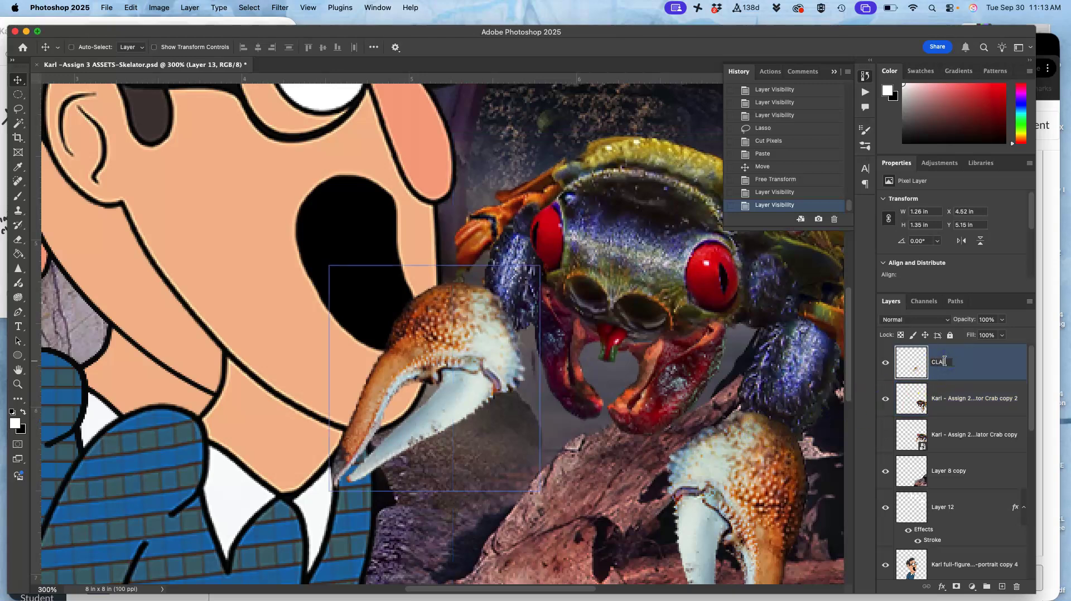
pyautogui.click(969, 405)
pyautogui.keyDown('super'); pyautogui.click(968, 405); pyautogui.keyUp('super')
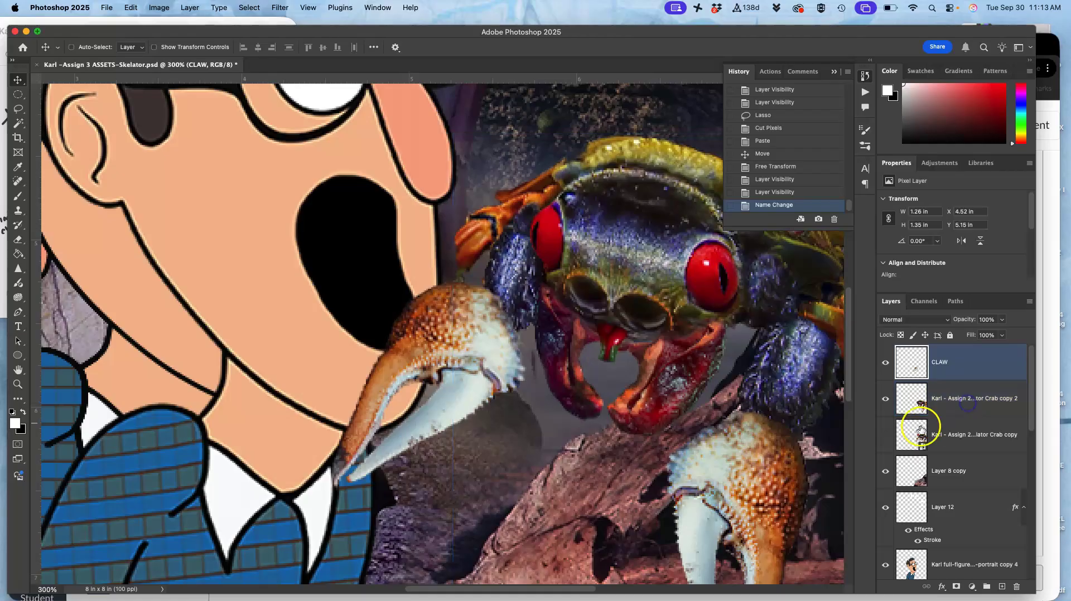
# Label the CLAW layer and the two crab copy layers beneath it with the color Orange
pyautogui.click(935, 429)
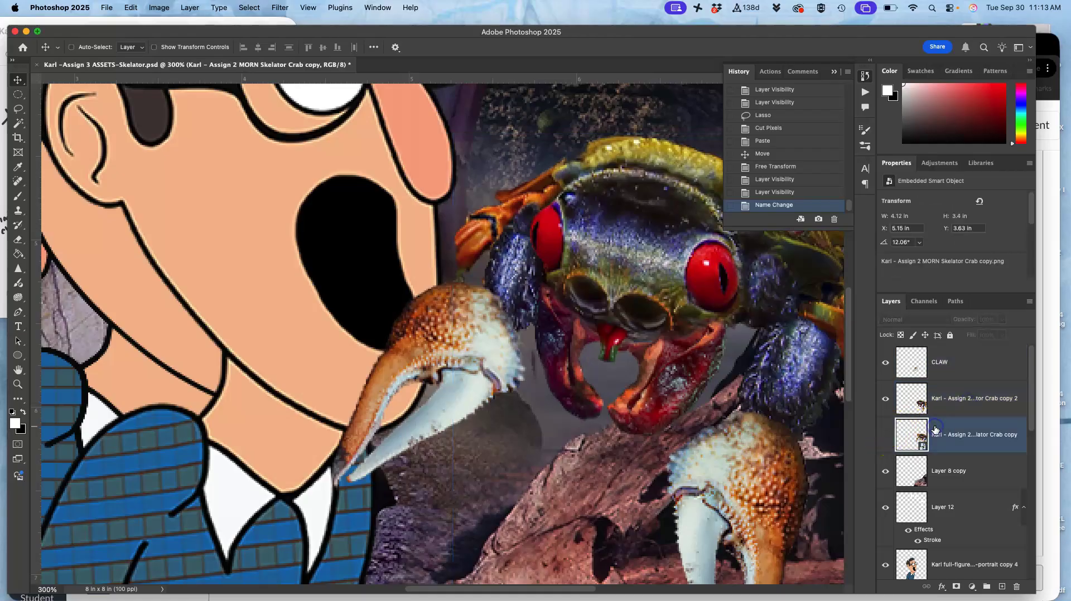
pyautogui.keyDown('shift'); pyautogui.click(937, 365); pyautogui.keyUp('shift')
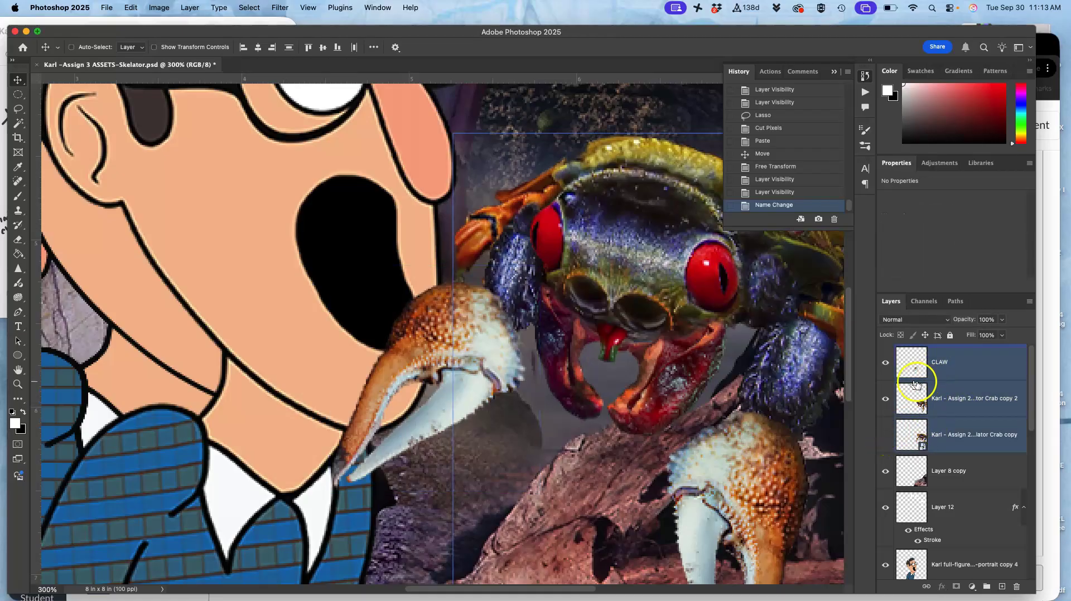
pyautogui.rightClick(890, 379)
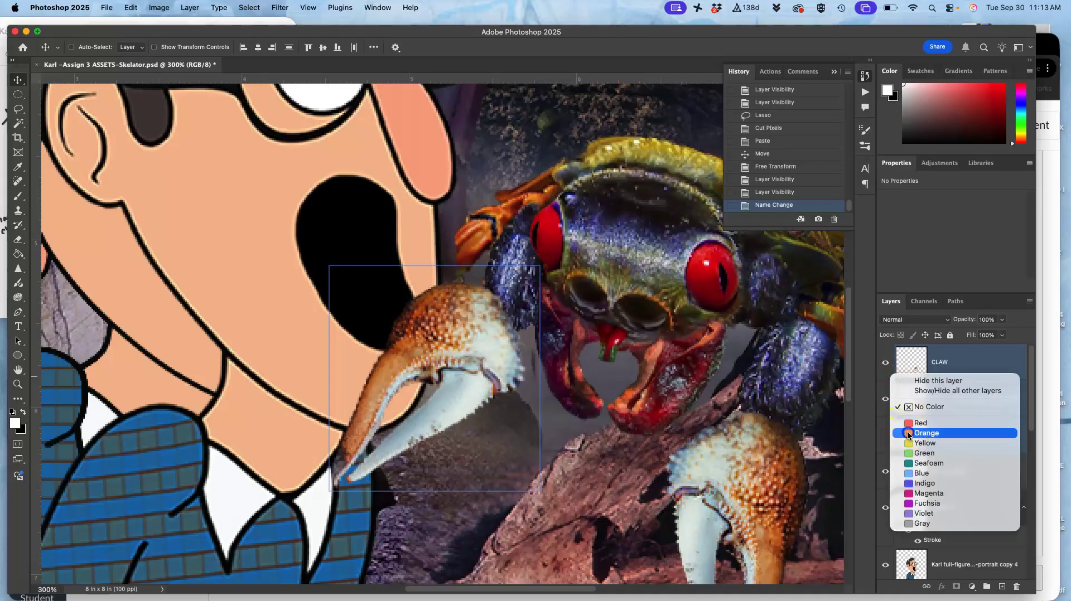
pyautogui.click(916, 436)
pyautogui.scroll(-10, 753, 330)
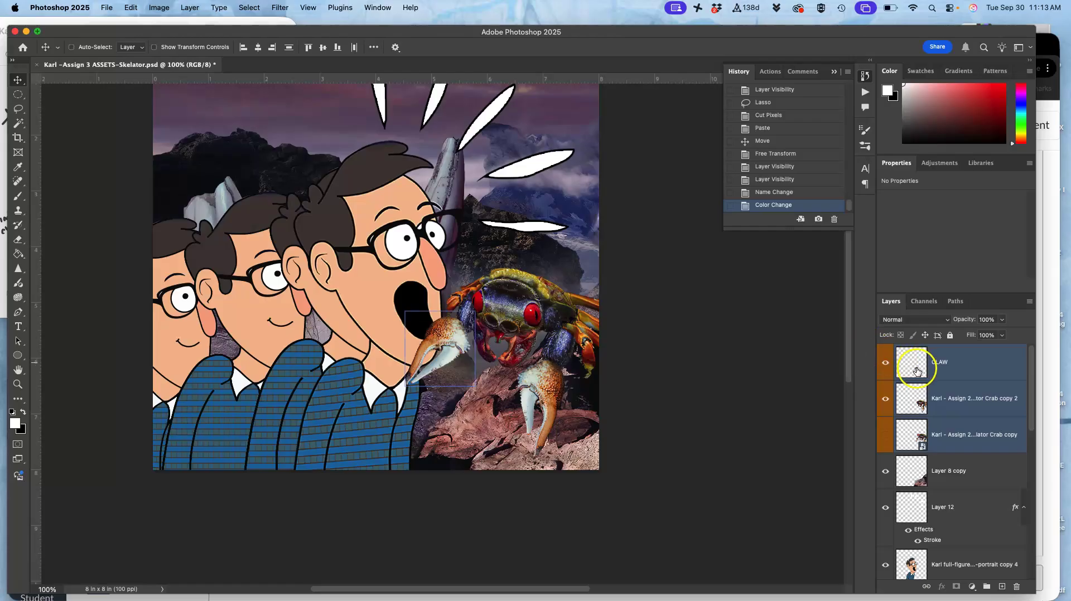
# Group the CLAW layer with the edited crab duplicate, and label the group Orange
pyautogui.click(919, 379)
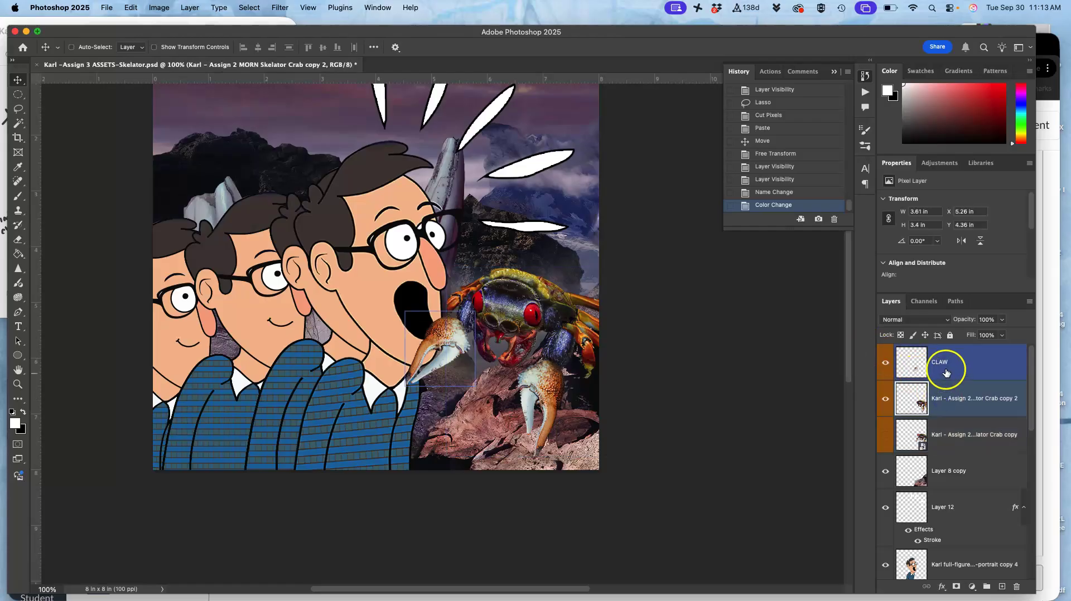
pyautogui.keyDown('shift'); pyautogui.click(947, 368); pyautogui.keyUp('shift')
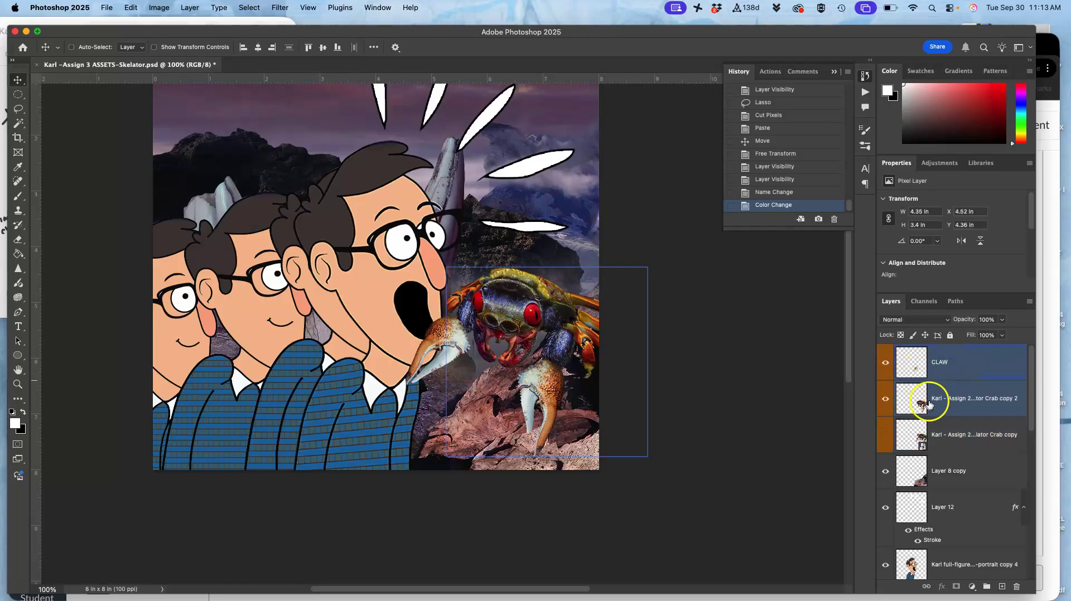
pyautogui.click(986, 587)
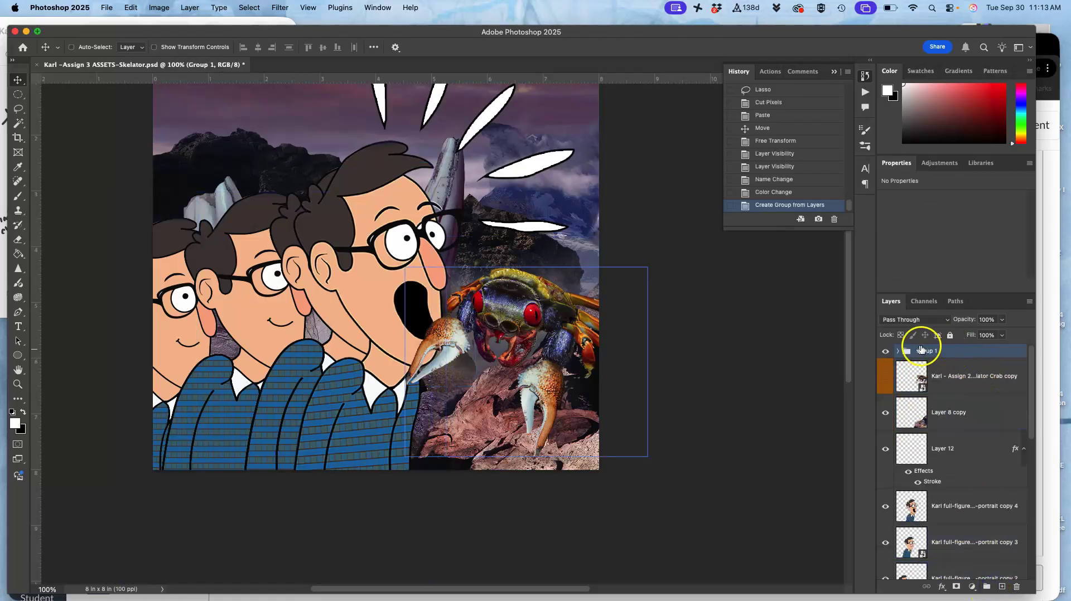
pyautogui.rightClick(889, 350)
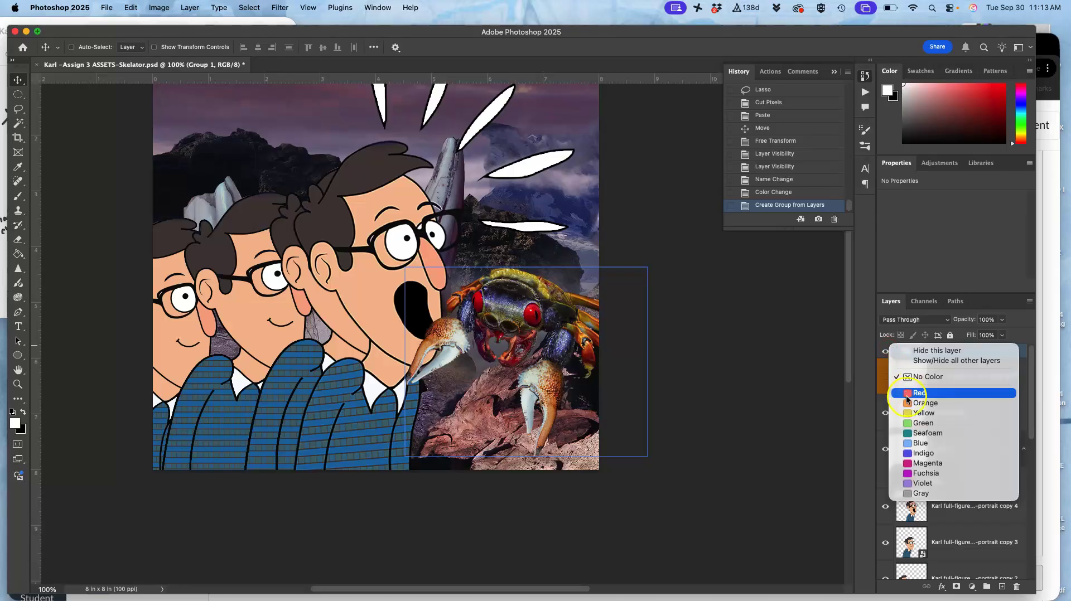
pyautogui.click(939, 374)
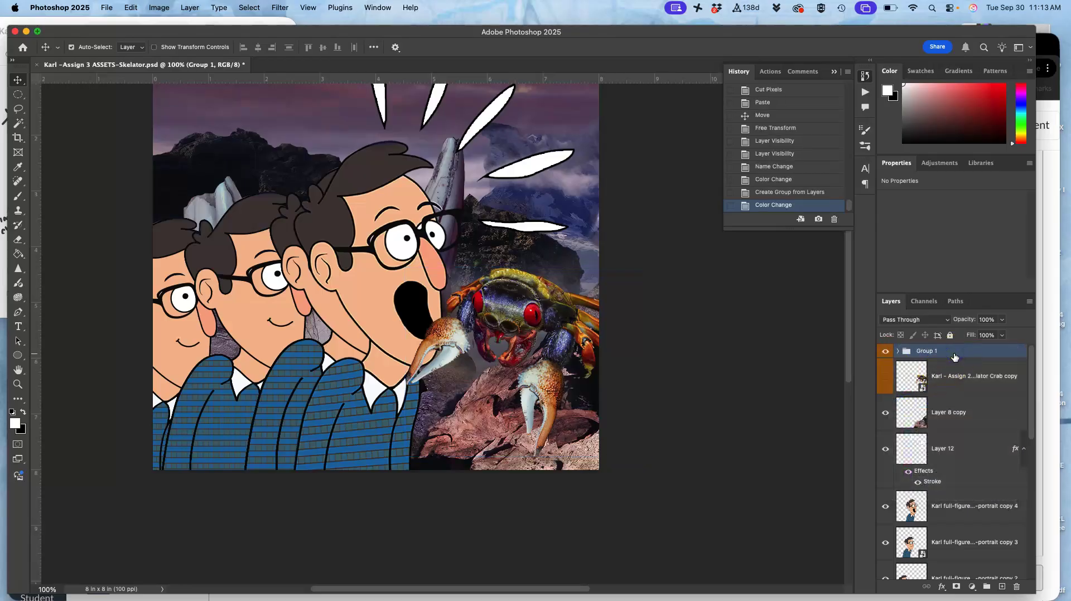
# Duplicate Group 1 and hide the duplicate as a backup of the crab
pyautogui.moveTo(955, 355); pyautogui.dragTo(887, 349)
pyautogui.click(886, 351)
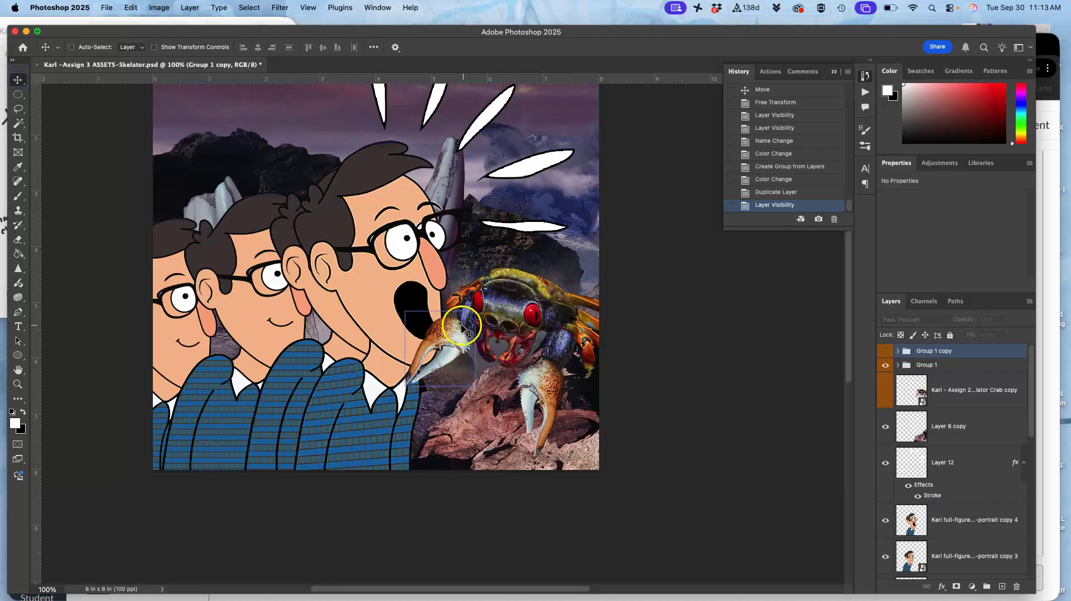
pyautogui.moveTo(529, 312)
pyautogui.mouseDown()
pyautogui.moveTo(555, 312)
pyautogui.moveTo(538, 300)
pyautogui.mouseUp()
pyautogui.press('super+z')
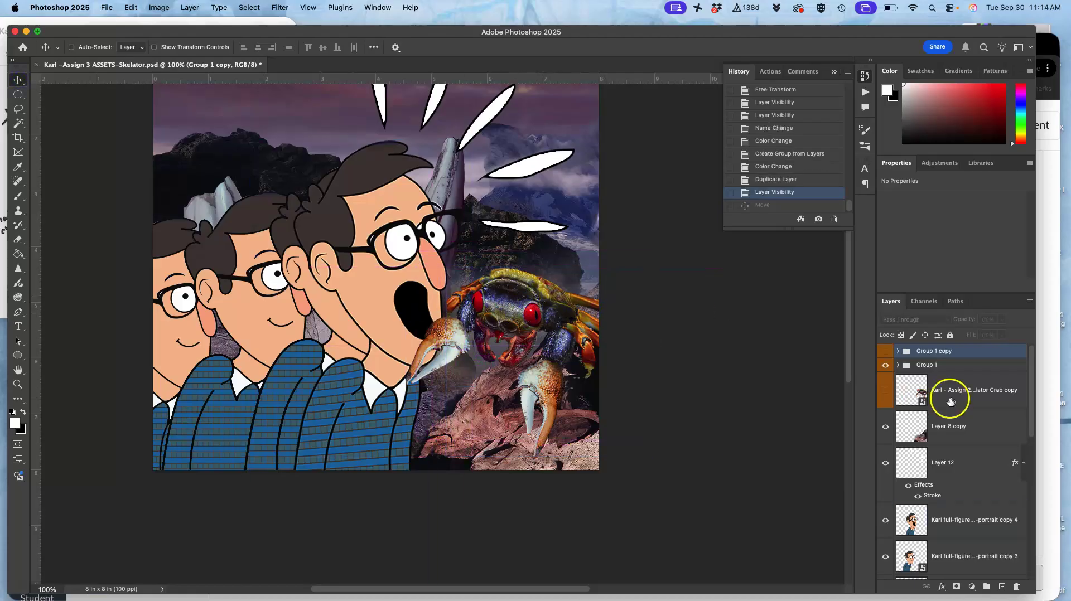
# Move the crab in Group 1 right and slightly up until only the claw tip overlaps the canvas edge
pyautogui.keyDown('shift'); pyautogui.click(889, 363); pyautogui.keyUp('shift')
pyautogui.click(926, 365)
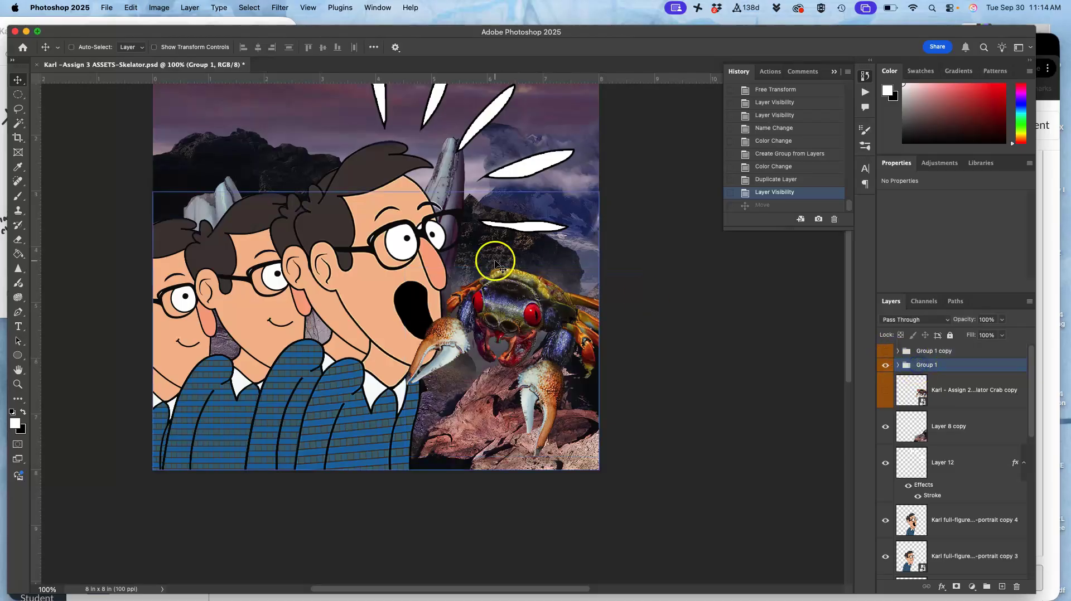
pyautogui.moveTo(502, 298); pyautogui.dragTo(657, 254)
pyautogui.press('super')
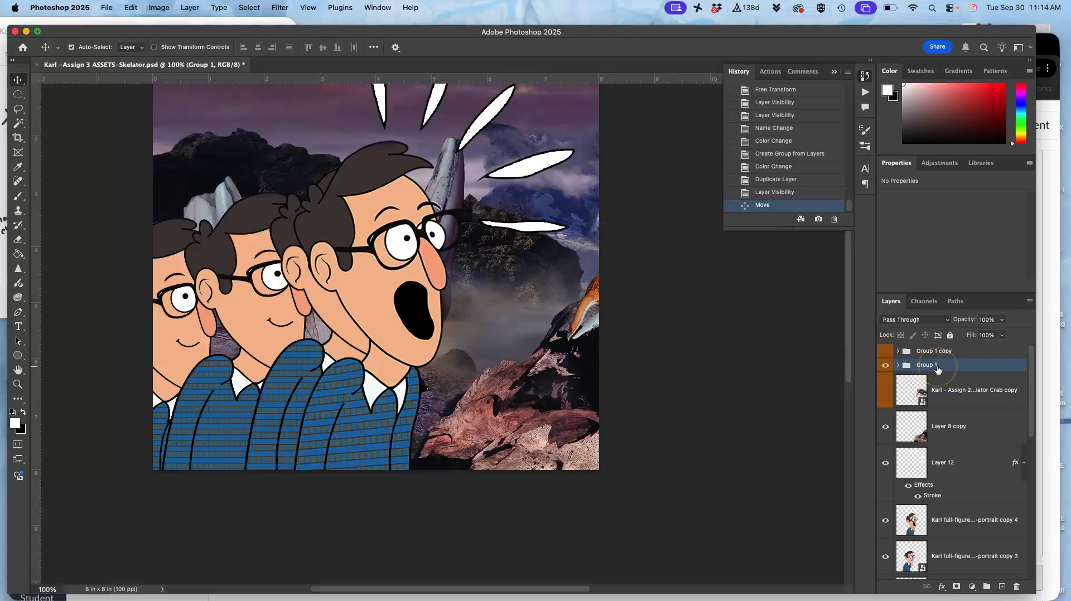
pyautogui.click(938, 369)
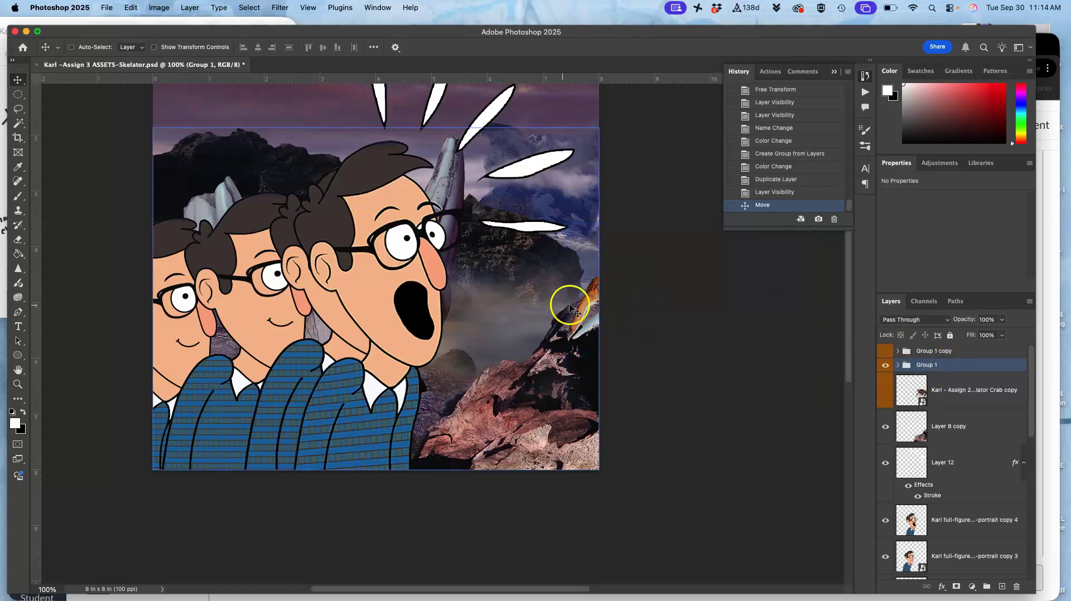
pyautogui.keyDown('super'); pyautogui.click(598, 308); pyautogui.keyUp('super')
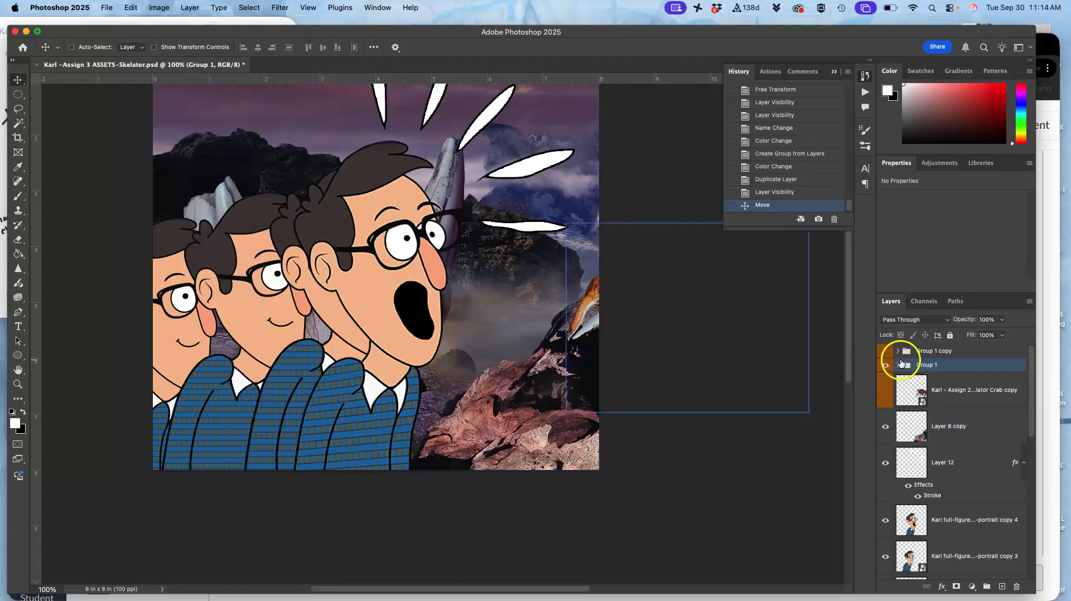
# Move the foreground rocks on Layer 8 copy above both crab groups in the layer order
pyautogui.moveTo(948, 429); pyautogui.dragTo(943, 350)
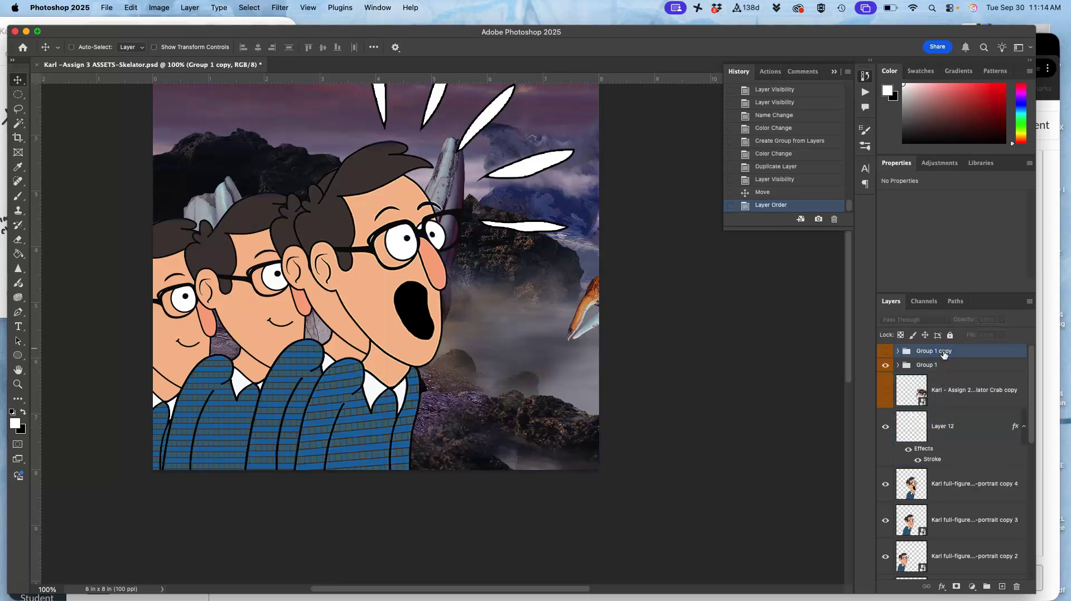
pyautogui.press('super+z')
pyautogui.moveTo(948, 427); pyautogui.dragTo(946, 346)
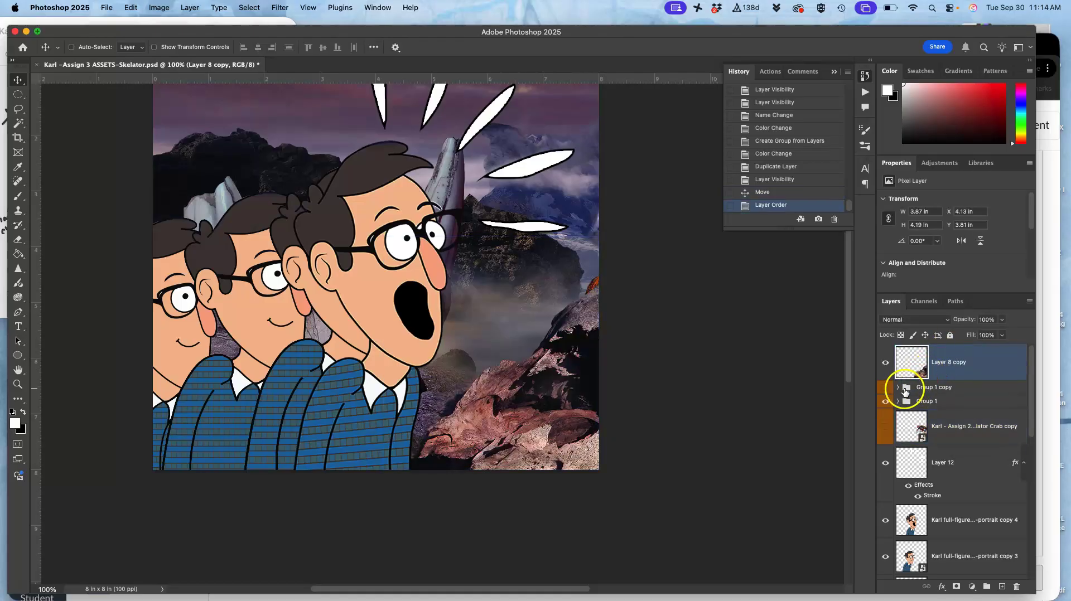
# Show Group 1 copy in place of Group 1, and move it down and slightly left behind the rocks
pyautogui.click(885, 388)
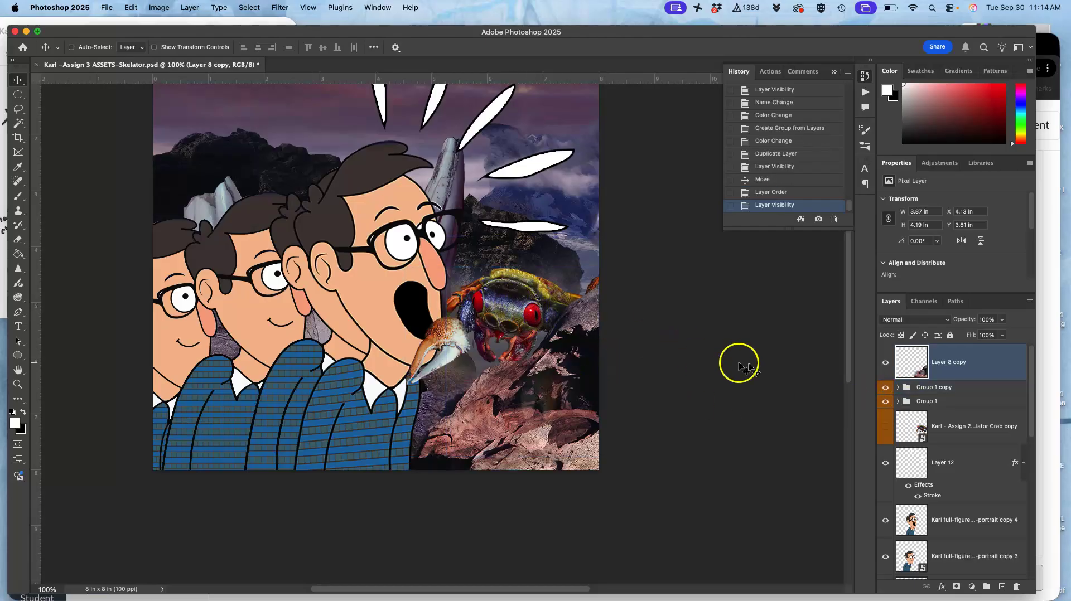
pyautogui.click(886, 401)
pyautogui.click(516, 308)
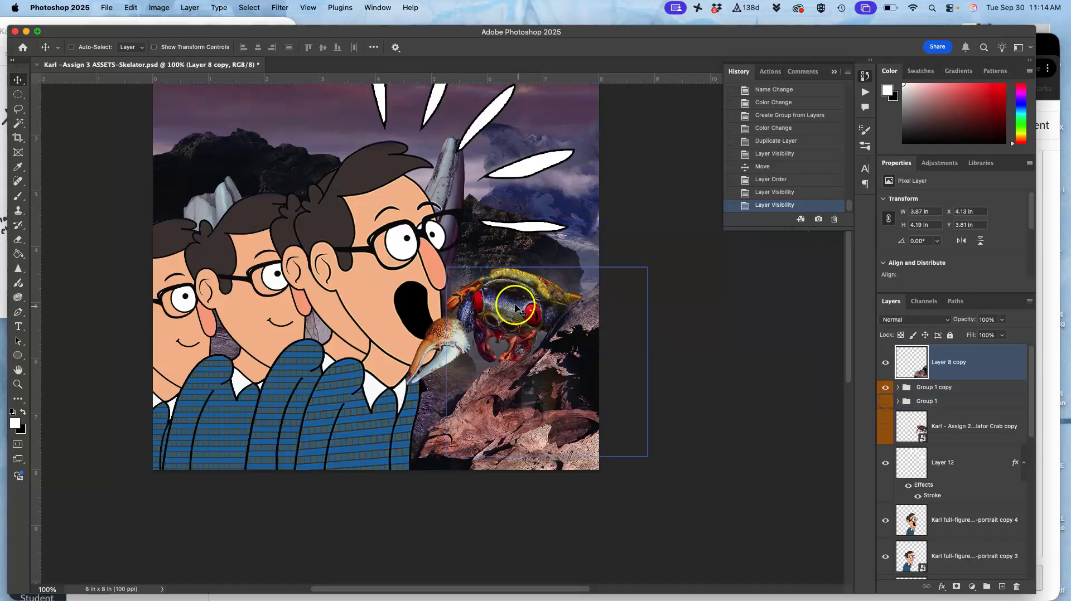
pyautogui.moveTo(516, 309)
pyautogui.mouseDown()
pyautogui.moveTo(514, 337)
pyautogui.moveTo(515, 327)
pyautogui.mouseUp()
pyautogui.press('super+z')
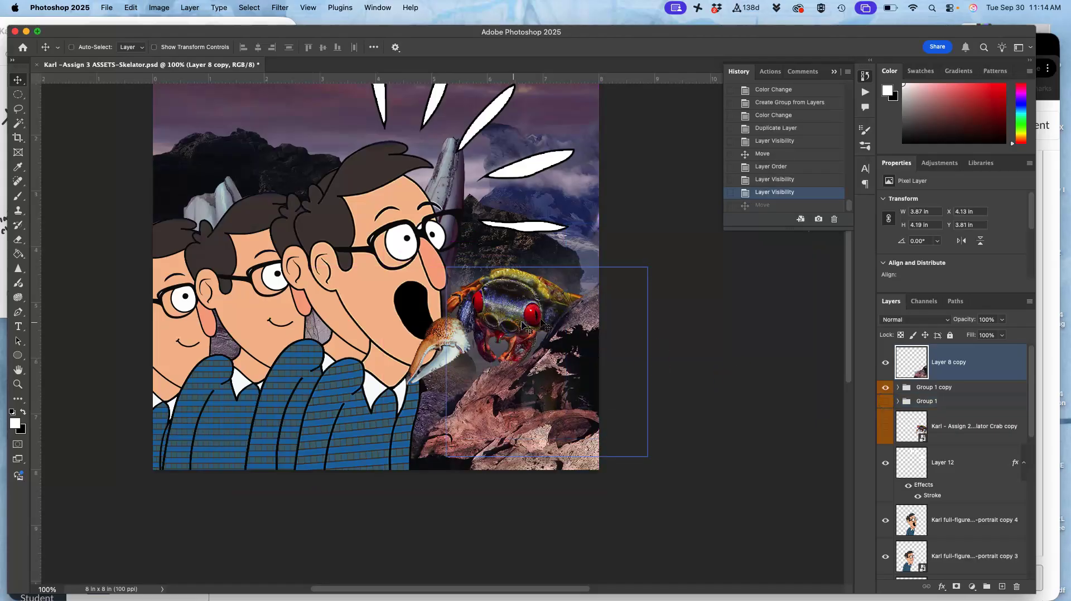
pyautogui.click(933, 385)
pyautogui.moveTo(500, 292)
pyautogui.mouseDown()
pyautogui.moveTo(501, 323)
pyautogui.moveTo(492, 296)
pyautogui.moveTo(495, 306)
pyautogui.mouseUp()
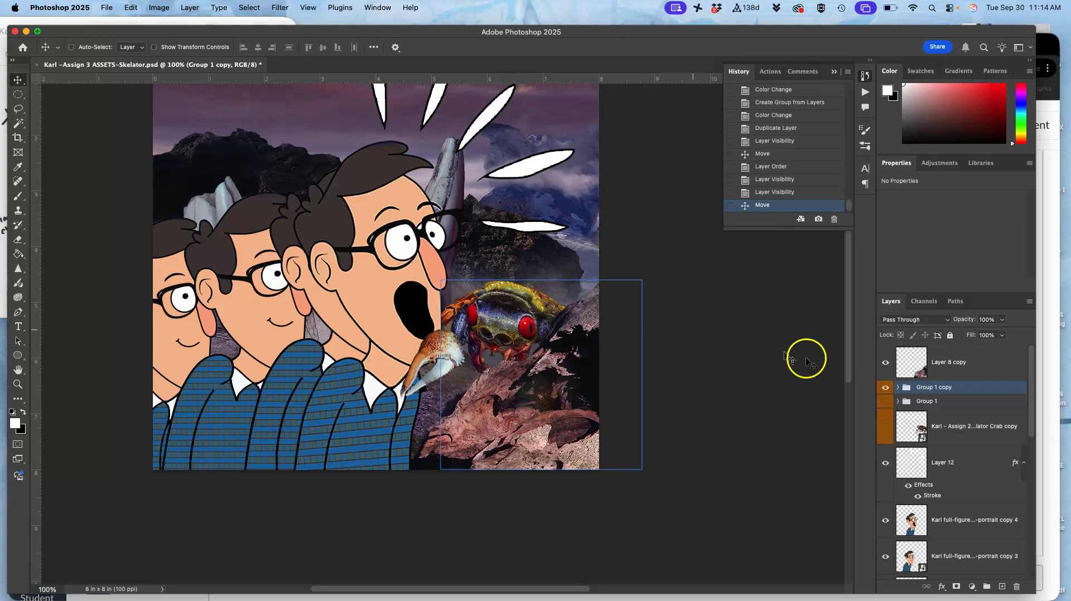
# Show the crab in Group 1 in place of Group 1 copy
pyautogui.click(886, 363)
pyautogui.click(886, 363)
pyautogui.click(956, 370)
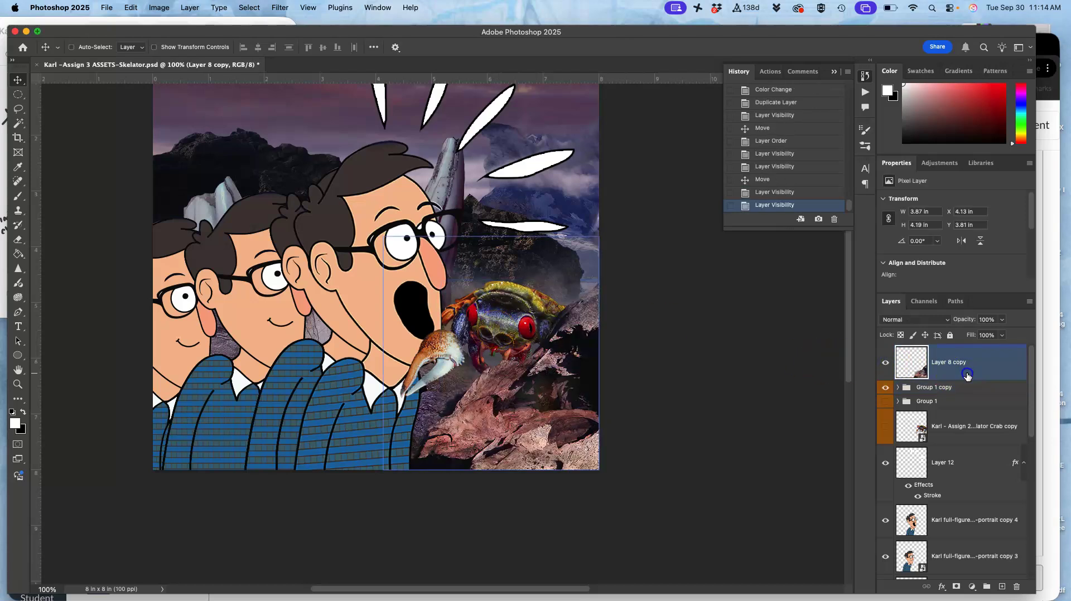
pyautogui.click(19, 109)
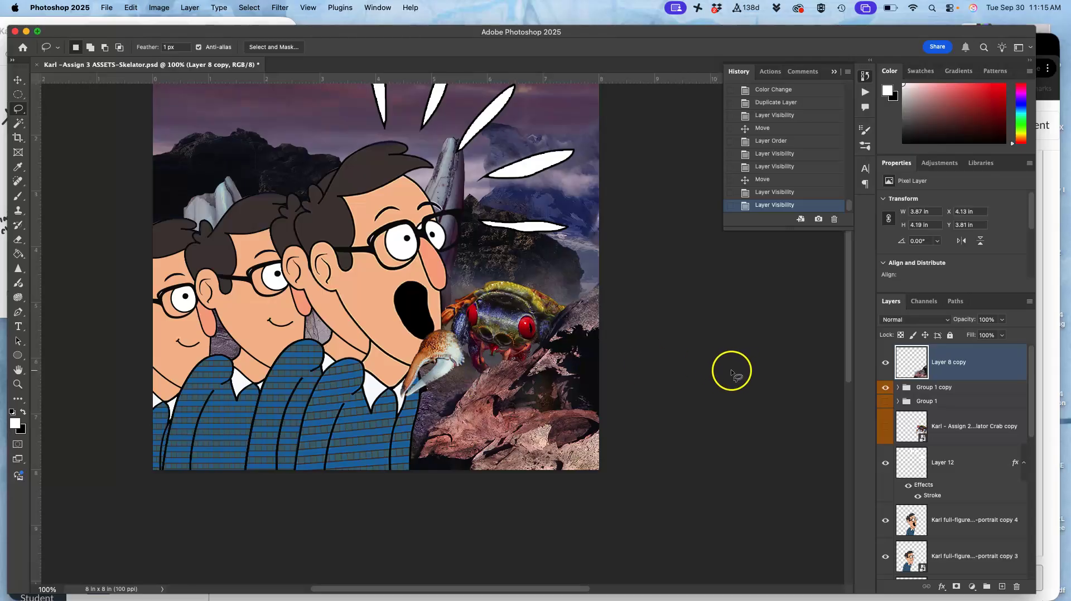
pyautogui.click(885, 401)
pyautogui.click(885, 387)
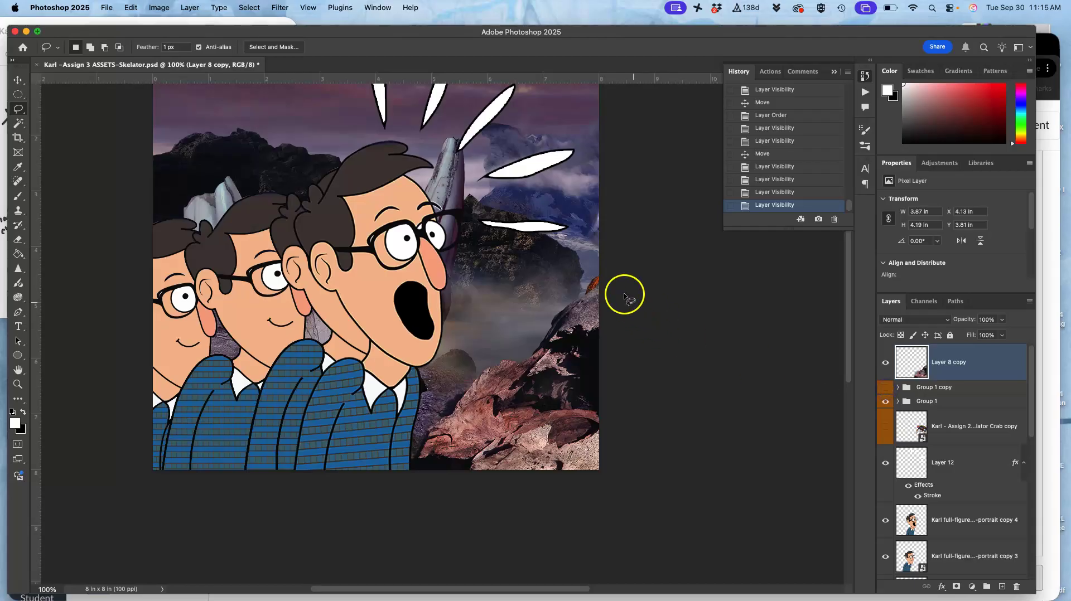
# Add a black Color Overlay in Normal blend mode to Group 1, reducing its opacity to roughly half
pyautogui.click(944, 402)
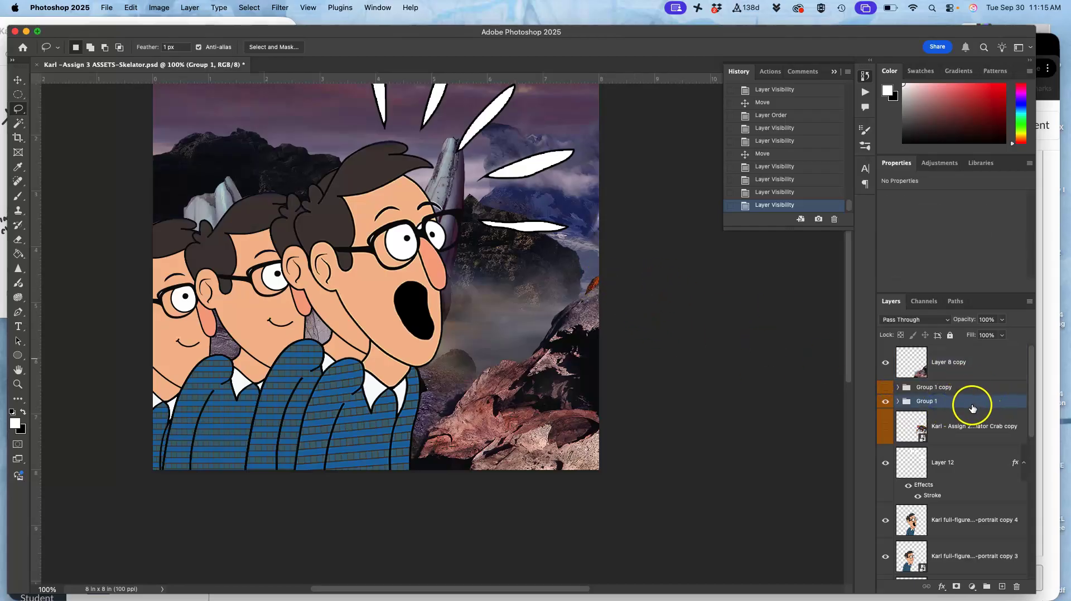
pyautogui.doubleClick(973, 403)
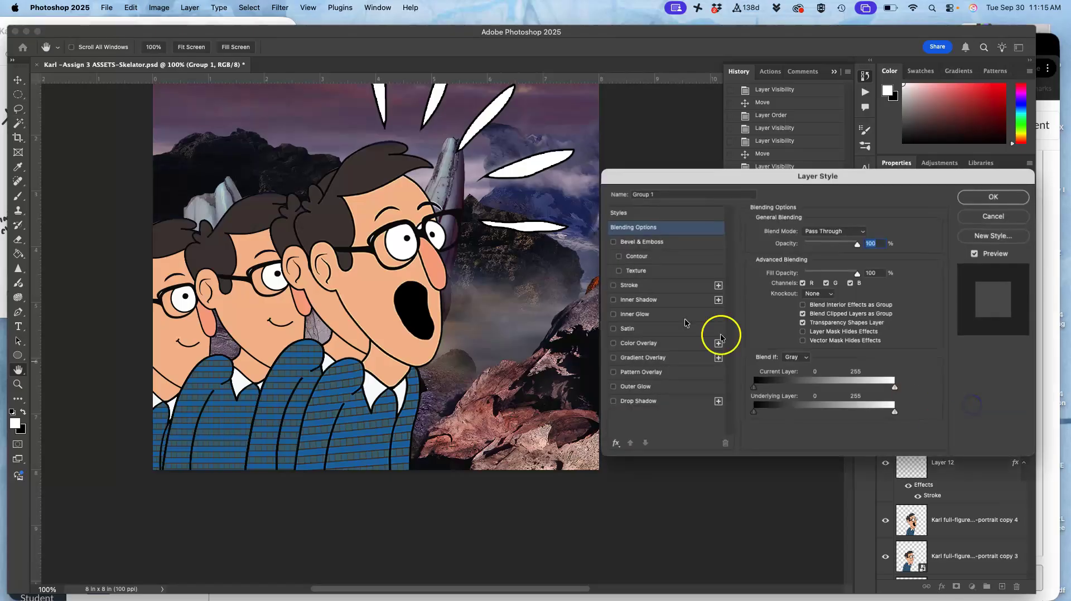
pyautogui.click(613, 285)
pyautogui.click(614, 285)
pyautogui.press('super+equal')
pyautogui.press('super+equal')
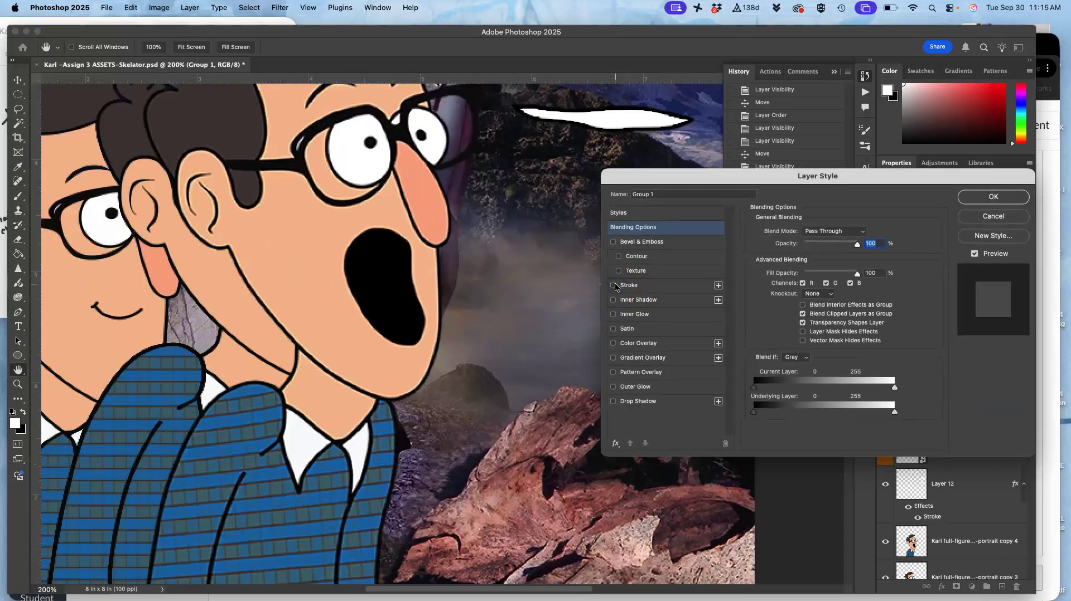
pyautogui.moveTo(252, 306); pyautogui.dragTo(474, 305)
pyautogui.hscroll(10, 475, 306)
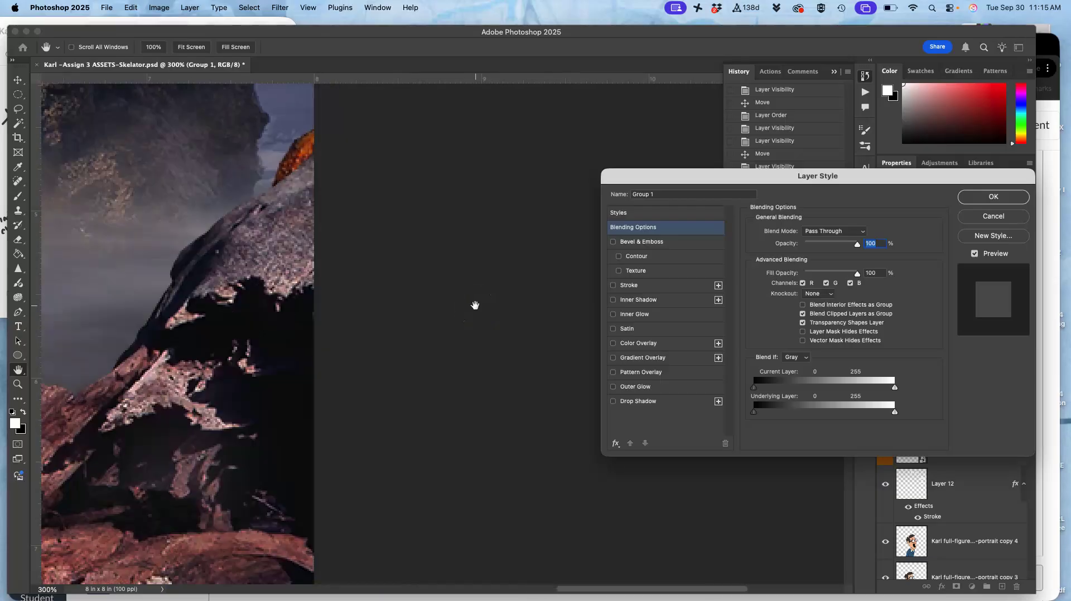
pyautogui.click(614, 343)
pyautogui.click(637, 345)
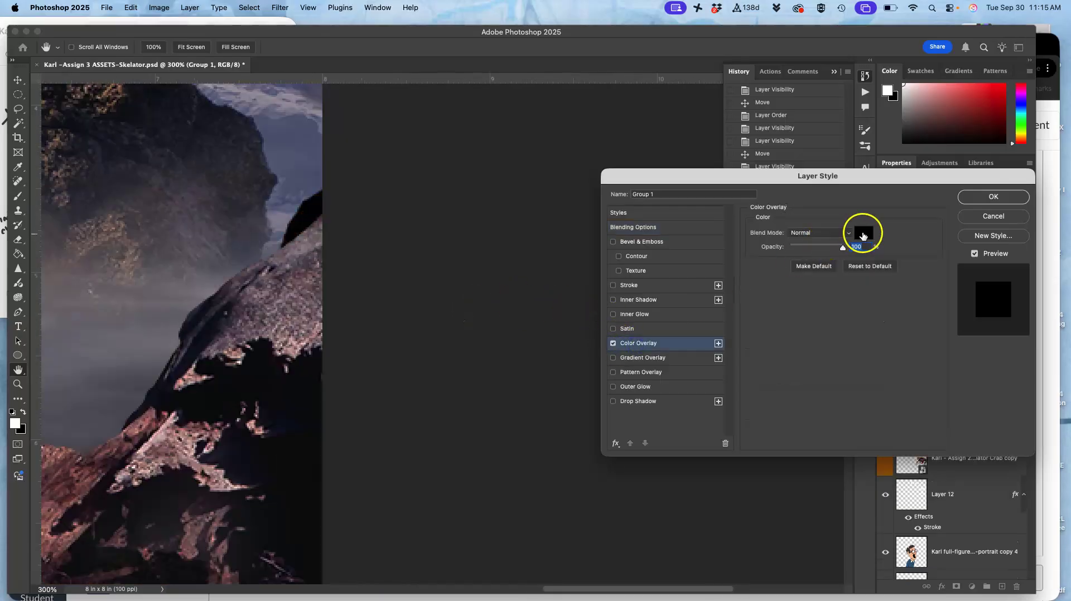
pyautogui.moveTo(842, 249); pyautogui.dragTo(814, 252)
pyautogui.click(984, 197)
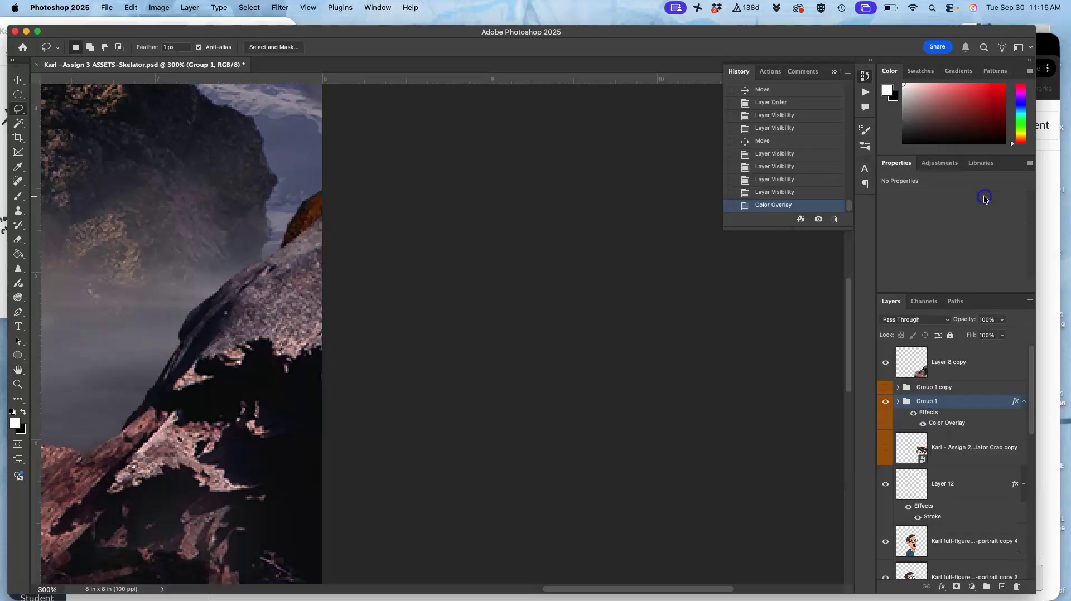
# Duplicate the darkened Group 1 and move the duplicate down and left so its crab peeks out from behind the rocks
pyautogui.hscroll(-10, 277, 231)
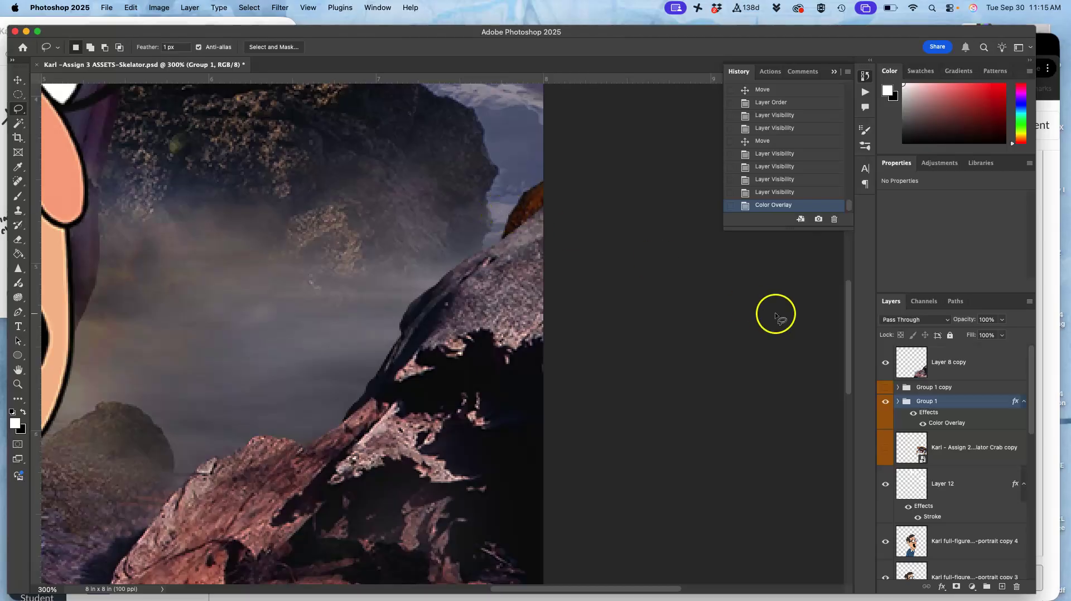
pyautogui.press('super+j')
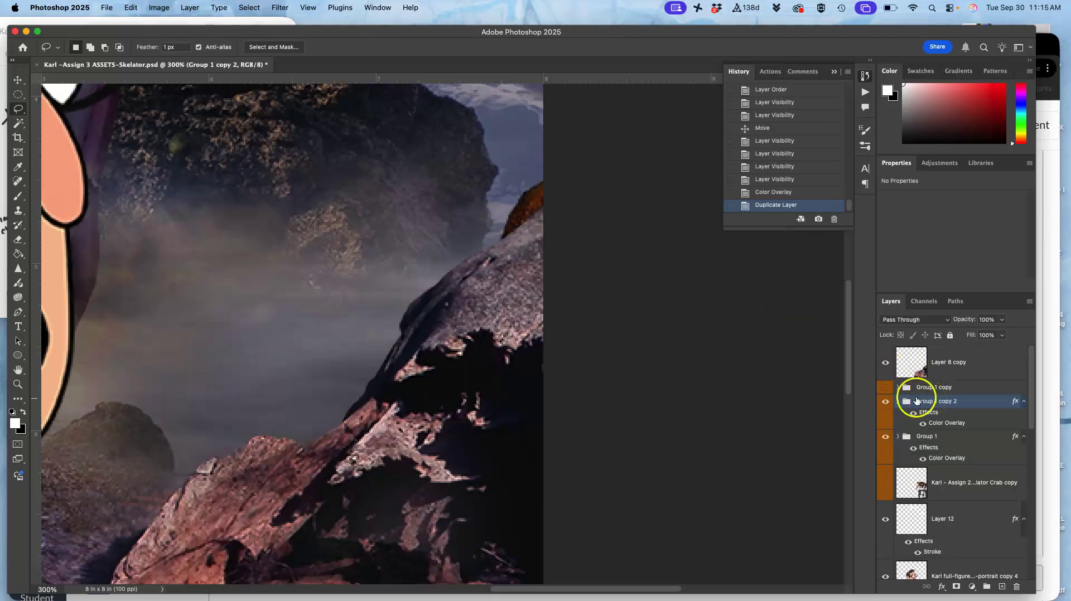
pyautogui.click(18, 81)
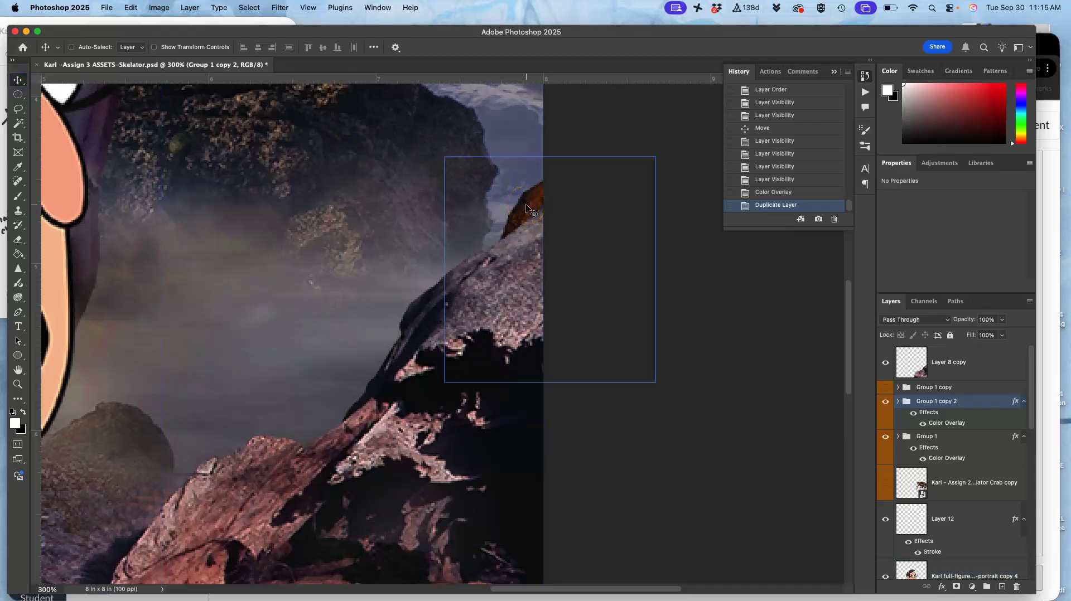
pyautogui.moveTo(527, 208); pyautogui.dragTo(384, 317)
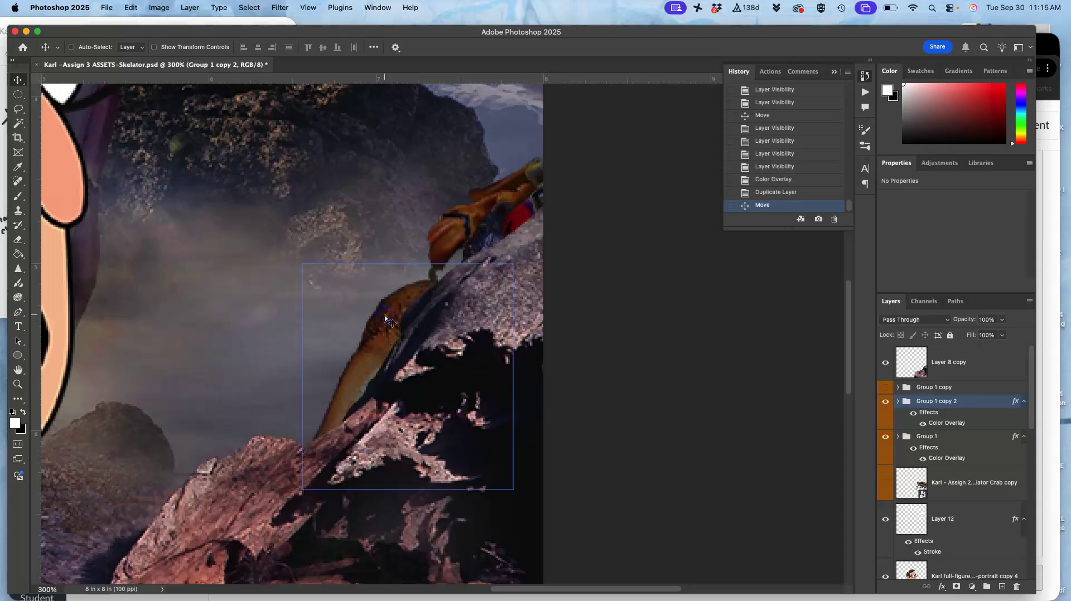
pyautogui.press('super+minus')
pyautogui.press('super+minus')
pyautogui.click(908, 375)
pyautogui.click(885, 401)
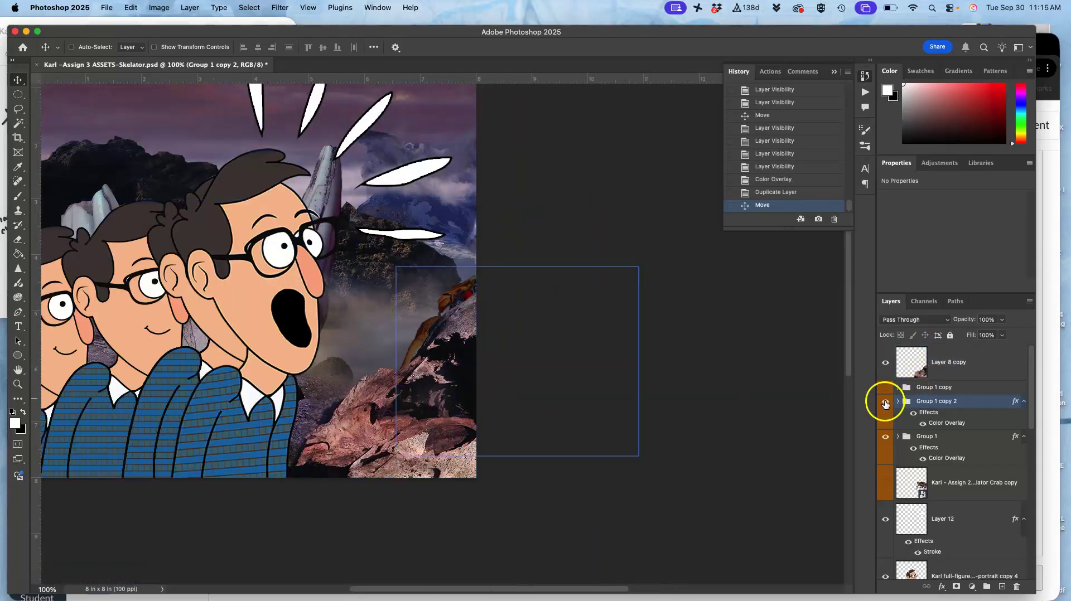
pyautogui.click(885, 401)
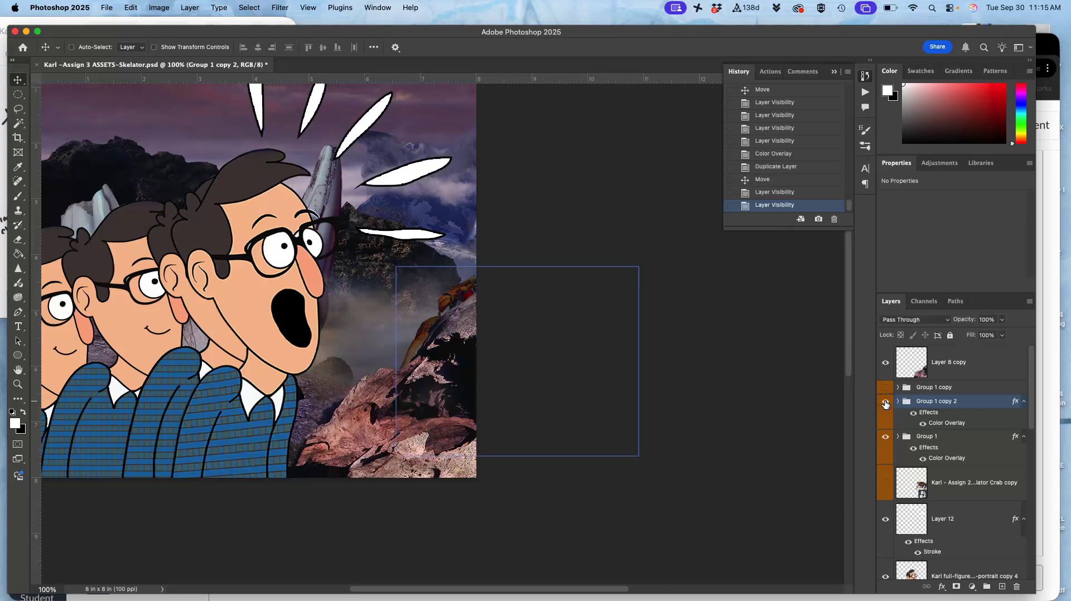
# Raise the Color Overlay opacity of Group 1, and set the overlay opacity of Group 1 copy 2 to 61%
pyautogui.doubleClick(947, 458)
pyautogui.moveTo(813, 248); pyautogui.dragTo(828, 251)
pyautogui.click(963, 201)
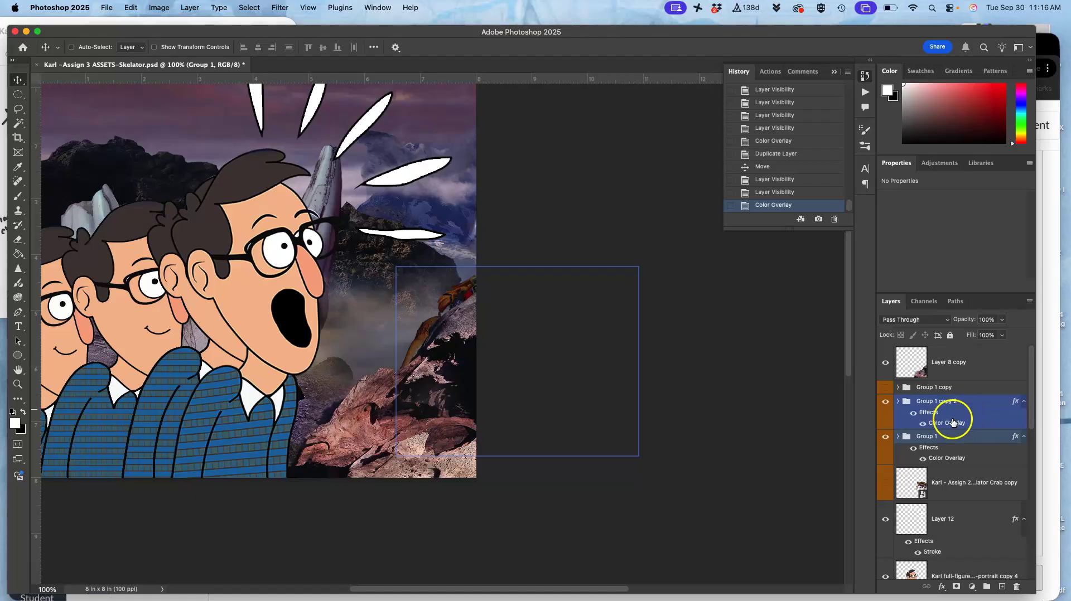
pyautogui.doubleClick(952, 419)
pyautogui.moveTo(813, 247); pyautogui.dragTo(822, 248)
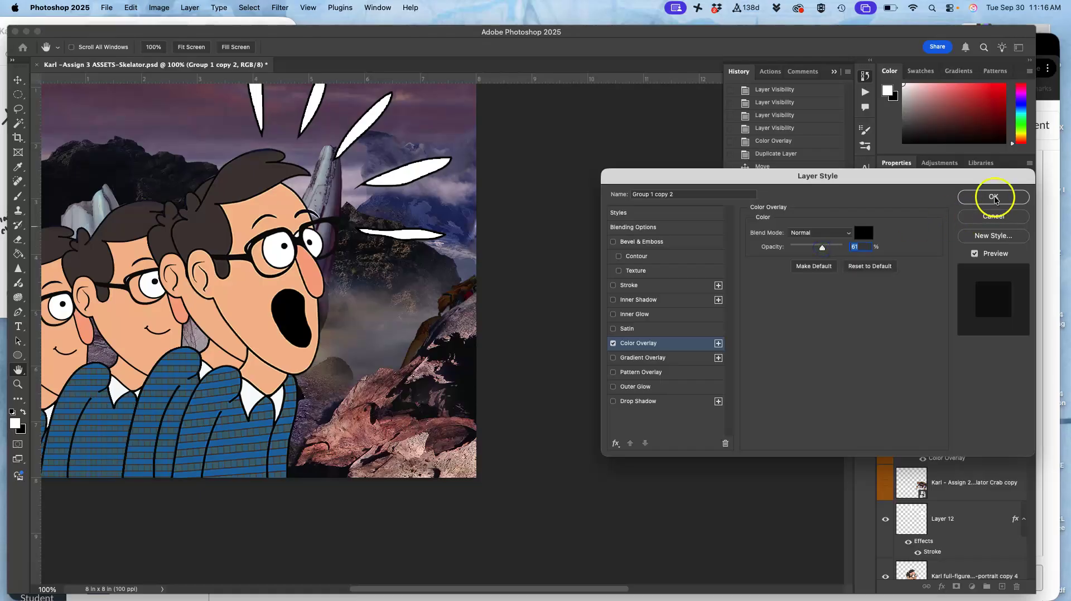
pyautogui.click(993, 196)
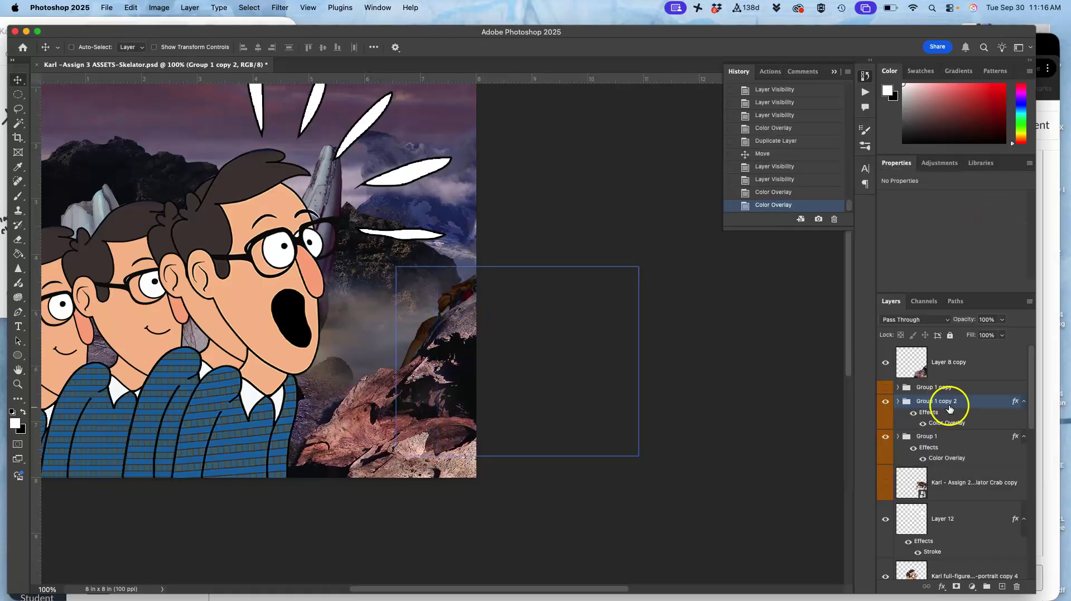
# Duplicate Group 1 copy 2 and move the duplicate left and slightly down along the rock edge
pyautogui.press('super+j')
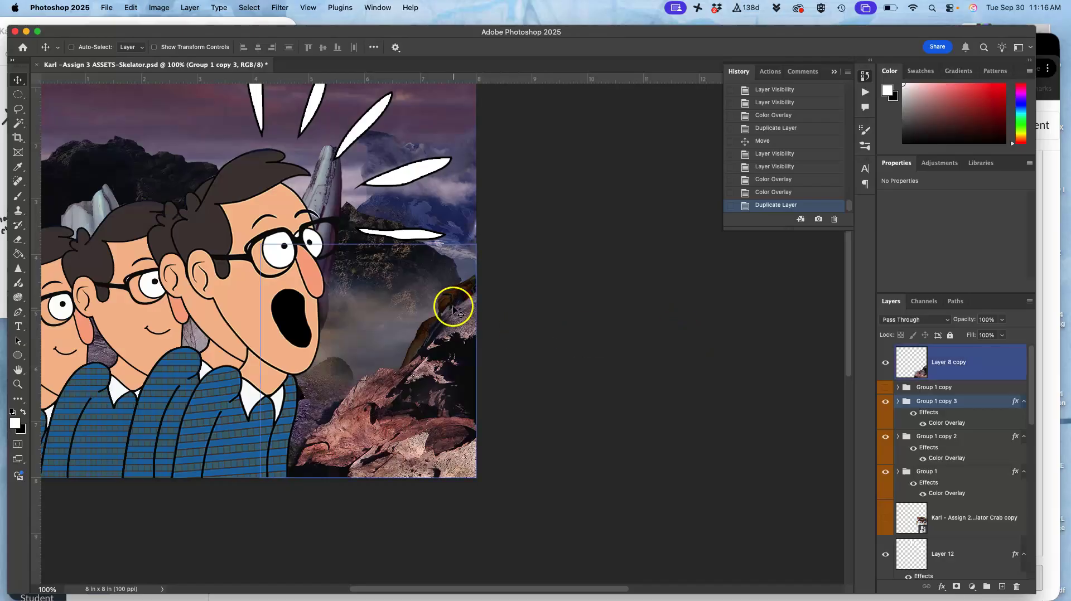
pyautogui.click(920, 411)
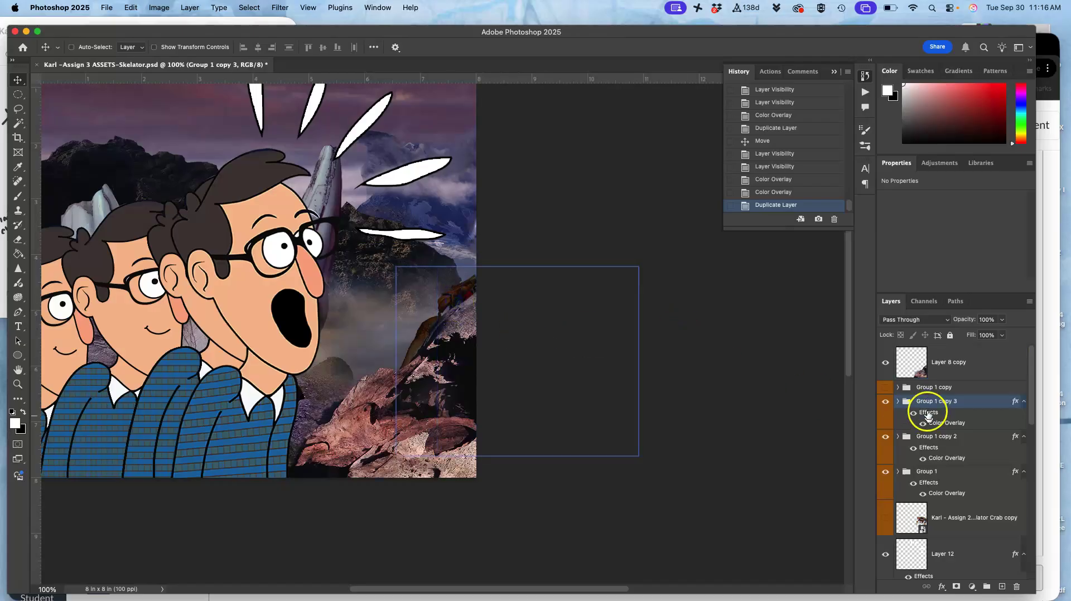
pyautogui.click(465, 301)
pyautogui.moveTo(467, 303); pyautogui.dragTo(421, 322)
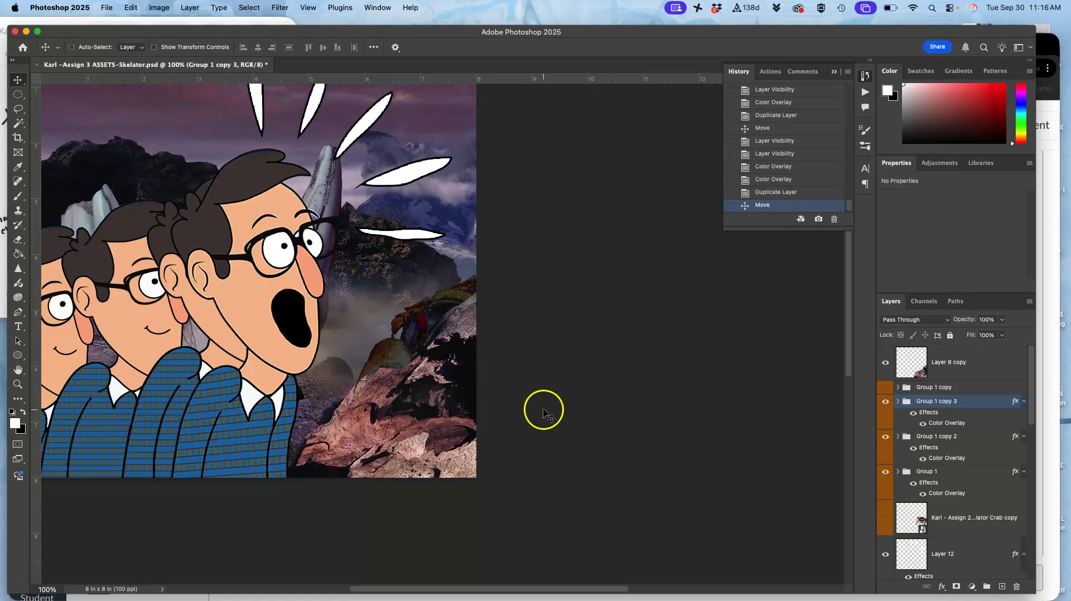
# Rotate the CLAW layer in Group 1 copy 3 about 20° clockwise and nudge it slightly down
pyautogui.keyDown('super'); pyautogui.click(906, 474); pyautogui.keyUp('super')
pyautogui.click(897, 410)
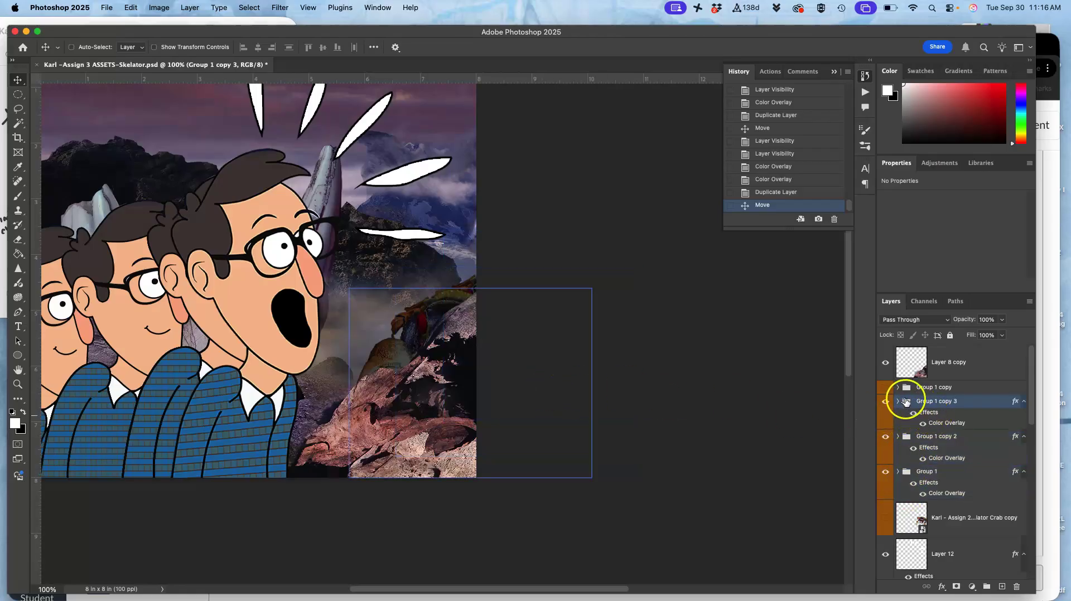
pyautogui.click(898, 401)
pyautogui.click(935, 459)
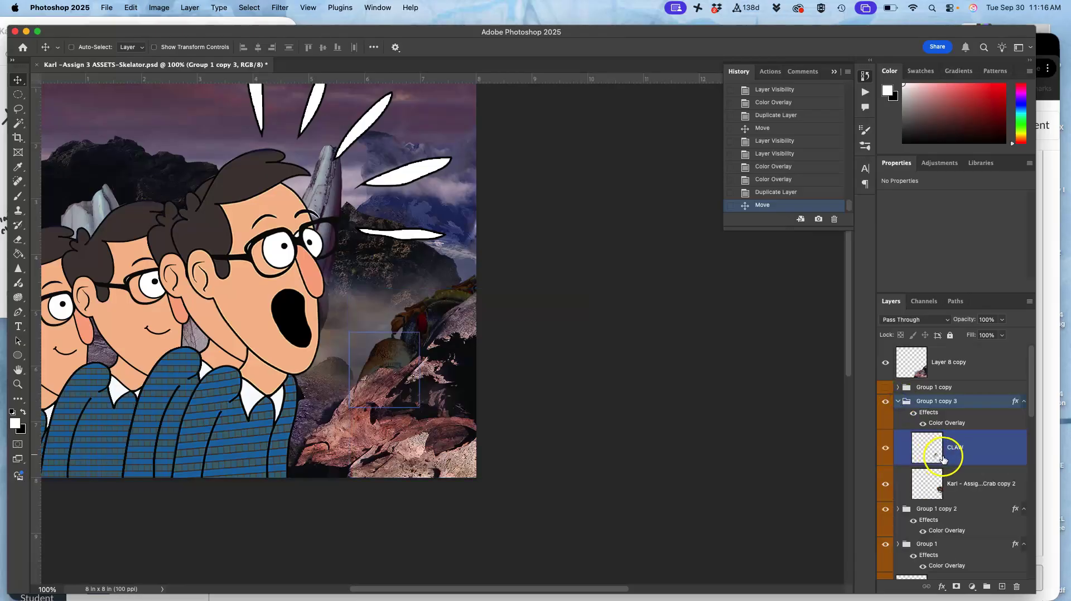
pyautogui.press('super+t')
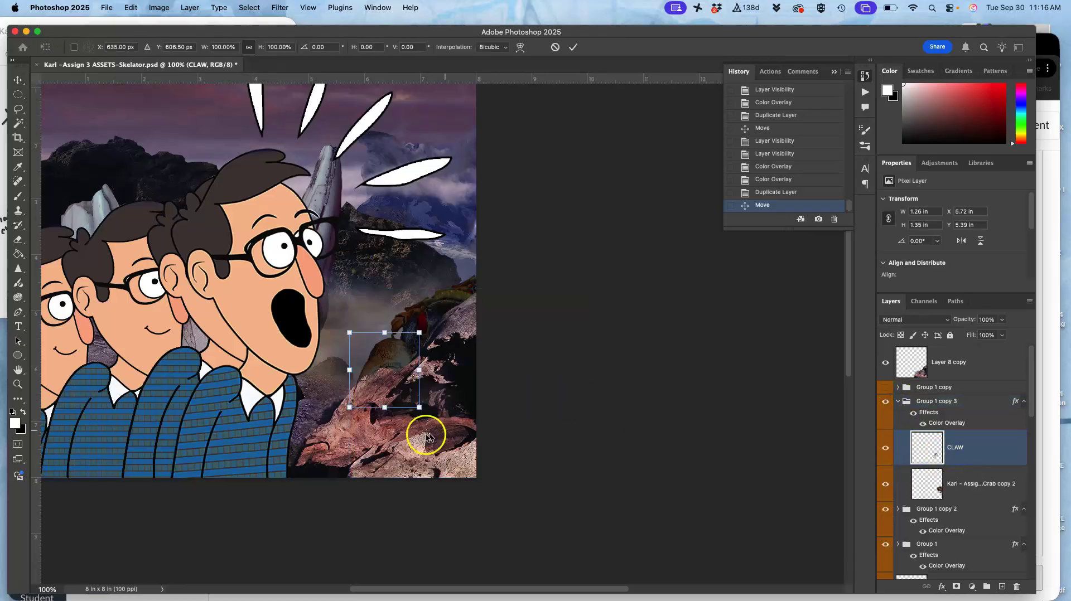
pyautogui.moveTo(433, 412); pyautogui.dragTo(412, 420)
pyautogui.moveTo(397, 359); pyautogui.dragTo(398, 367)
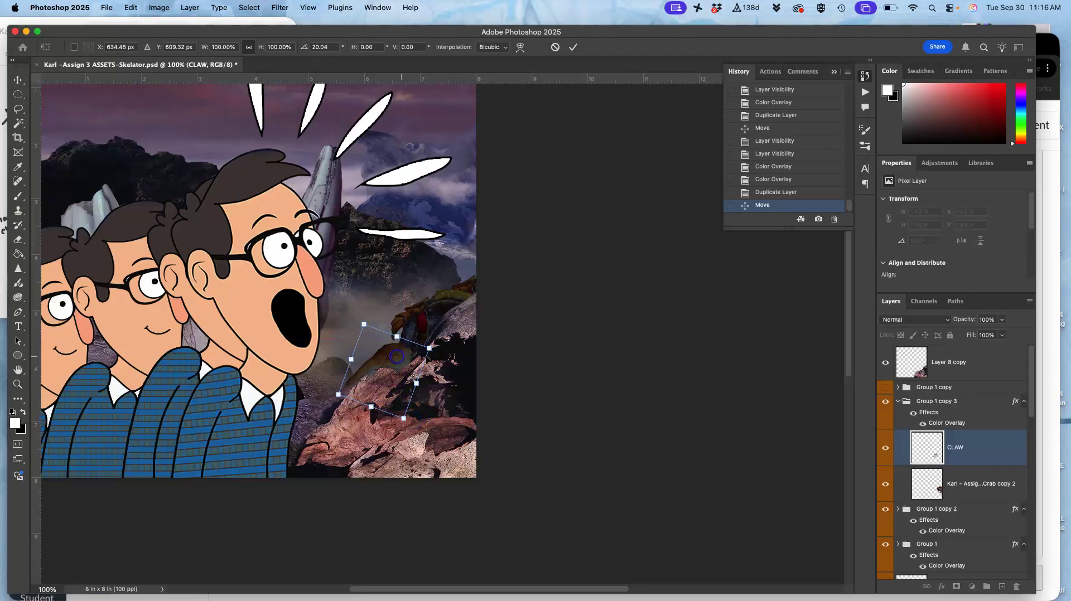
pyautogui.press('Return')
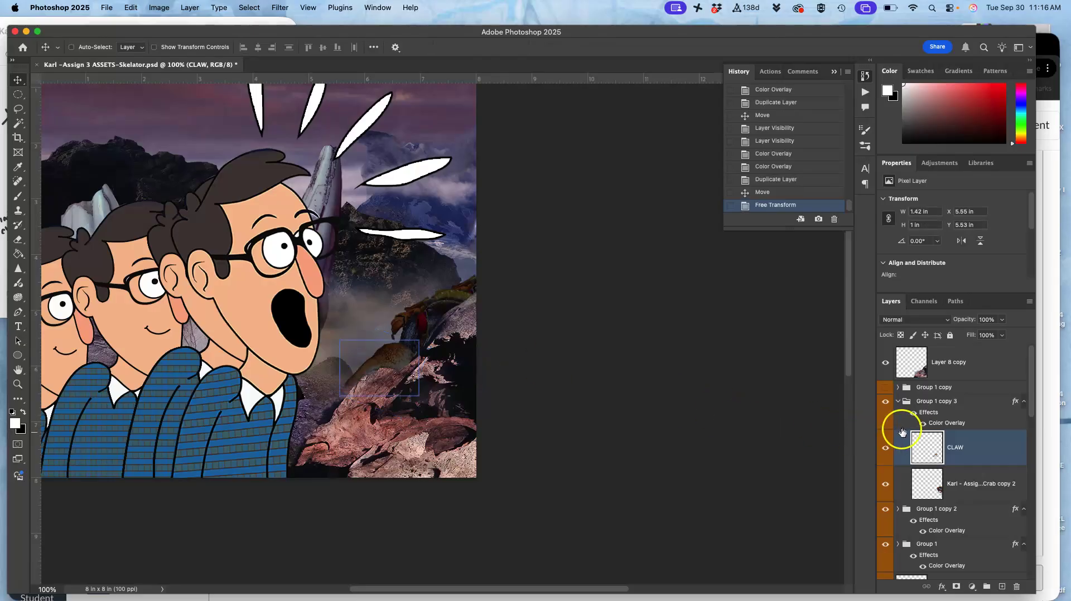
# Lower the Color Overlay opacity of Group 1 copy 3 to 41%
pyautogui.click(885, 388)
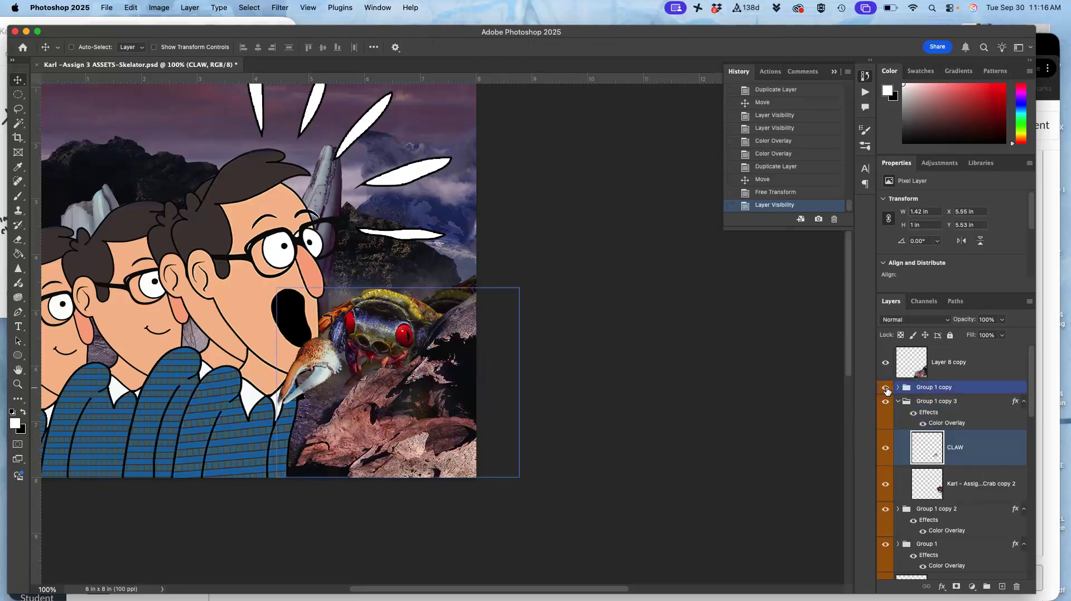
pyautogui.click(886, 388)
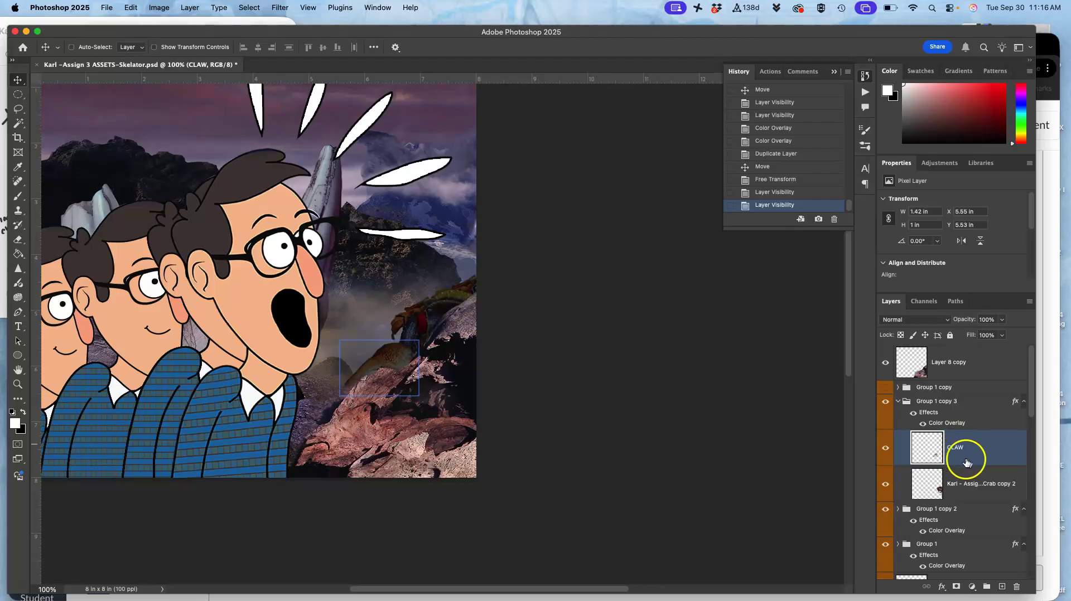
pyautogui.doubleClick(946, 423)
pyautogui.moveTo(823, 247); pyautogui.dragTo(812, 250)
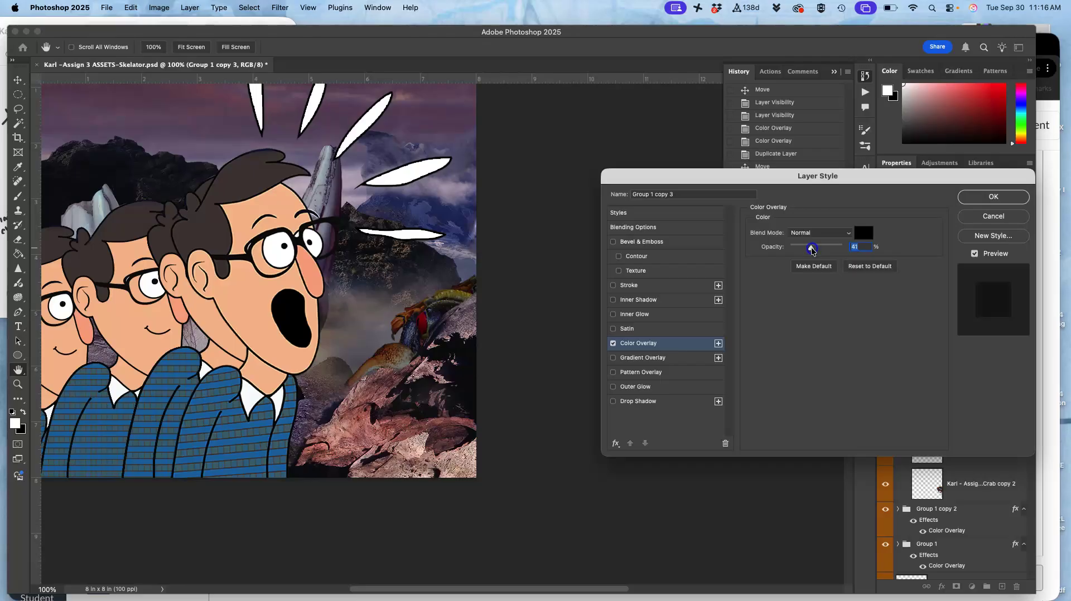
pyautogui.click(989, 195)
# Show Group 1 copy, shift it slightly right and down behind the rocks, and rotate it about 6.6° clockwise
pyautogui.click(886, 388)
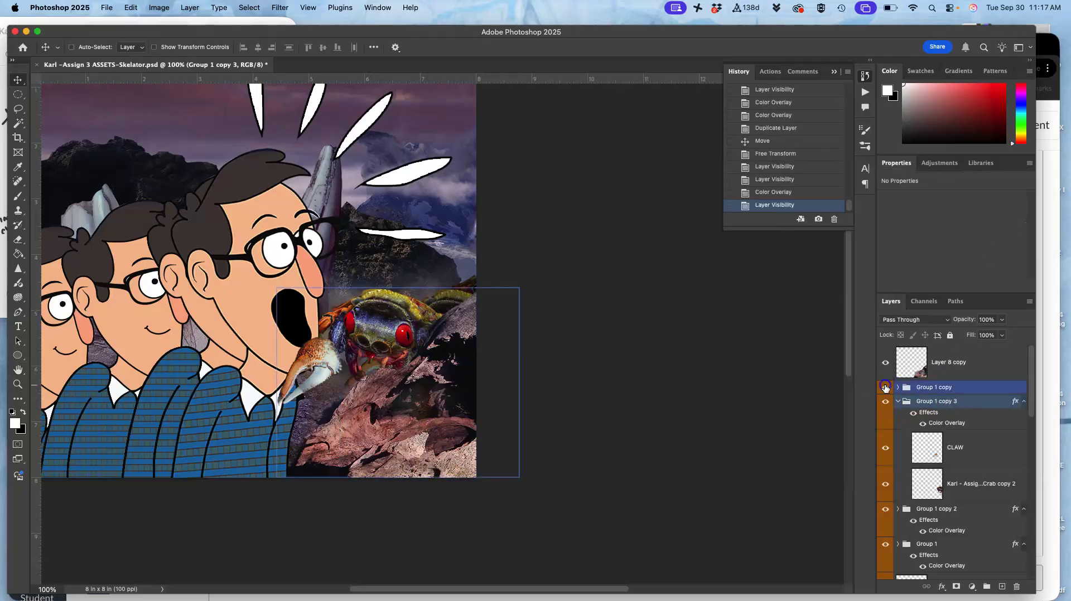
pyautogui.click(945, 388)
pyautogui.click(390, 361)
pyautogui.moveTo(391, 361)
pyautogui.mouseDown()
pyautogui.moveTo(389, 336)
pyautogui.moveTo(385, 352)
pyautogui.mouseUp()
pyautogui.press('cmd+t')
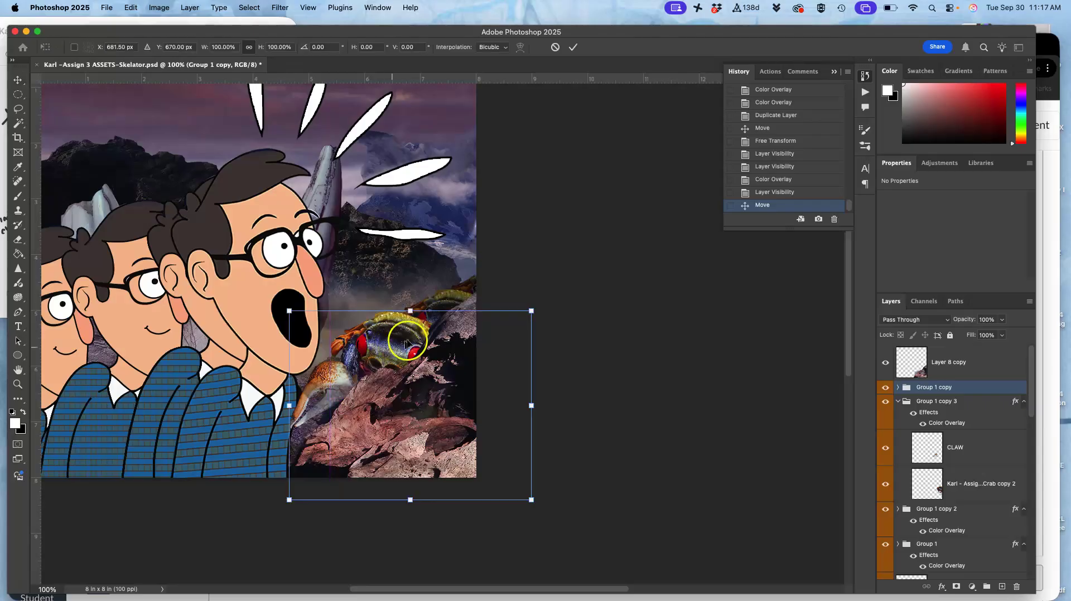
pyautogui.moveTo(568, 310); pyautogui.dragTo(587, 324)
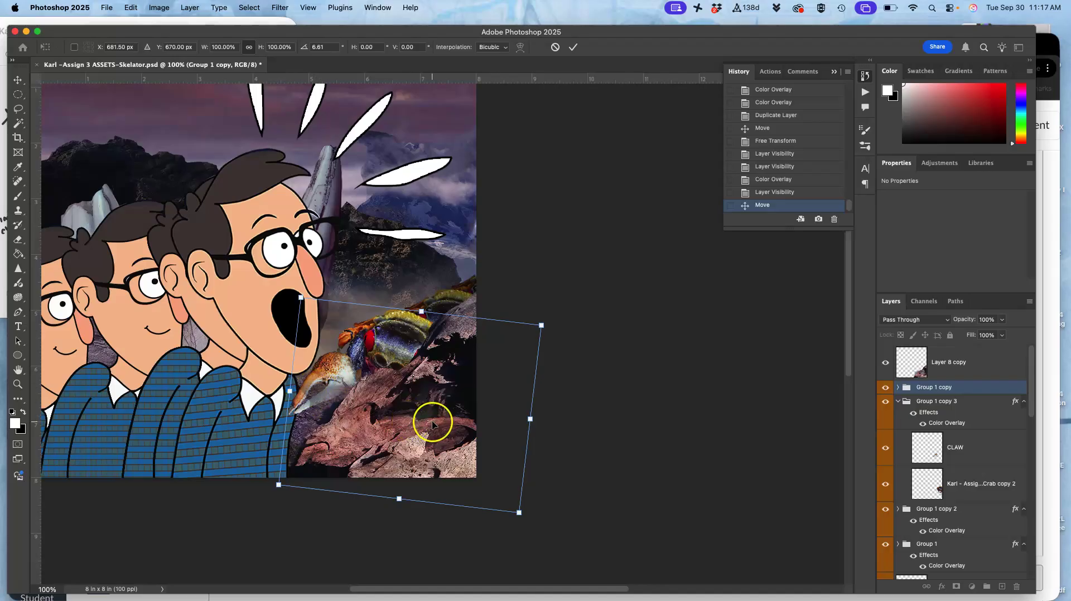
pyautogui.press('Return')
# Commit the rotation of Group 1 copy and add a black Color Overlay to it at 20% opacity
pyautogui.click(972, 387)
pyautogui.doubleClick(969, 389)
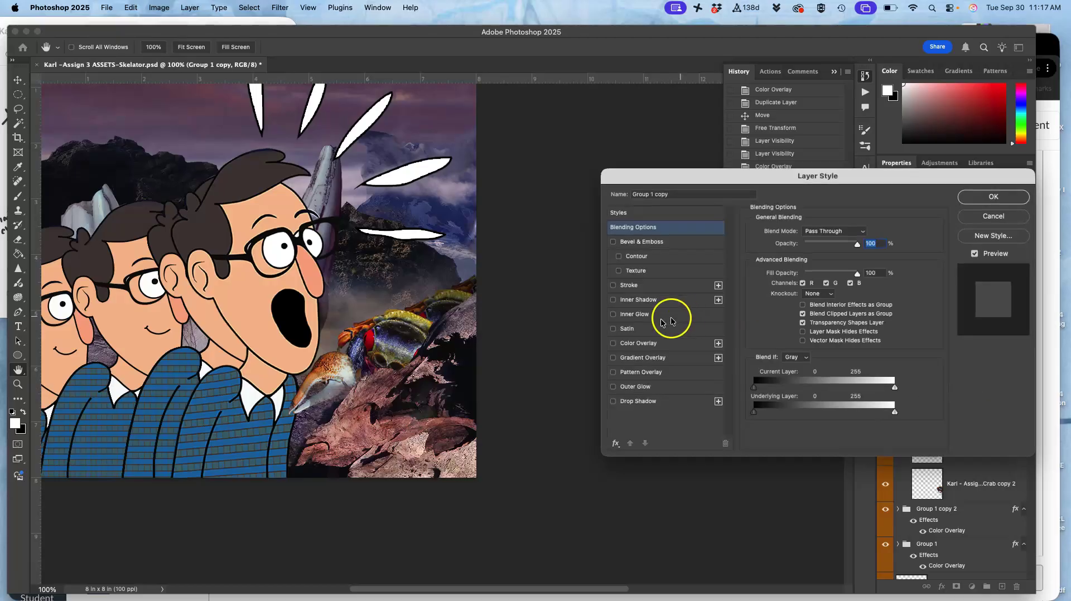
pyautogui.click(614, 343)
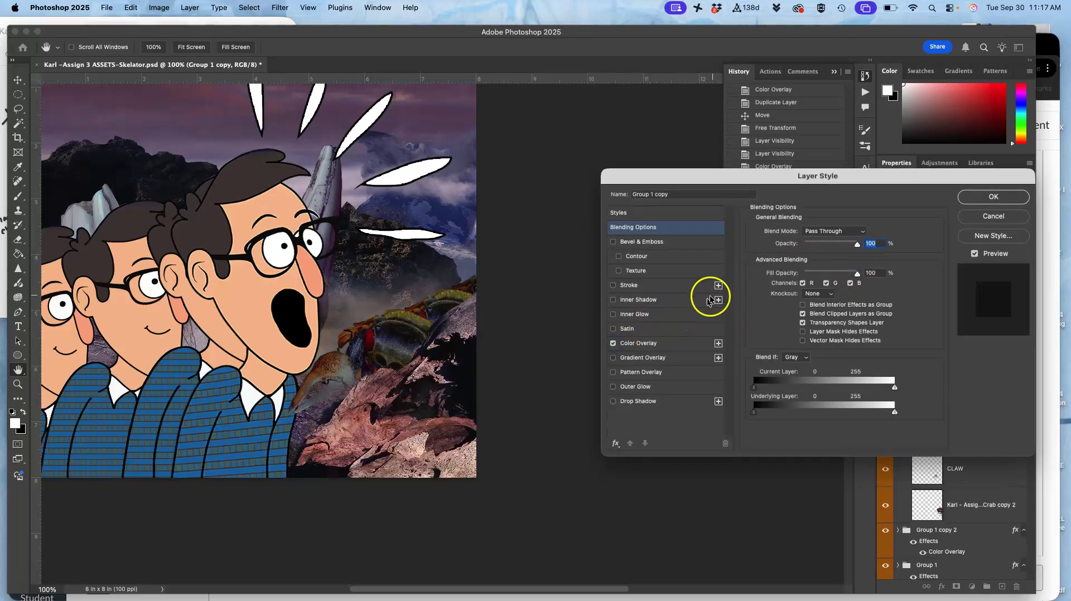
pyautogui.click(658, 343)
pyautogui.moveTo(811, 248); pyautogui.dragTo(801, 251)
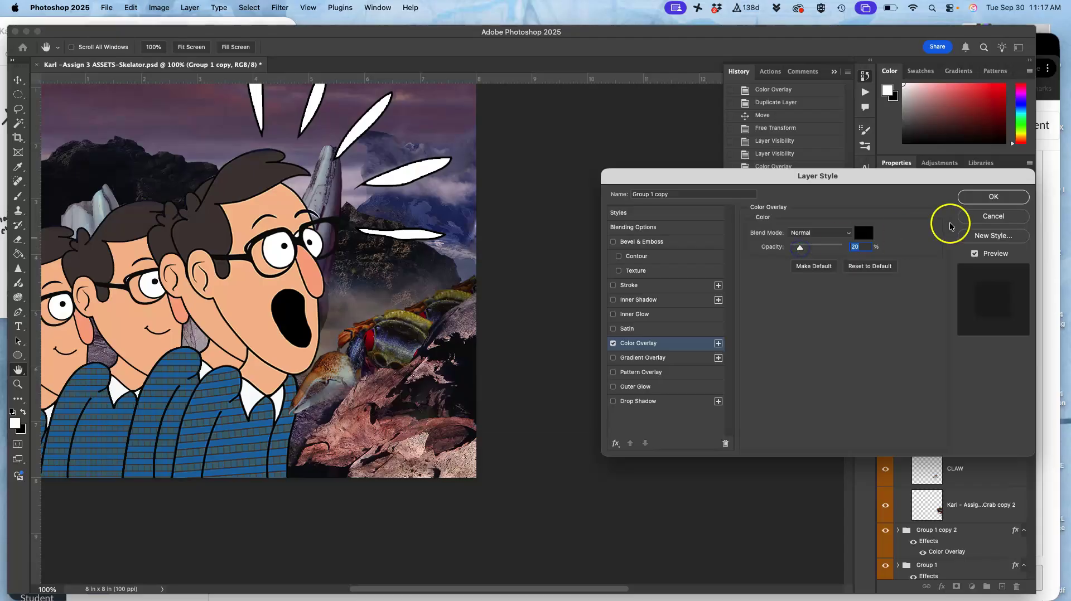
pyautogui.click(996, 197)
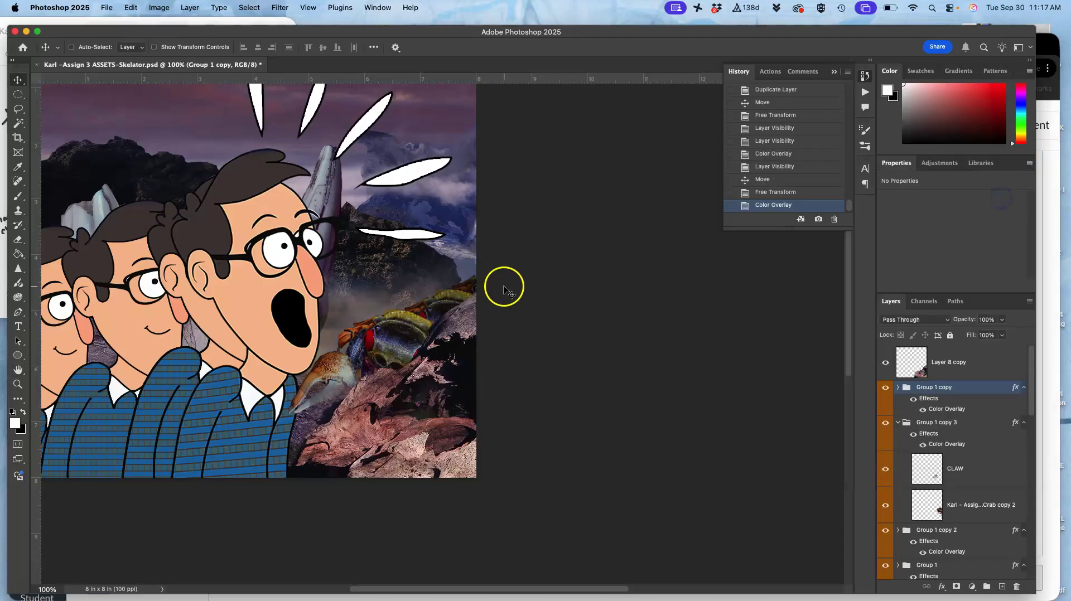
# Hide Group 1 copy and switch the CLAW layer in Group 1 copy 3 off and on to inspect that crab
pyautogui.click(885, 387)
pyautogui.moveTo(886, 423); pyautogui.dragTo(882, 471)
pyautogui.click(883, 472)
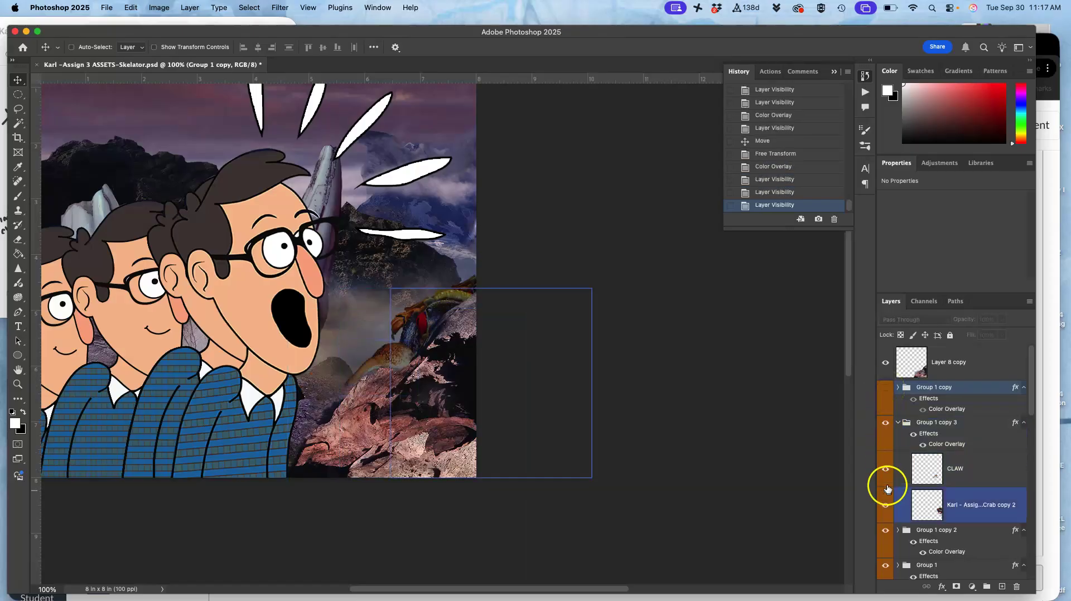
pyautogui.click(887, 471)
pyautogui.click(895, 430)
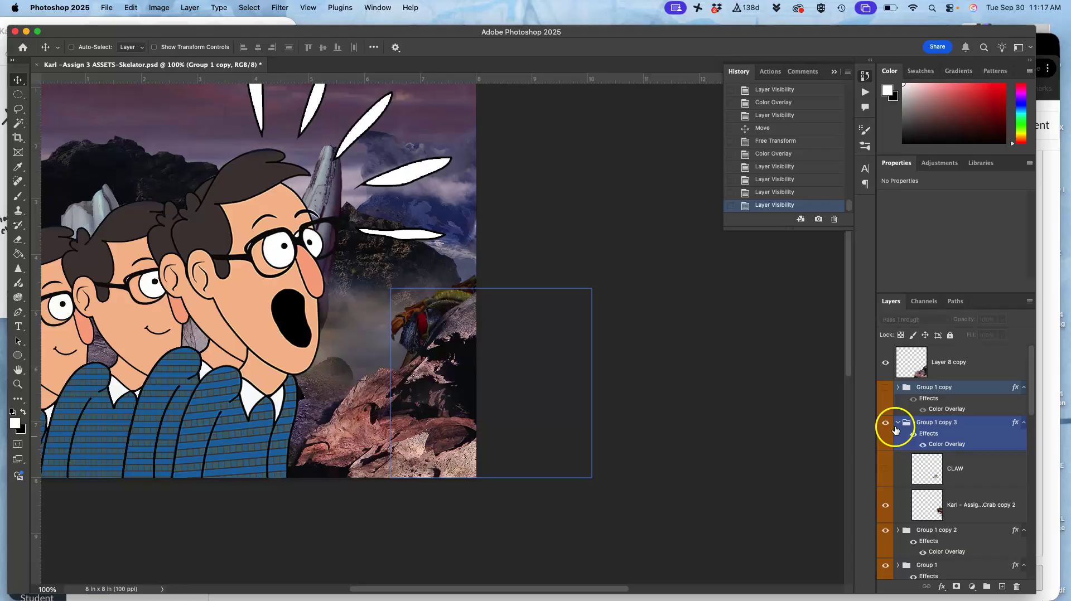
pyautogui.click(885, 469)
pyautogui.click(895, 426)
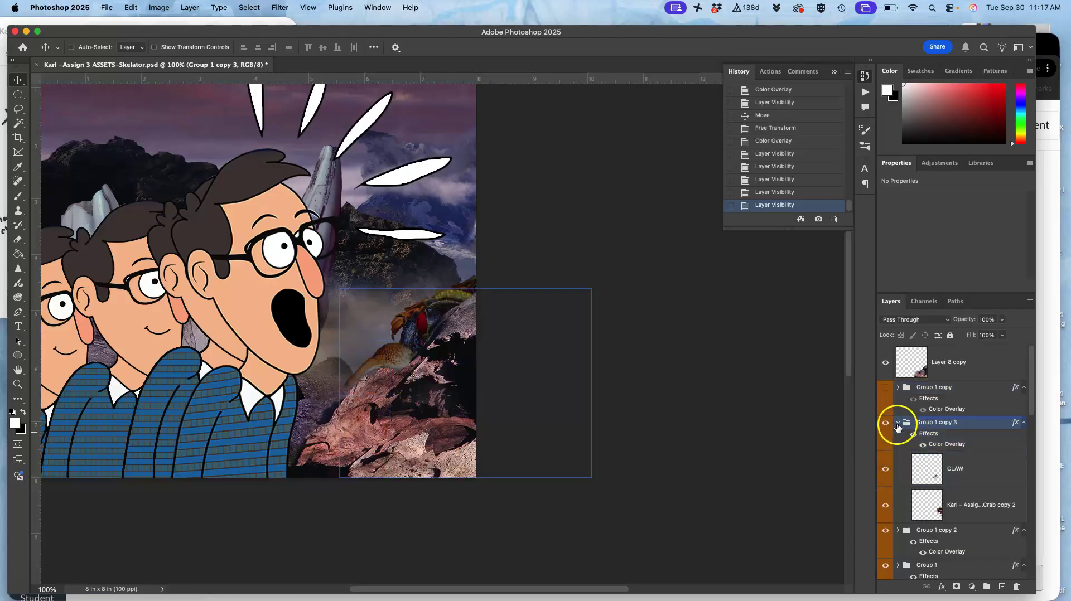
pyautogui.click(898, 424)
# Hide the remaining crab groups and show all four again one by one, from the rearmost to the front crab
pyautogui.click(887, 428)
pyautogui.click(886, 459)
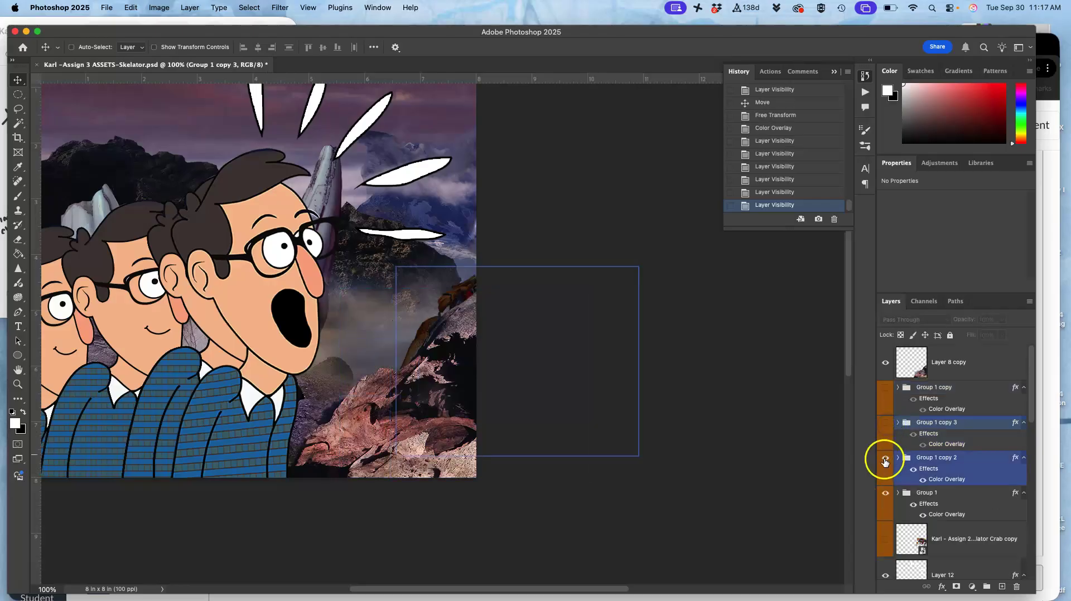
pyautogui.click(884, 492)
pyautogui.click(884, 492)
pyautogui.click(885, 493)
pyautogui.click(885, 460)
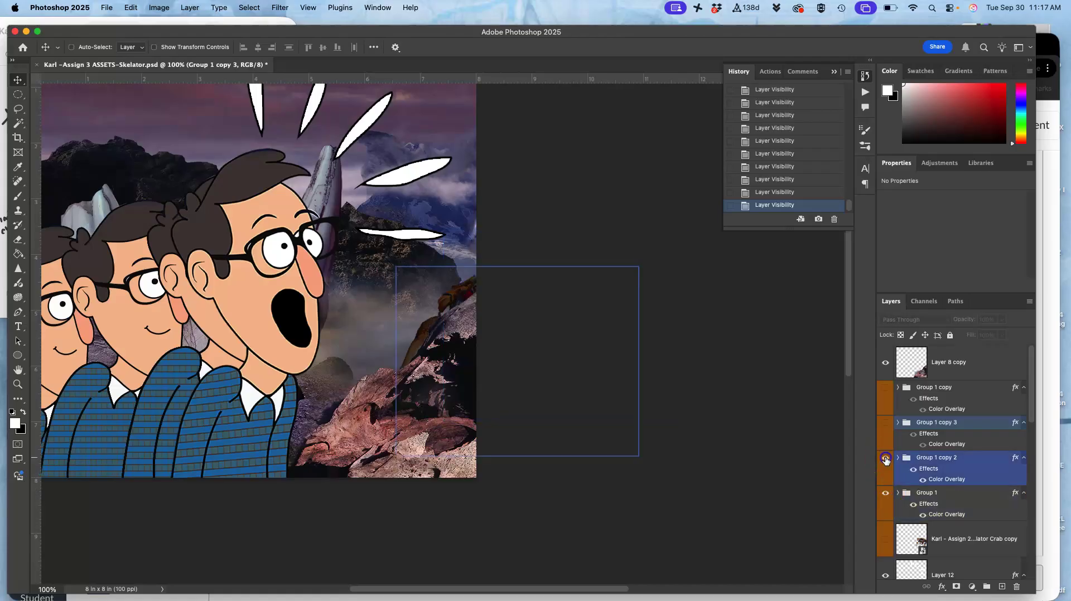
pyautogui.click(885, 429)
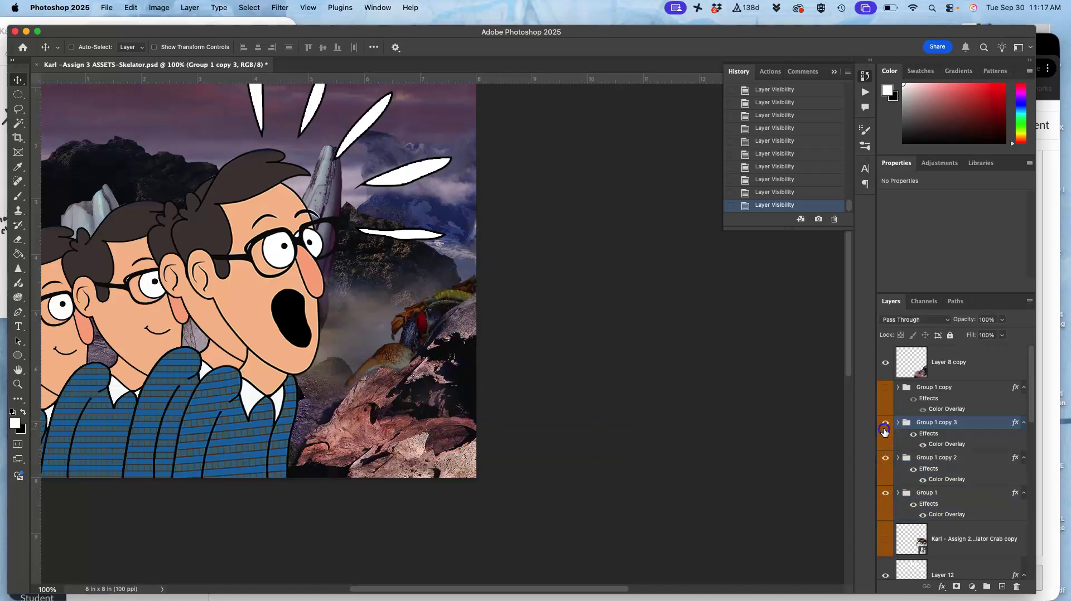
pyautogui.click(886, 390)
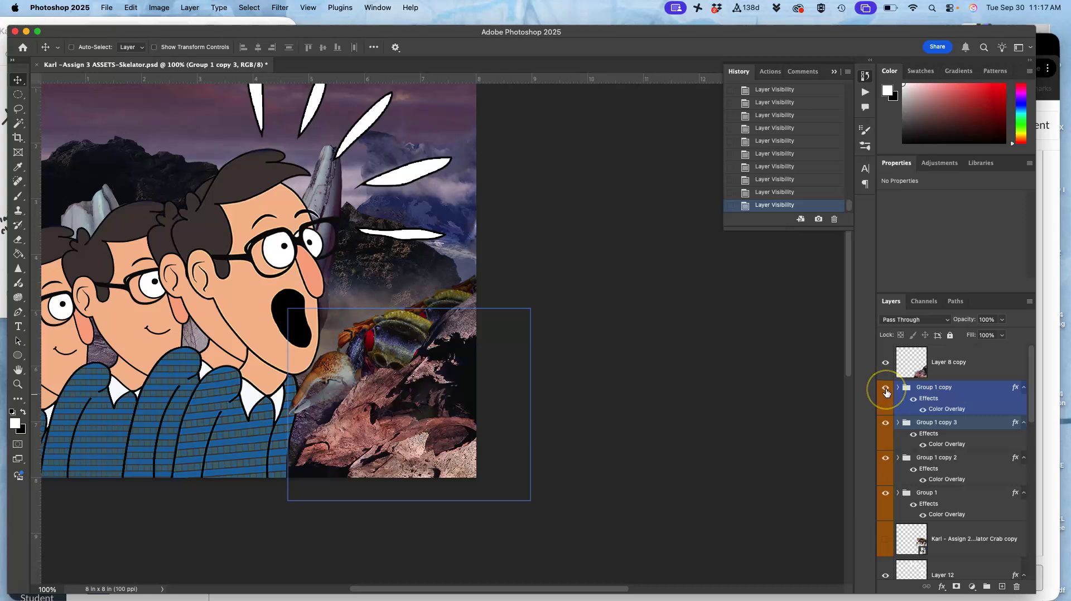
# Duplicate Group 1 copy, rotate the duplicate about 5.7° clockwise and place it slightly above the original crab
pyautogui.keyDown('super'); pyautogui.click(915, 393); pyautogui.keyUp('super')
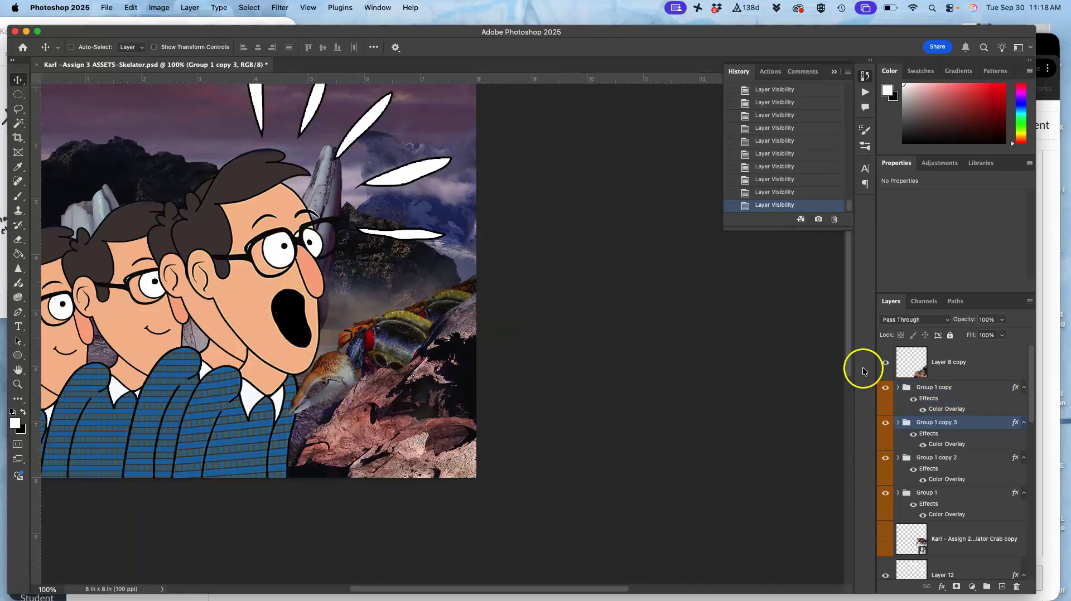
pyautogui.click(907, 389)
pyautogui.press('super+j')
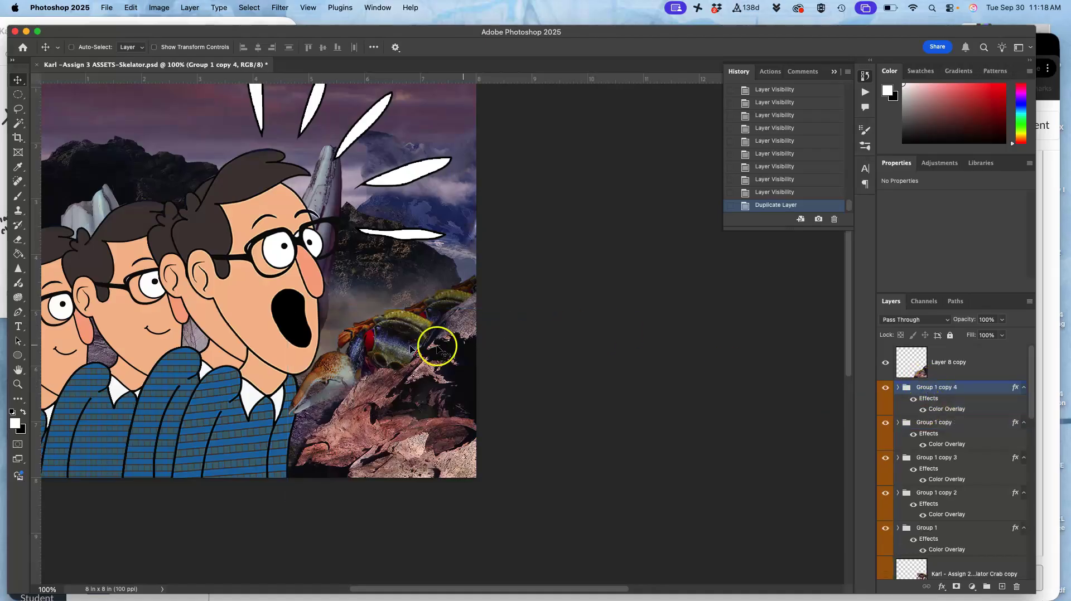
pyautogui.moveTo(384, 345); pyautogui.dragTo(405, 345)
pyautogui.press('super+t')
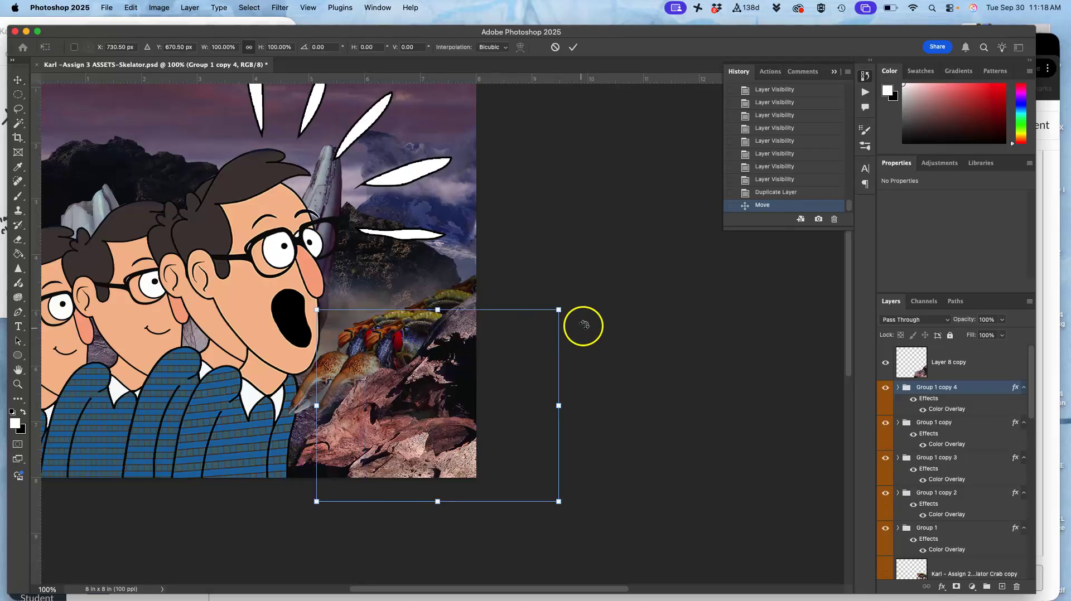
pyautogui.moveTo(591, 310); pyautogui.dragTo(590, 331)
pyautogui.moveTo(413, 343); pyautogui.dragTo(389, 334)
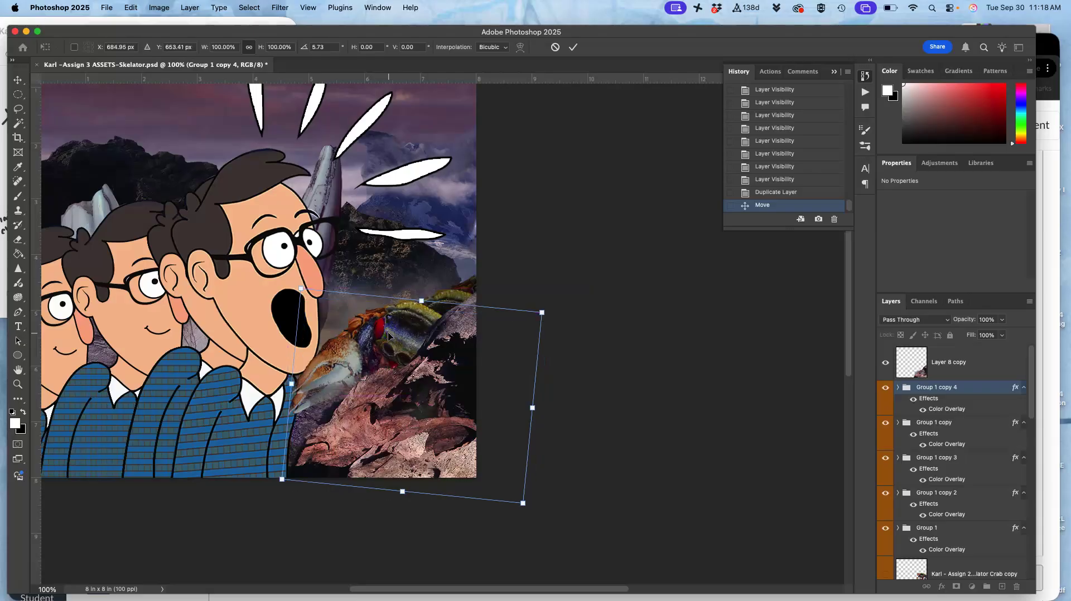
pyautogui.press('Return')
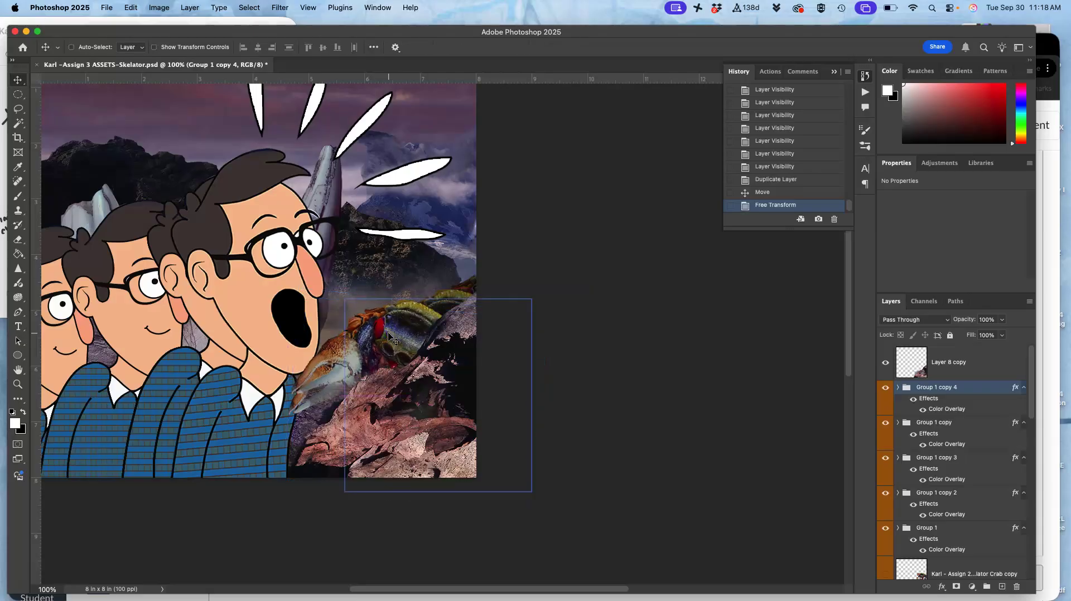
# Puppet Warp the crab body in Group 1 copy 4 with two pins, pulling the head pin up and right, with its CLAW layer temporarily hidden
pyautogui.click(899, 388)
pyautogui.click(885, 433)
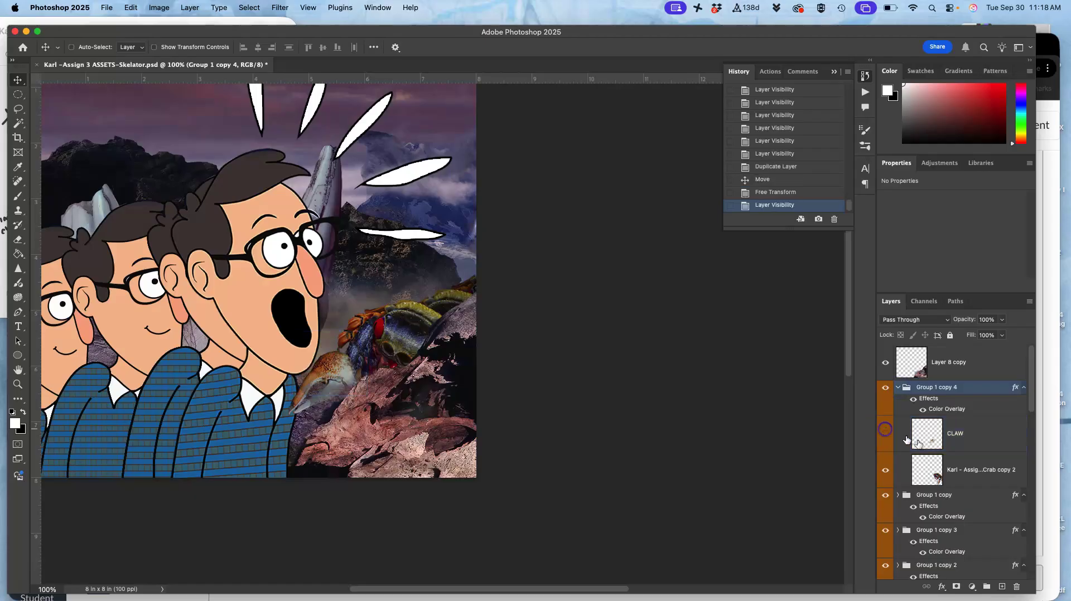
pyautogui.click(980, 464)
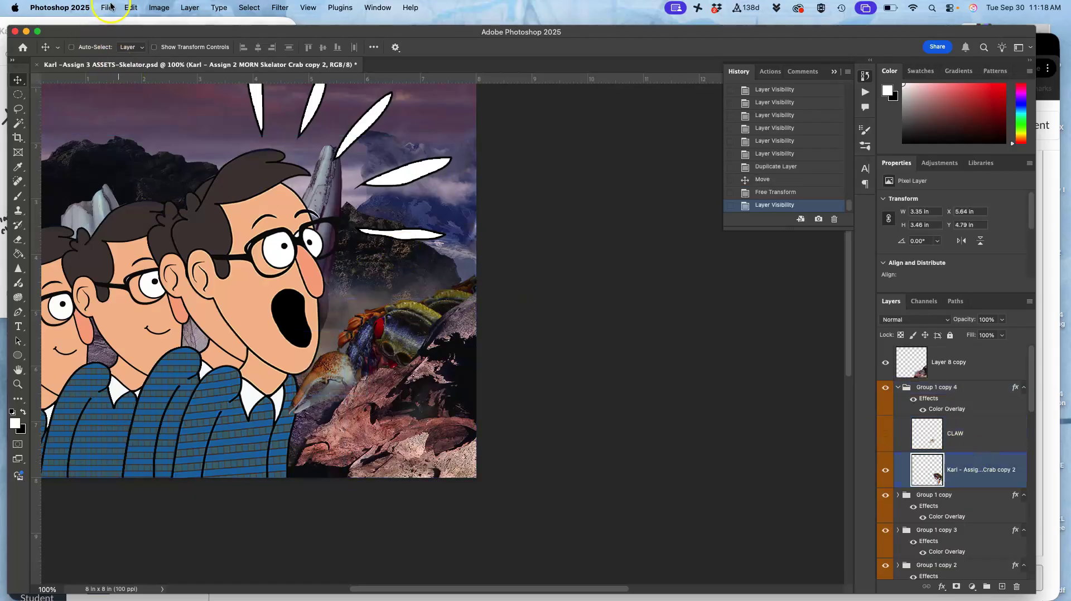
pyautogui.click(131, 7)
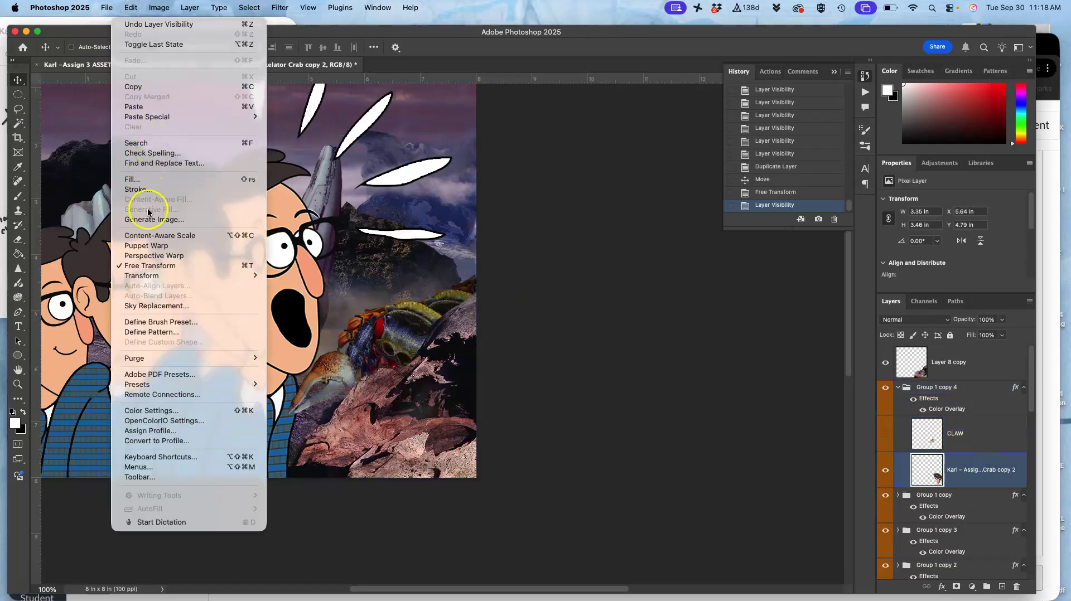
pyautogui.click(147, 246)
pyautogui.click(380, 338)
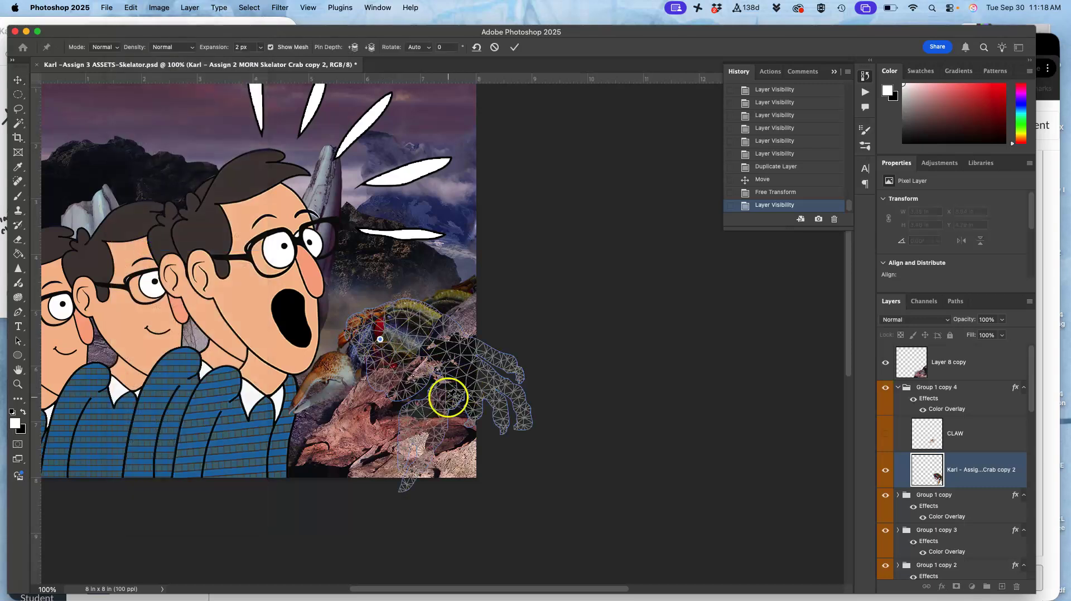
pyautogui.click(436, 422)
pyautogui.moveTo(380, 341); pyautogui.dragTo(411, 329)
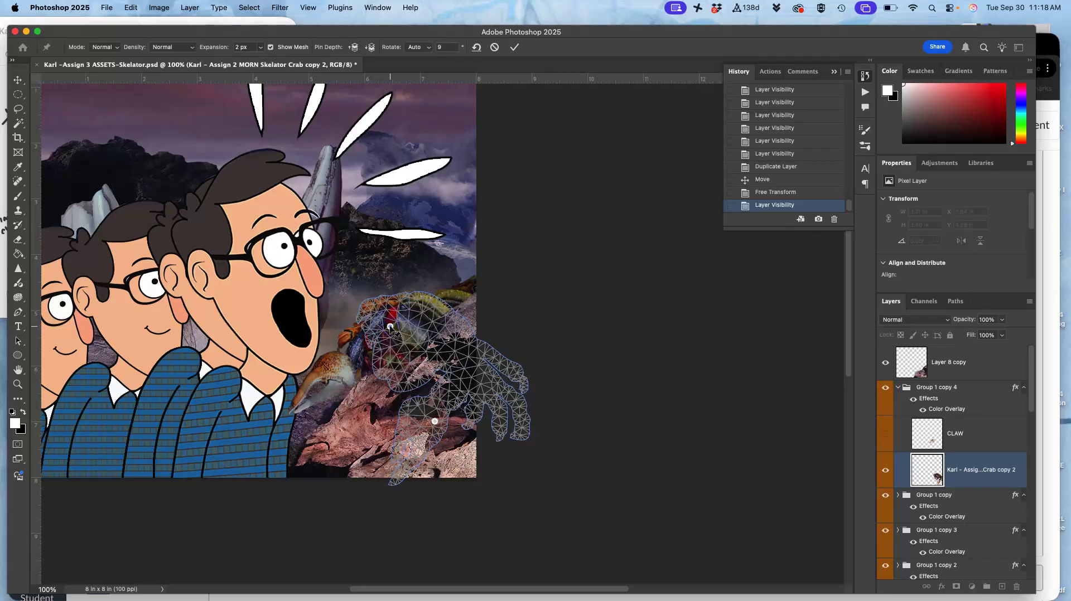
pyautogui.press('Return')
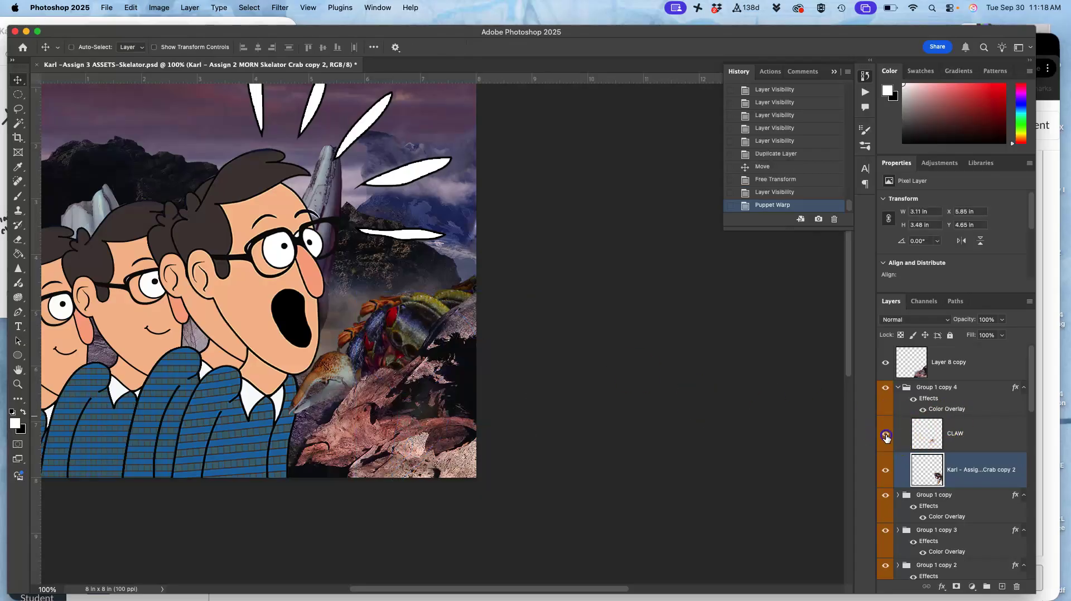
pyautogui.click(886, 433)
pyautogui.keyDown('shift'); pyautogui.keyDown('super'); pyautogui.click(364, 358); pyautogui.keyUp('super'); pyautogui.keyUp('shift')
pyautogui.keyDown('shift'); pyautogui.keyDown('super'); pyautogui.click(342, 357); pyautogui.keyUp('super'); pyautogui.keyUp('shift')
pyautogui.moveTo(342, 357)
pyautogui.mouseDown()
pyautogui.moveTo(360, 304)
pyautogui.moveTo(351, 454)
pyautogui.moveTo(343, 349)
pyautogui.mouseUp()
pyautogui.press('super+z')
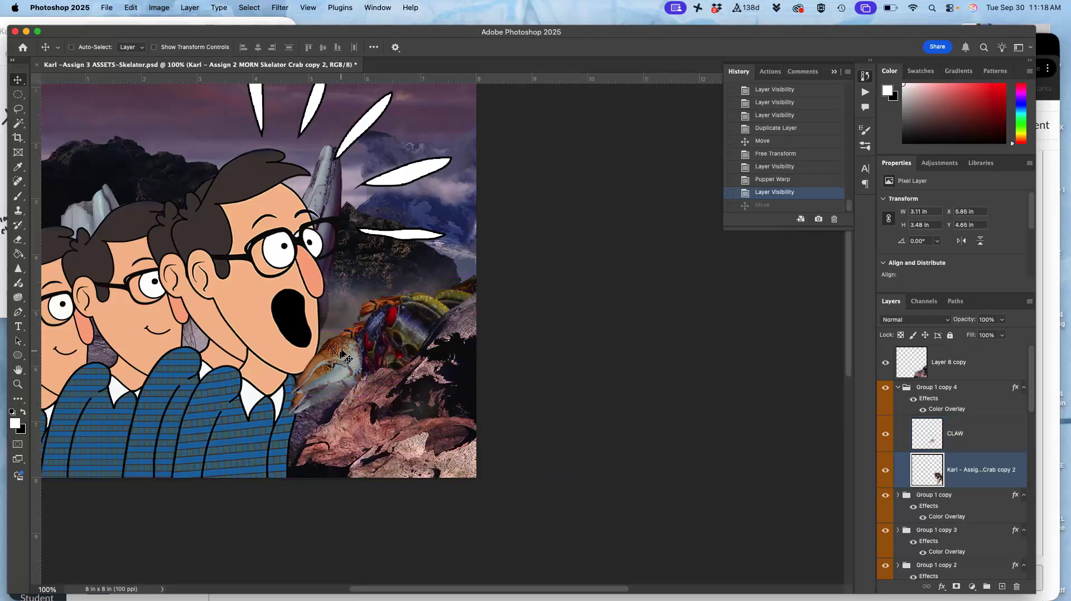
# Move the CLAW layer of Group 1 copy 4 up and right to meet the warped crab body, and collapse the group
pyautogui.click(950, 435)
pyautogui.moveTo(335, 366); pyautogui.dragTo(355, 333)
pyautogui.keyDown('shift'); pyautogui.keyDown('super'); pyautogui.click(354, 387); pyautogui.keyUp('super'); pyautogui.keyUp('shift')
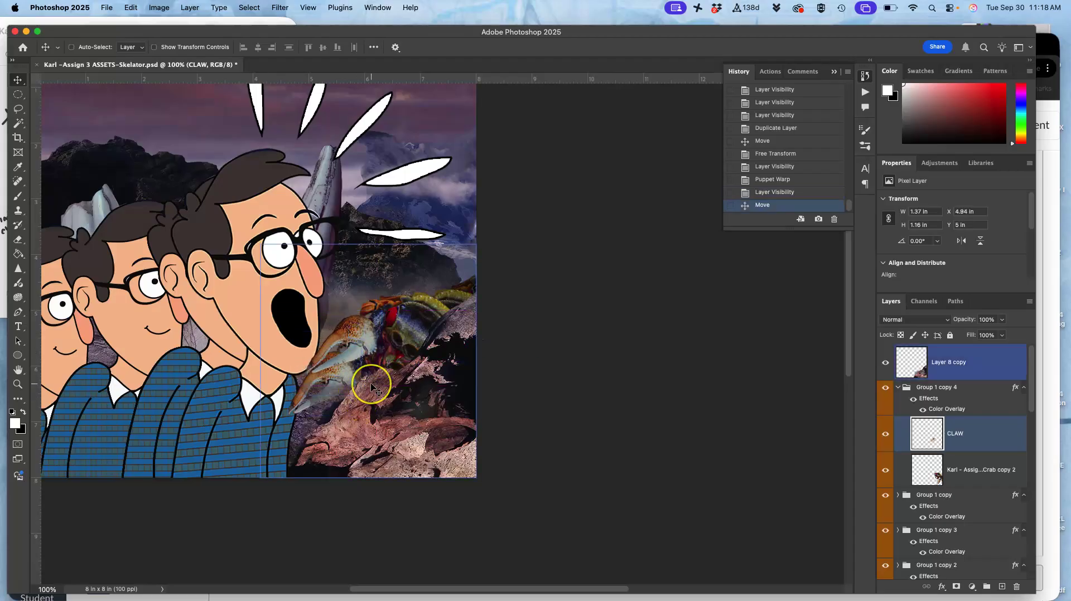
pyautogui.click(892, 392)
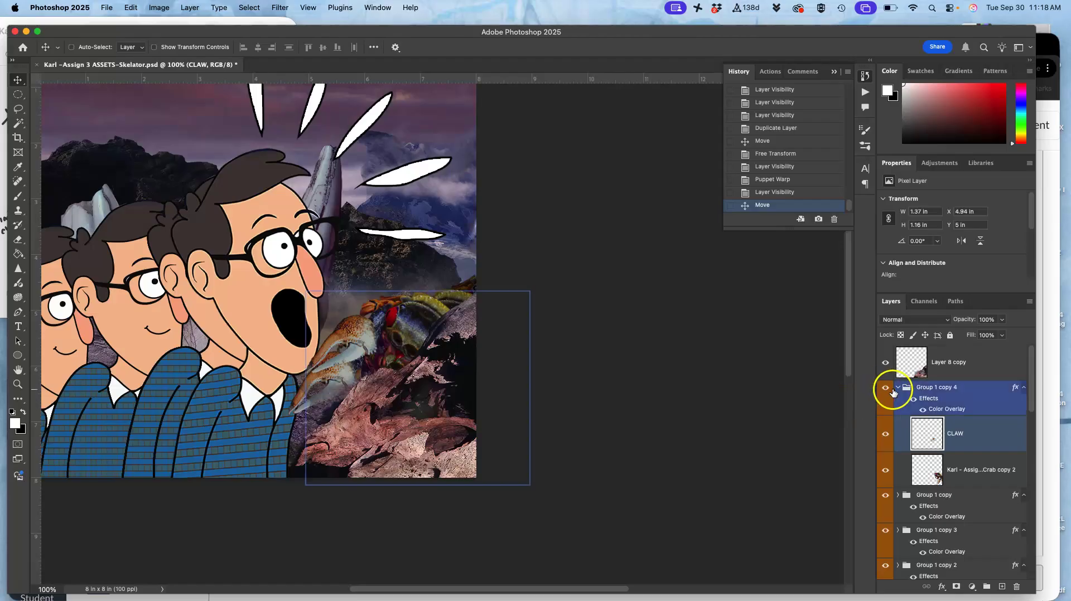
pyautogui.click(897, 389)
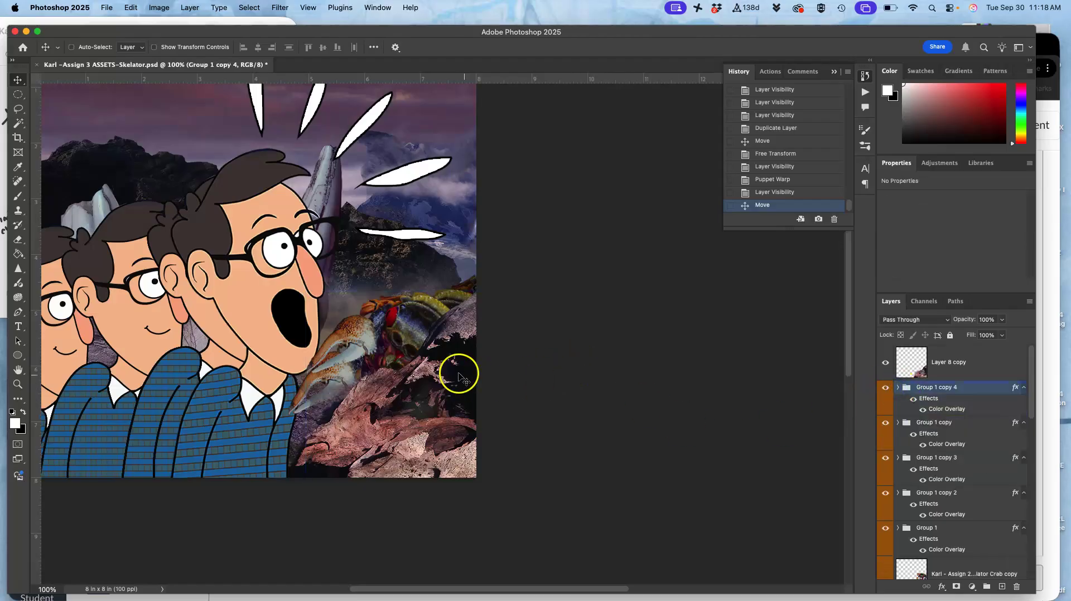
# Rotate the CLAW layer in Group 1 copy 4 counterclockwise, nudge it slightly down, and collapse the group
pyautogui.scroll(-2, 350, 357)
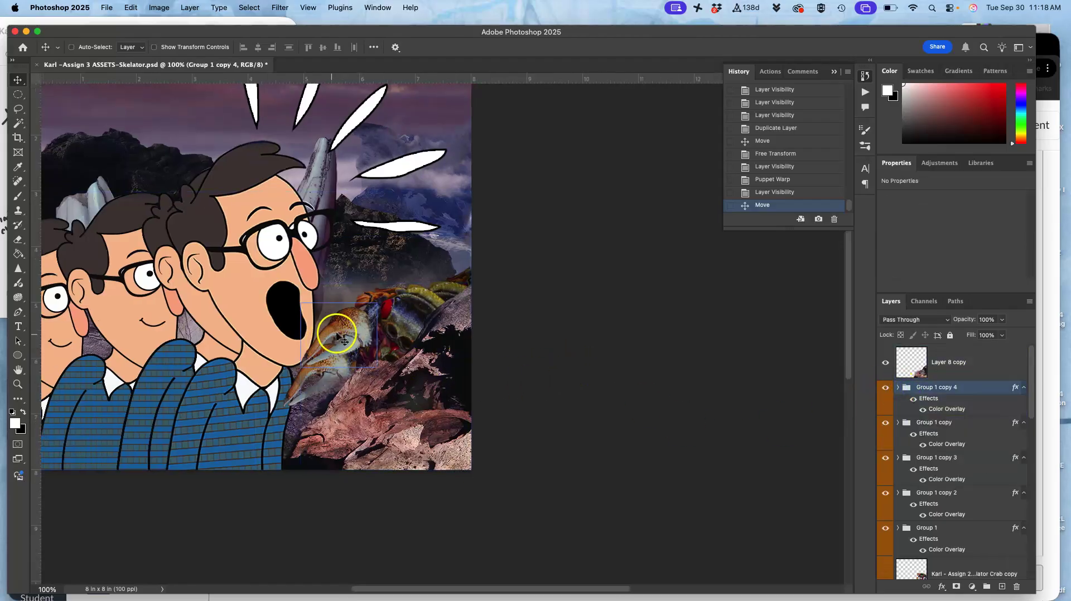
pyautogui.click(897, 387)
pyautogui.click(893, 435)
pyautogui.click(882, 437)
pyautogui.click(882, 436)
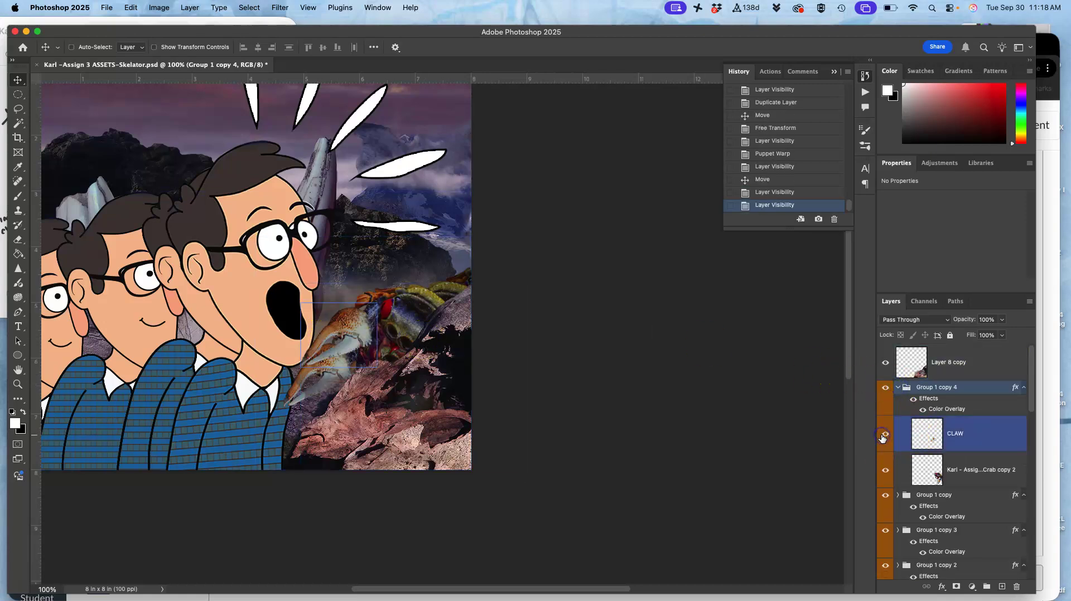
pyautogui.press('super+t')
pyautogui.click(964, 443)
pyautogui.press('super+t')
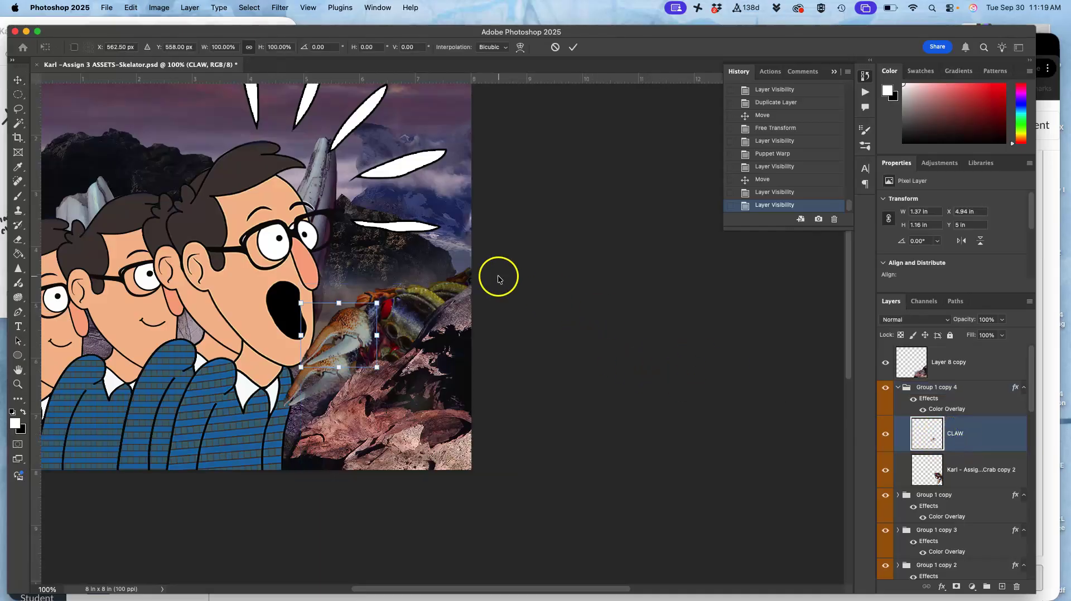
pyautogui.moveTo(387, 304); pyautogui.dragTo(354, 330)
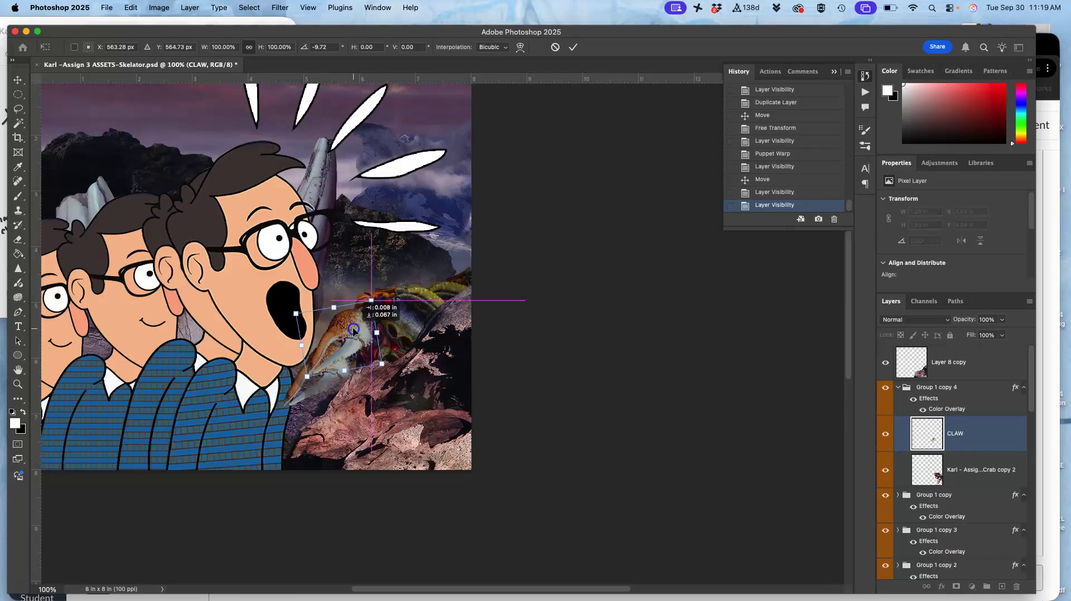
pyautogui.press('Return')
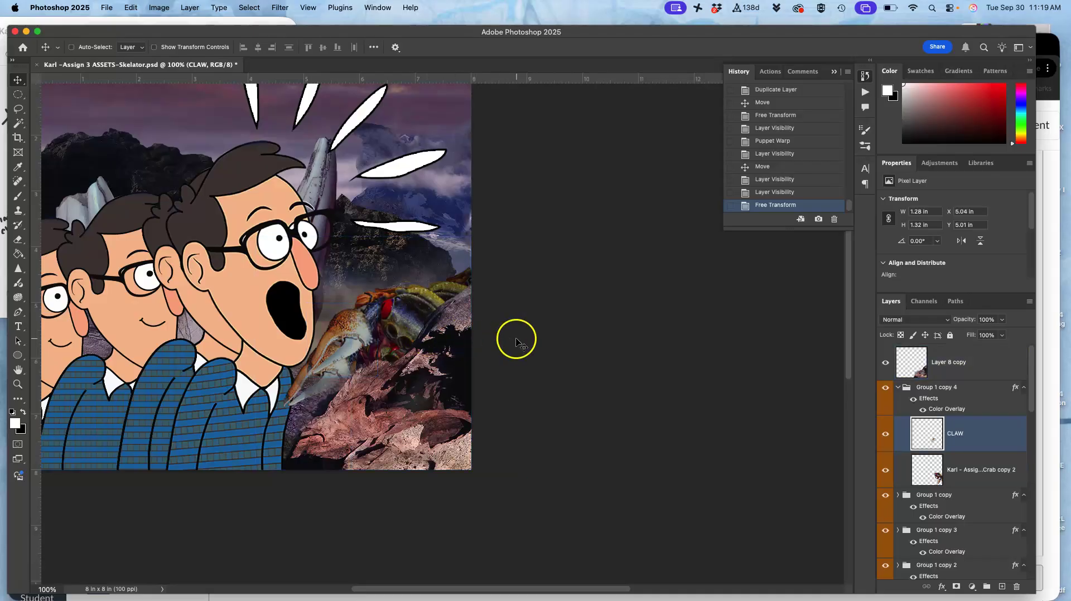
pyautogui.click(895, 392)
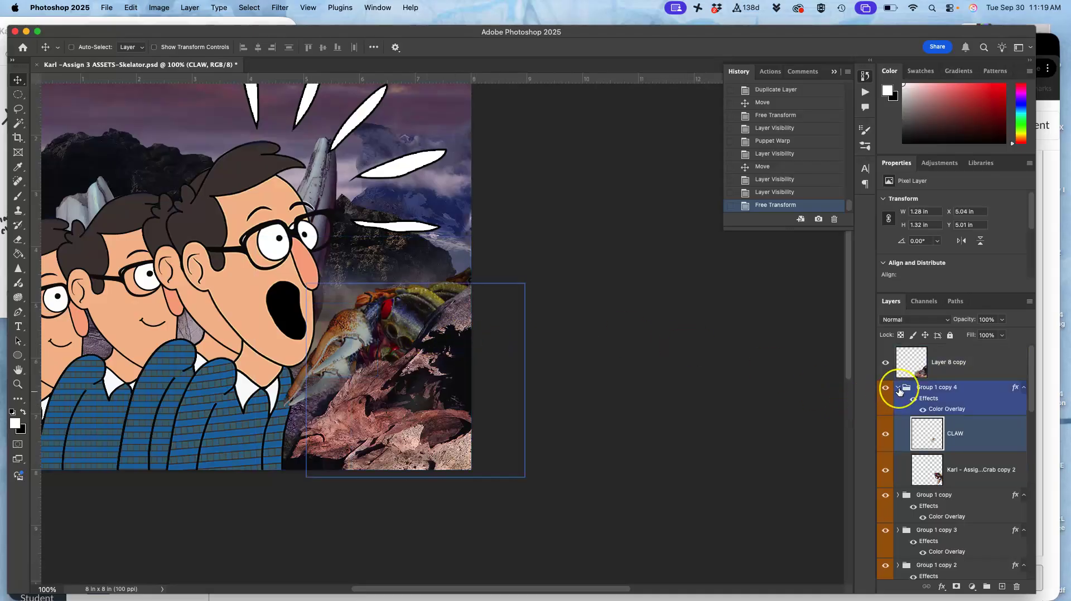
pyautogui.click(897, 387)
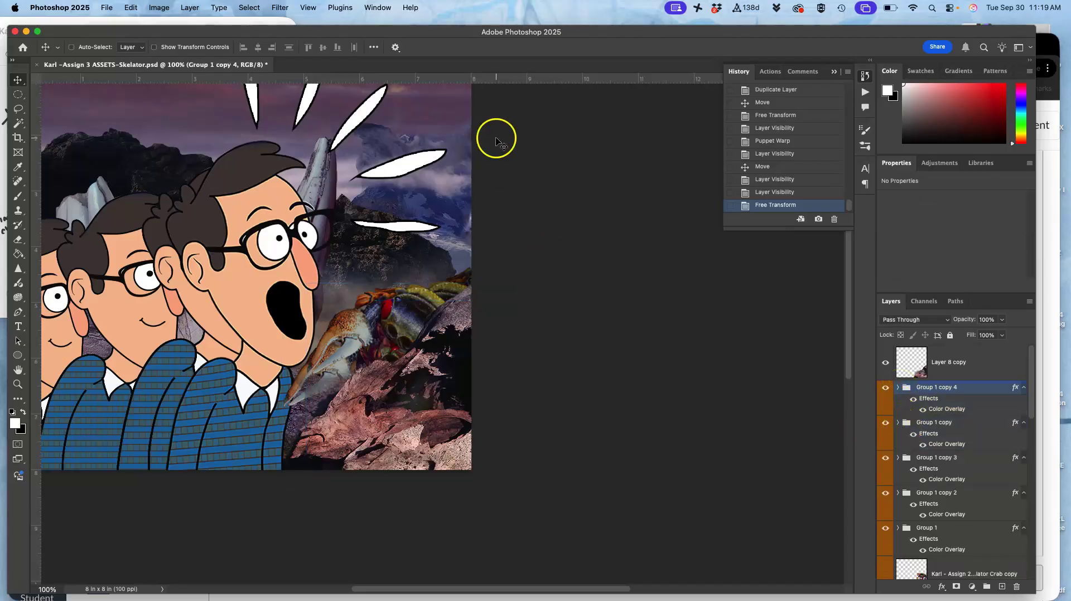
# Check the storyboard sketches in Preview and return to the Photoshop document
pyautogui.click(276, 21)
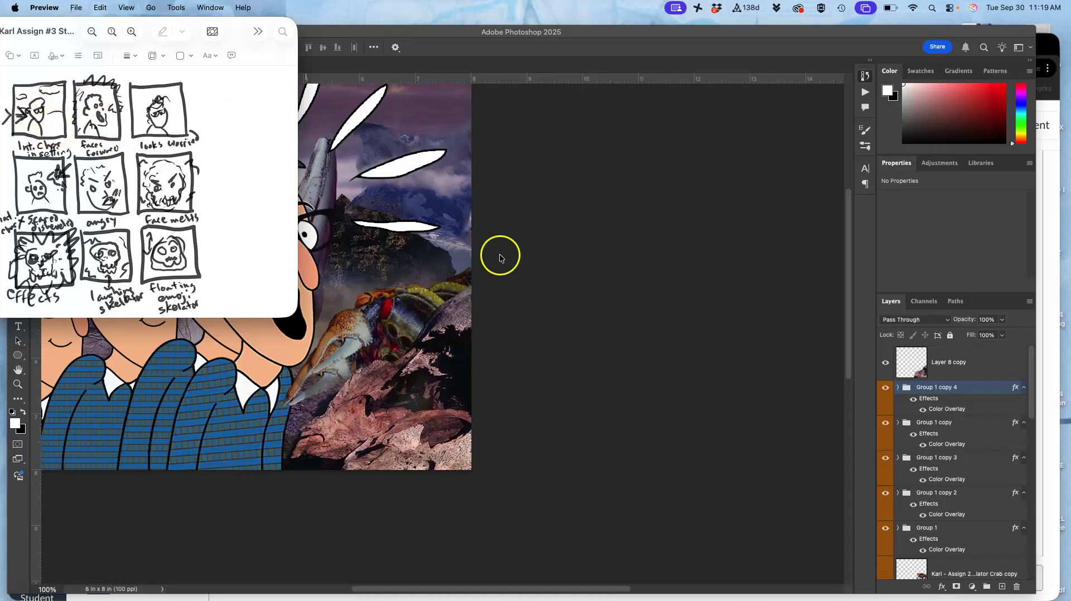
pyautogui.click(582, 264)
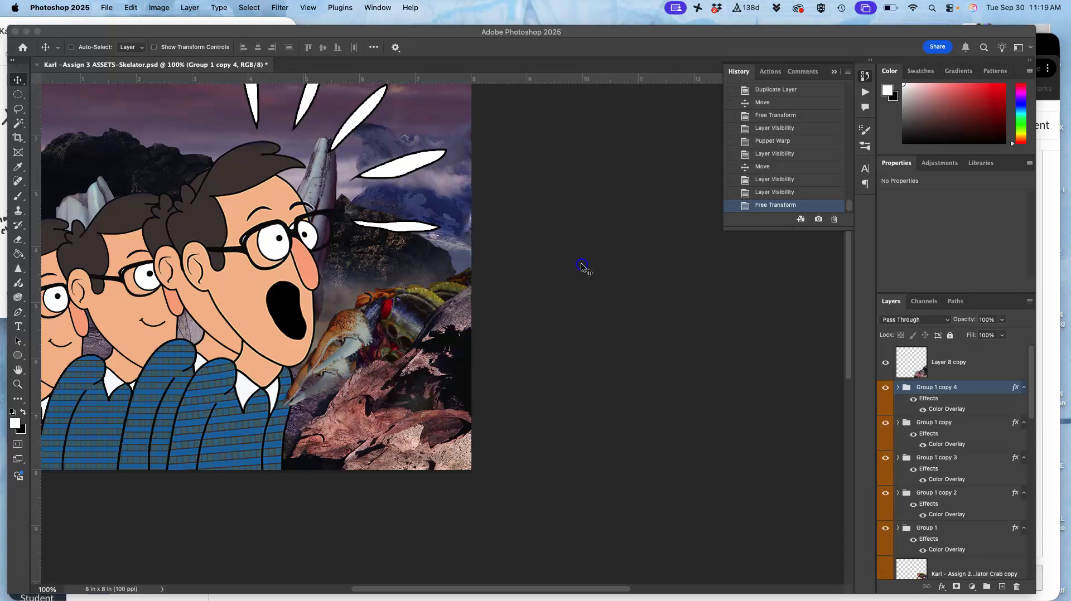
# Hide all five crab groups, from Group 1 copy 4 through Group 1
pyautogui.click(886, 390)
pyautogui.click(885, 426)
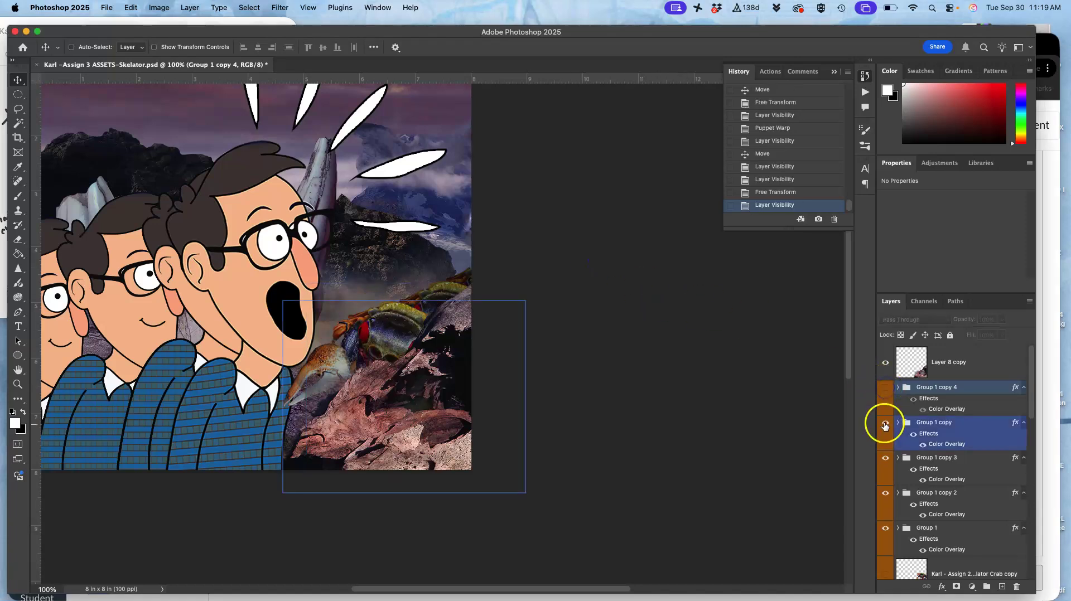
pyautogui.click(886, 457)
pyautogui.click(885, 493)
pyautogui.click(886, 529)
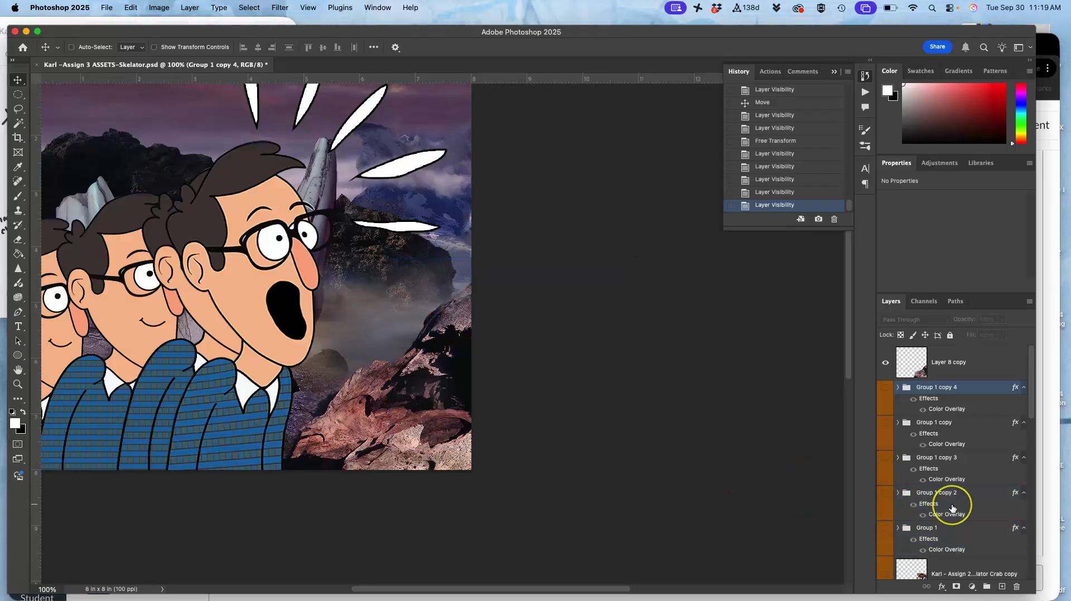
# Hide Layer 12 and the four full-figure self-portrait layers, and save the document
pyautogui.scroll(-5, 952, 507)
pyautogui.click(908, 489)
pyautogui.click(885, 471)
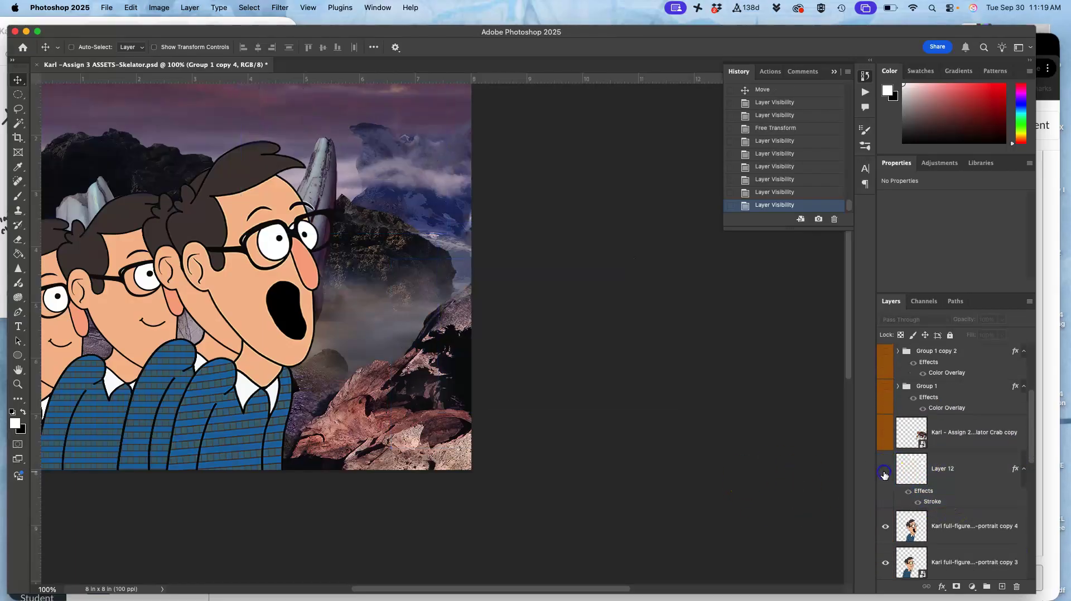
pyautogui.click(885, 526)
pyautogui.scroll(-3, 885, 526)
pyautogui.click(882, 469)
pyautogui.click(883, 467)
pyautogui.click(885, 496)
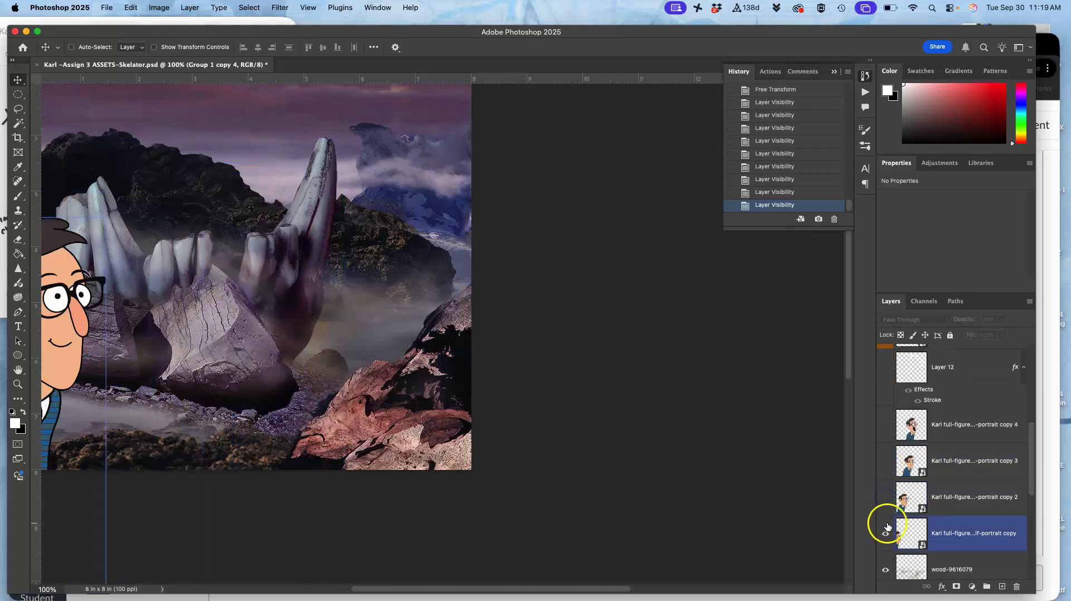
pyautogui.click(887, 526)
pyautogui.press('super+s')
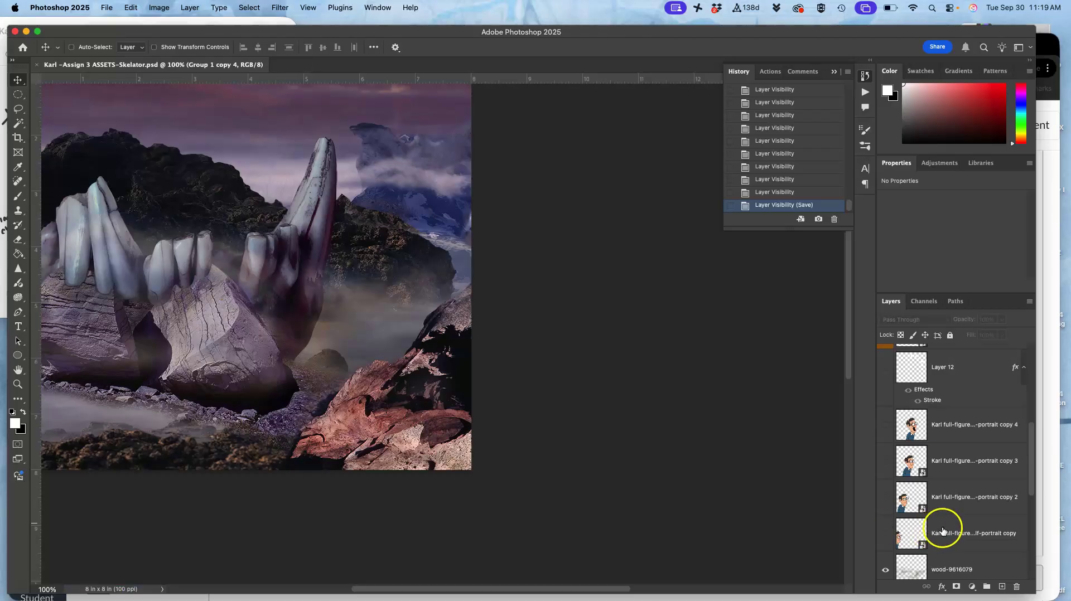
# Examine what Layer 7 copy, Layer 10 and Layer 5 each contribute to the background by toggling their visibility
pyautogui.scroll(-3, 943, 530)
pyautogui.click(942, 530)
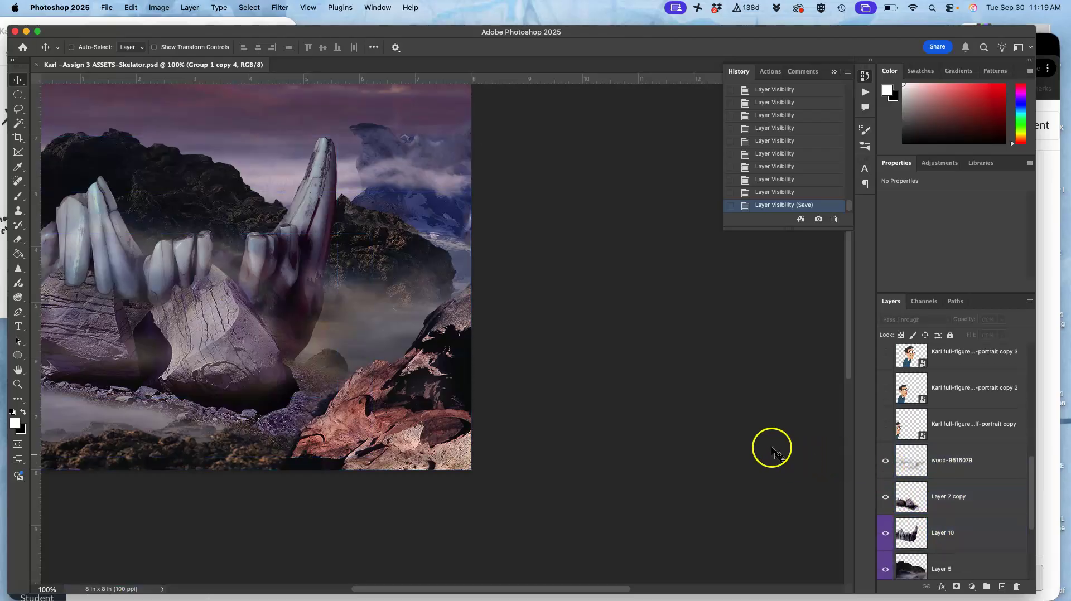
pyautogui.press('super+minus')
pyautogui.scroll(1, 775, 453)
pyautogui.hscroll(-1, 775, 452)
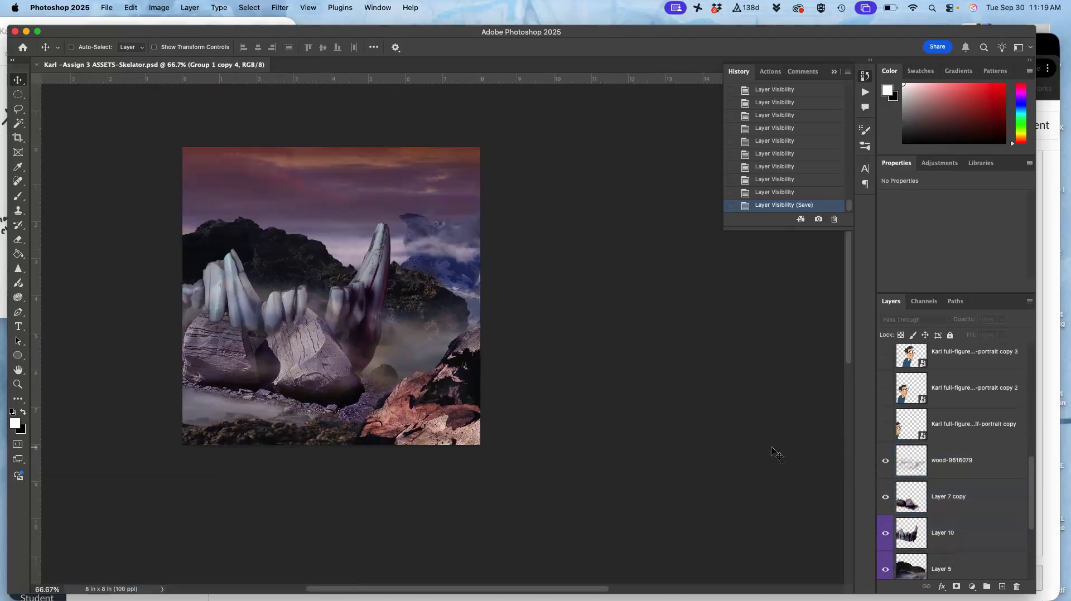
pyautogui.click(886, 506)
pyautogui.click(886, 507)
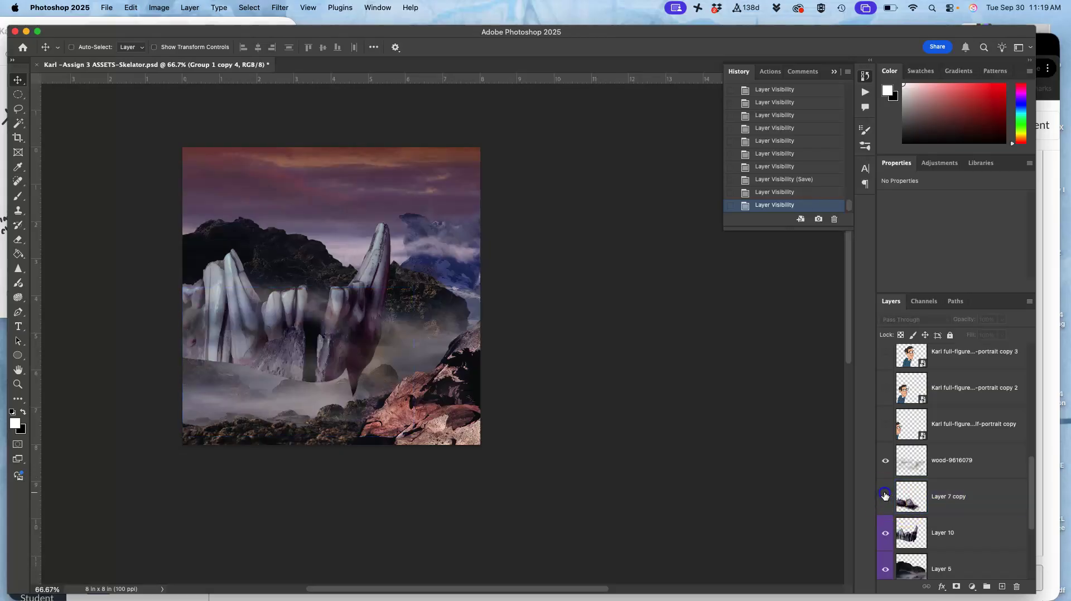
pyautogui.click(886, 531)
pyautogui.click(886, 532)
pyautogui.click(886, 533)
pyautogui.click(884, 568)
pyautogui.click(885, 568)
pyautogui.click(884, 568)
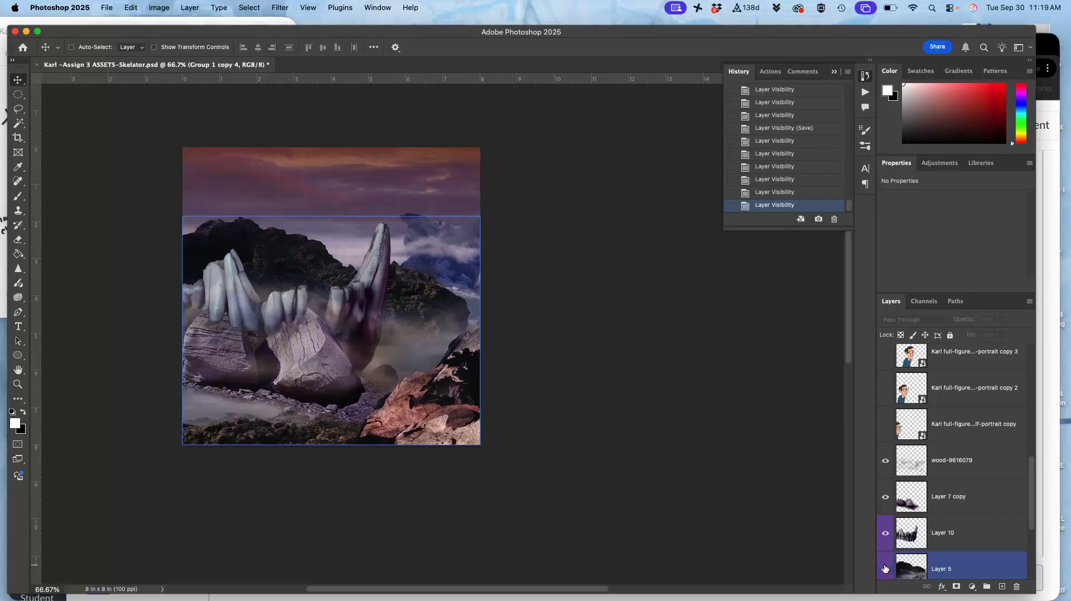
# Merge Layer 10 and Layer 7 copy into a single layer
pyautogui.click(898, 538)
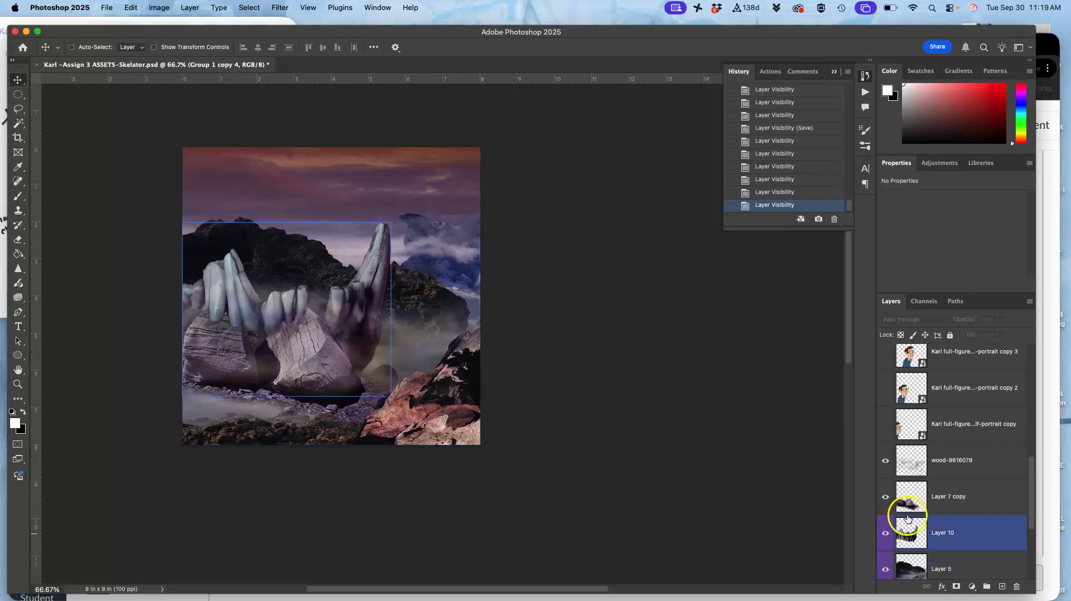
pyautogui.keyDown('shift'); pyautogui.click(942, 501); pyautogui.keyUp('shift')
pyautogui.press('super+e')
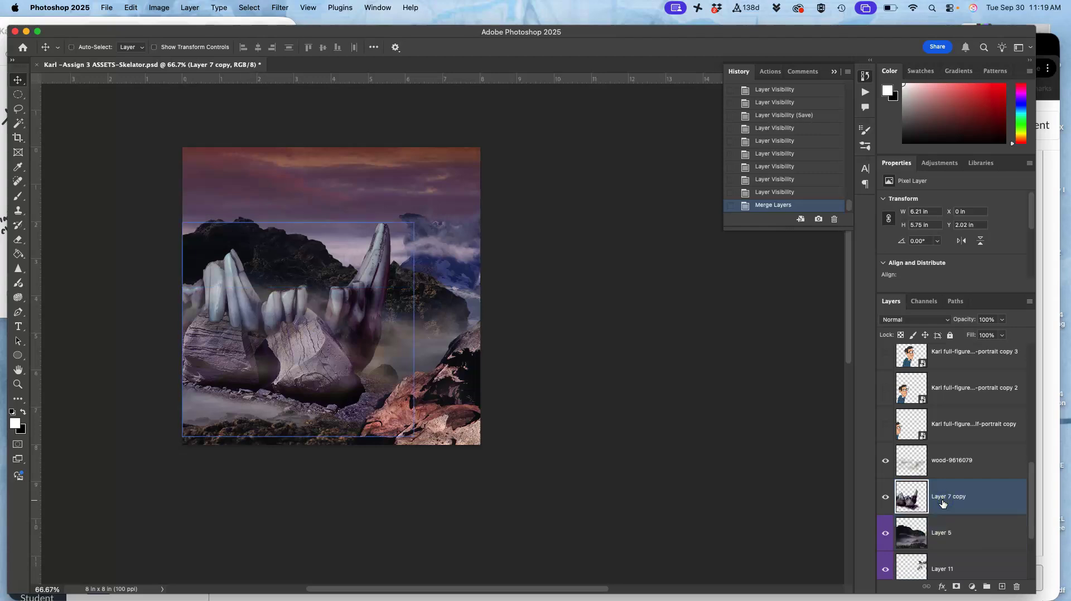
# Examine the dark rocky hills on Layer 5 by toggling the layer's visibility several times
pyautogui.scroll(-1, 948, 507)
pyautogui.click(886, 498)
pyautogui.click(886, 498)
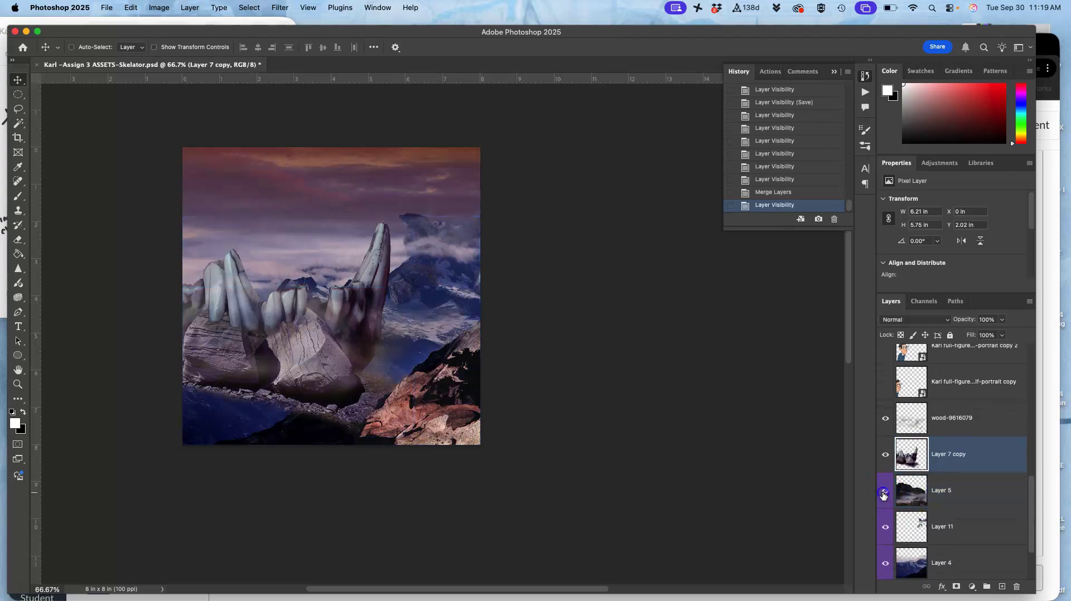
pyautogui.click(884, 497)
pyautogui.click(884, 496)
pyautogui.click(884, 496)
pyautogui.click(884, 496)
pyautogui.click(884, 496)
pyautogui.click(884, 496)
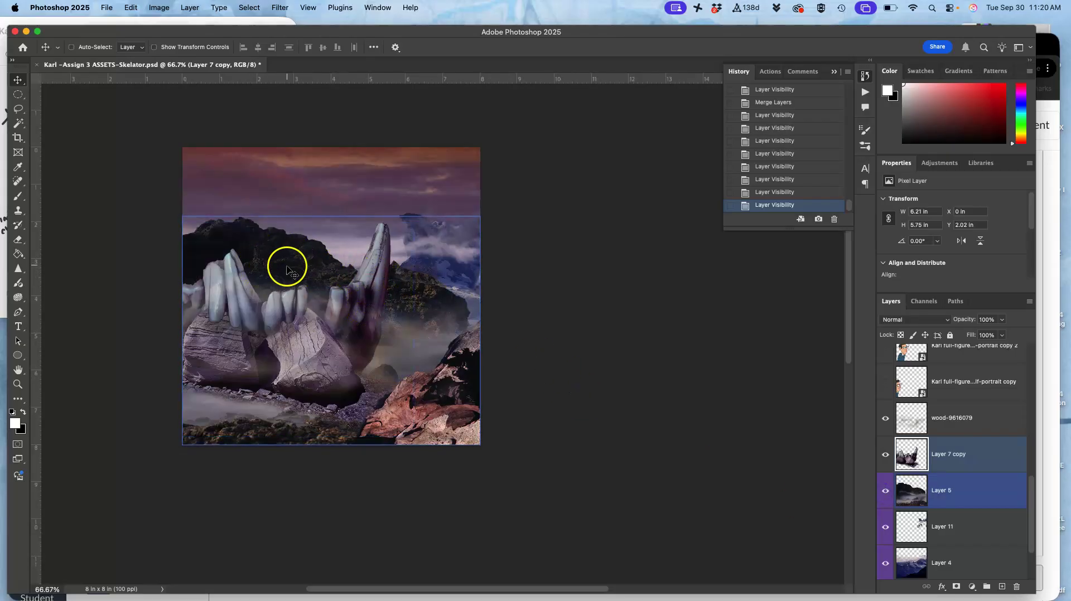
# Check Layer 11's content by toggling its visibility, and merge it with Layer 4
pyautogui.click(886, 526)
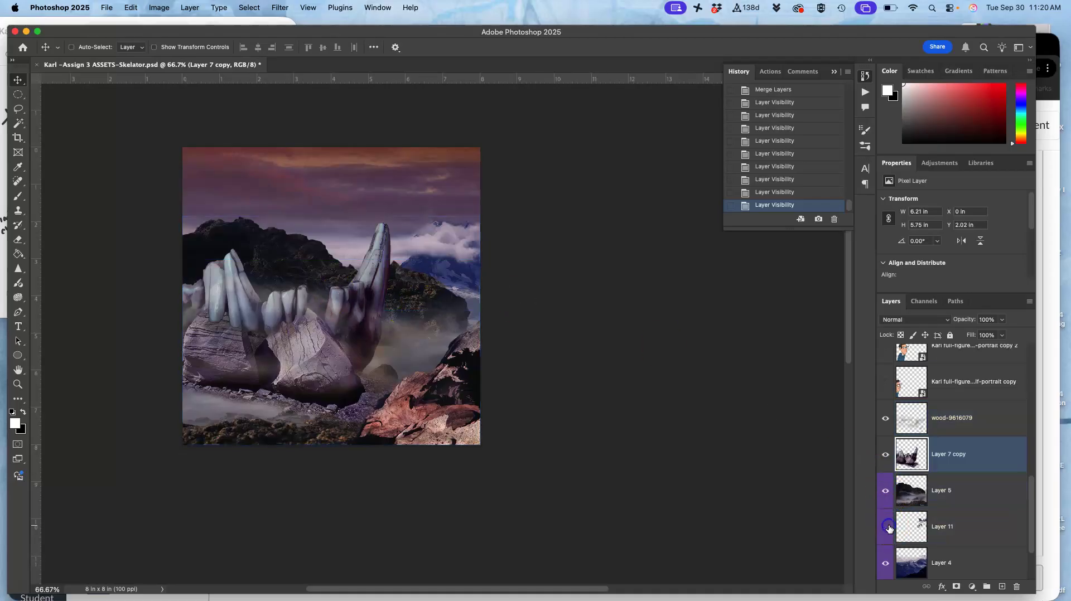
pyautogui.click(938, 528)
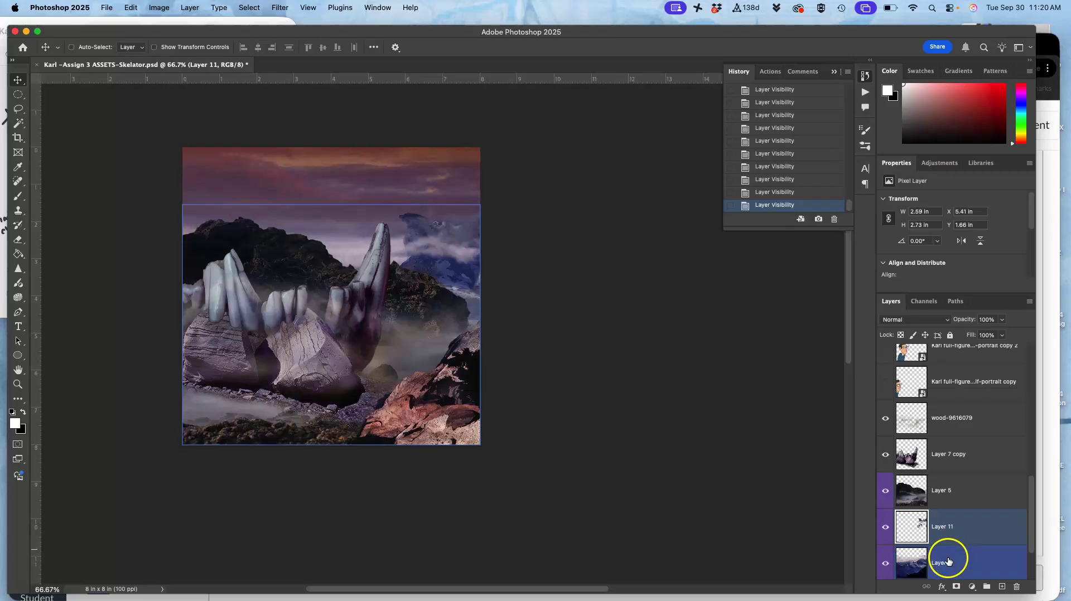
pyautogui.scroll(-2, 949, 563)
pyautogui.click(881, 500)
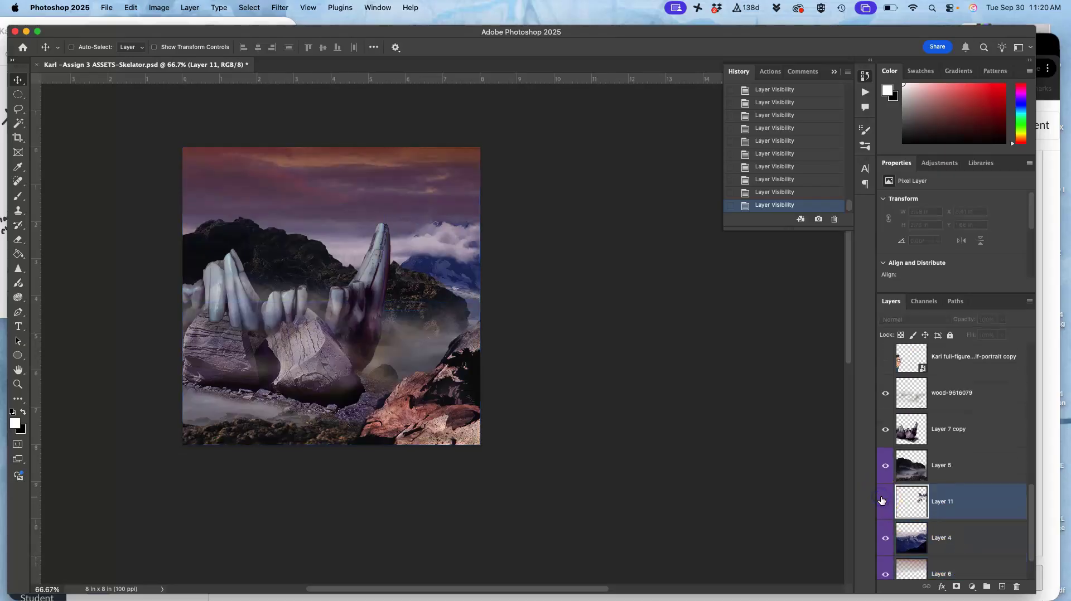
pyautogui.click(882, 500)
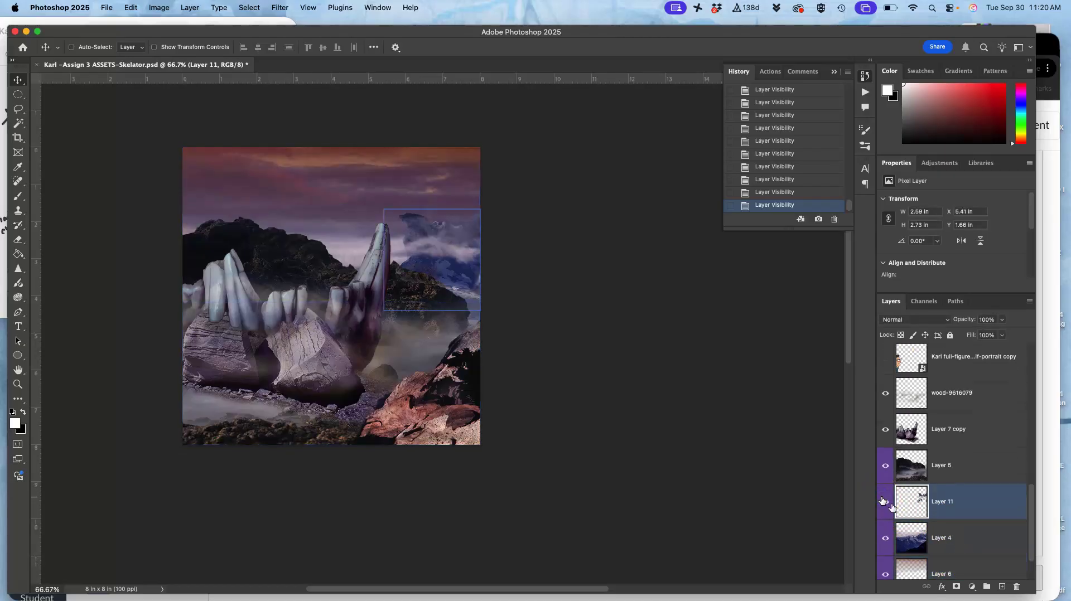
pyautogui.keyDown('shift'); pyautogui.click(939, 545); pyautogui.keyUp('shift')
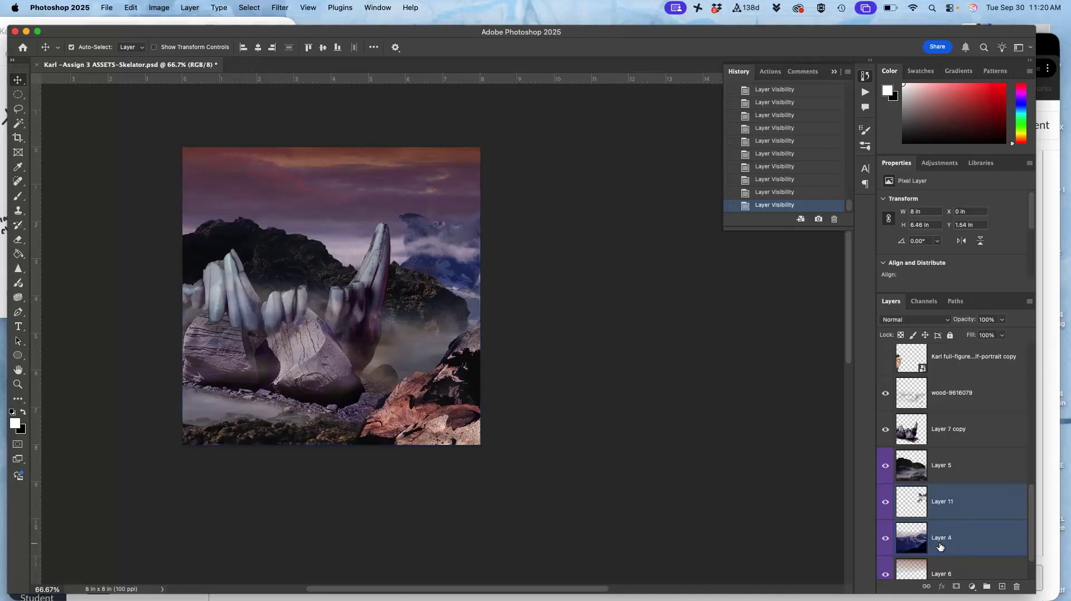
pyautogui.press('super+e')
# Examine the content of Layer 6, Layer 3 and wood-9616079 by toggling each layer's visibility
pyautogui.click(881, 538)
pyautogui.click(881, 538)
pyautogui.click(881, 538)
pyautogui.click(880, 537)
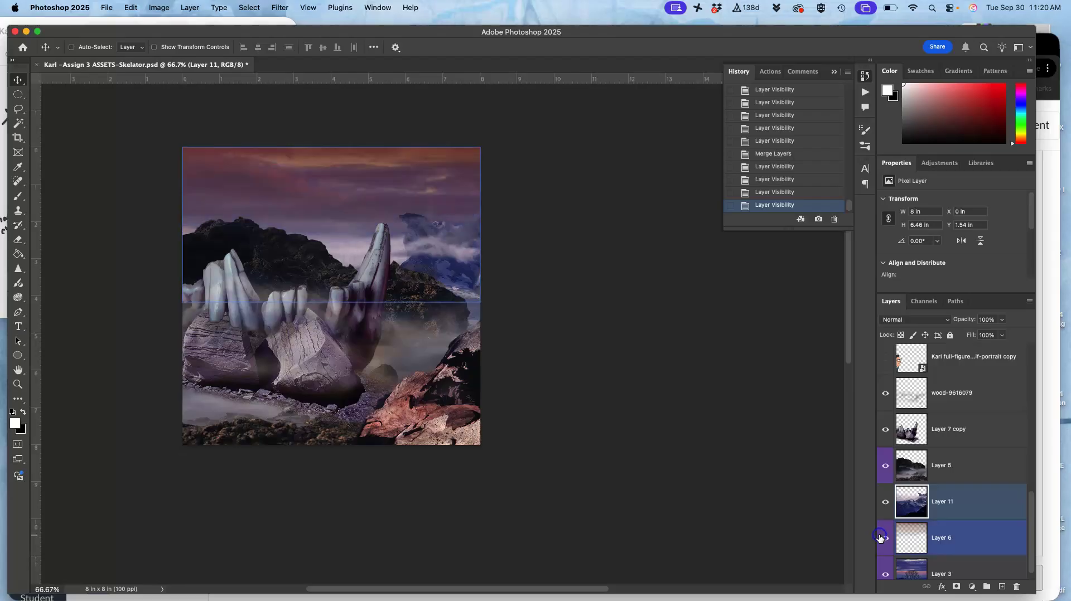
pyautogui.click(955, 514)
pyautogui.scroll(-1, 951, 510)
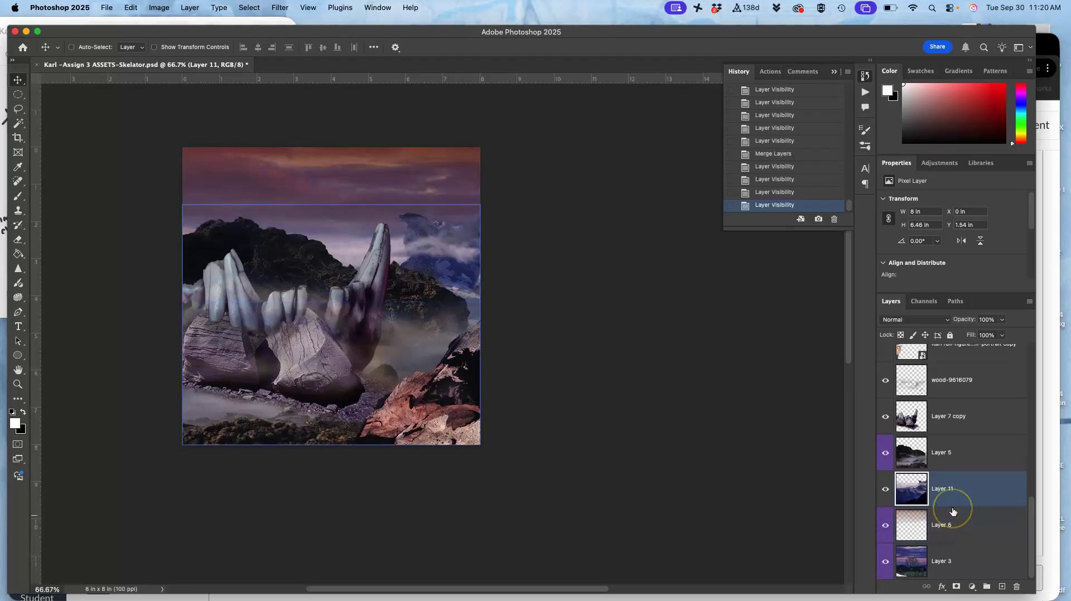
pyautogui.click(885, 562)
pyautogui.click(885, 562)
pyautogui.keyDown('super'); pyautogui.click(947, 558); pyautogui.keyUp('super')
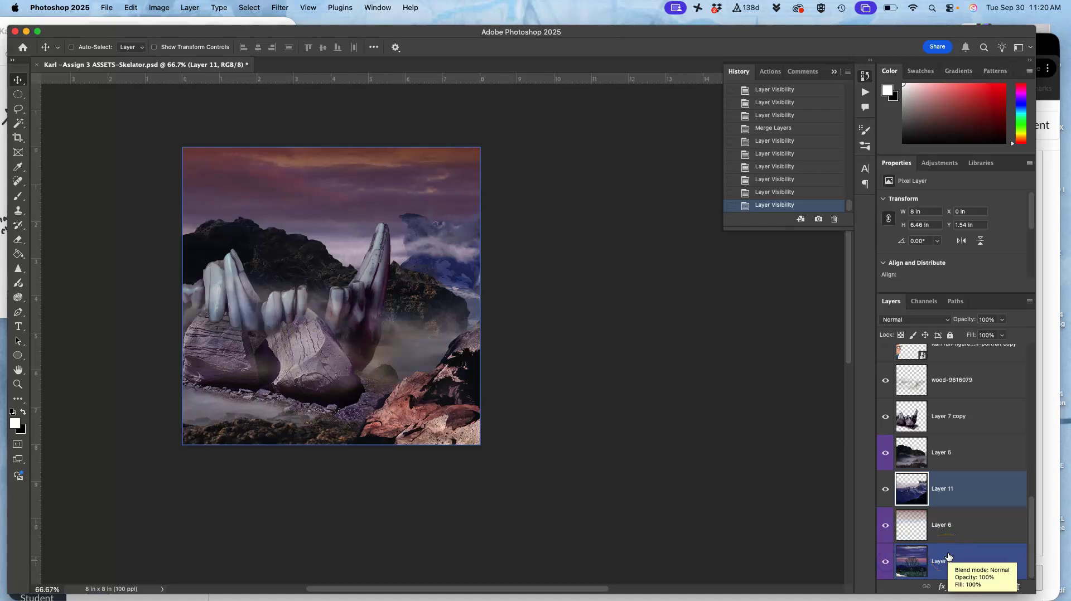
pyautogui.scroll(2, 951, 491)
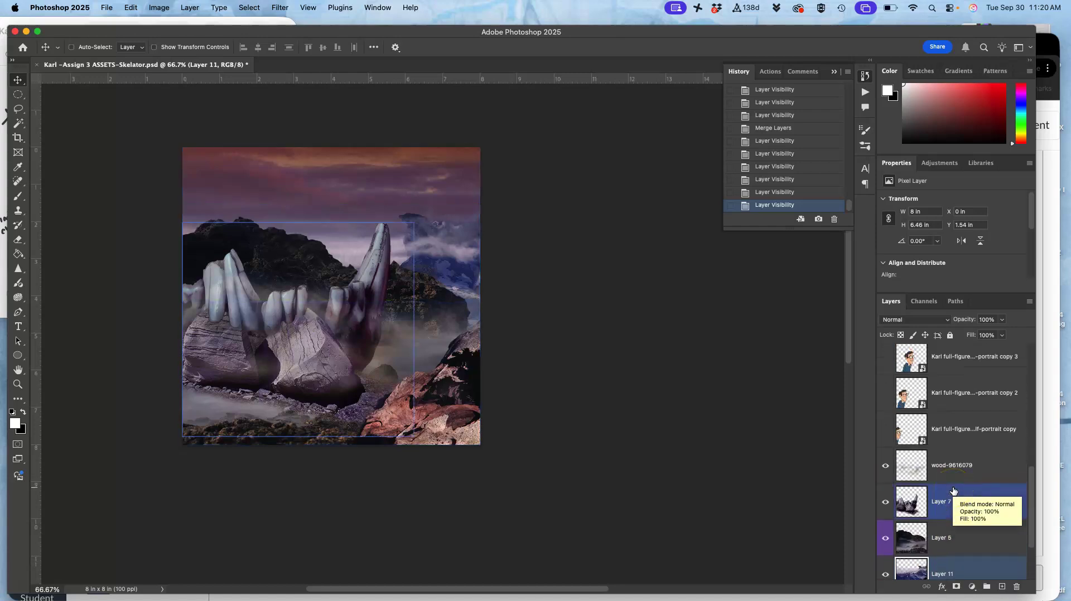
pyautogui.click(948, 464)
pyautogui.click(886, 469)
pyautogui.click(886, 470)
pyautogui.click(886, 470)
pyautogui.click(887, 470)
# Select the background layers from wood-9616079 down to Layer 3 and give them a violet color label
pyautogui.click(955, 472)
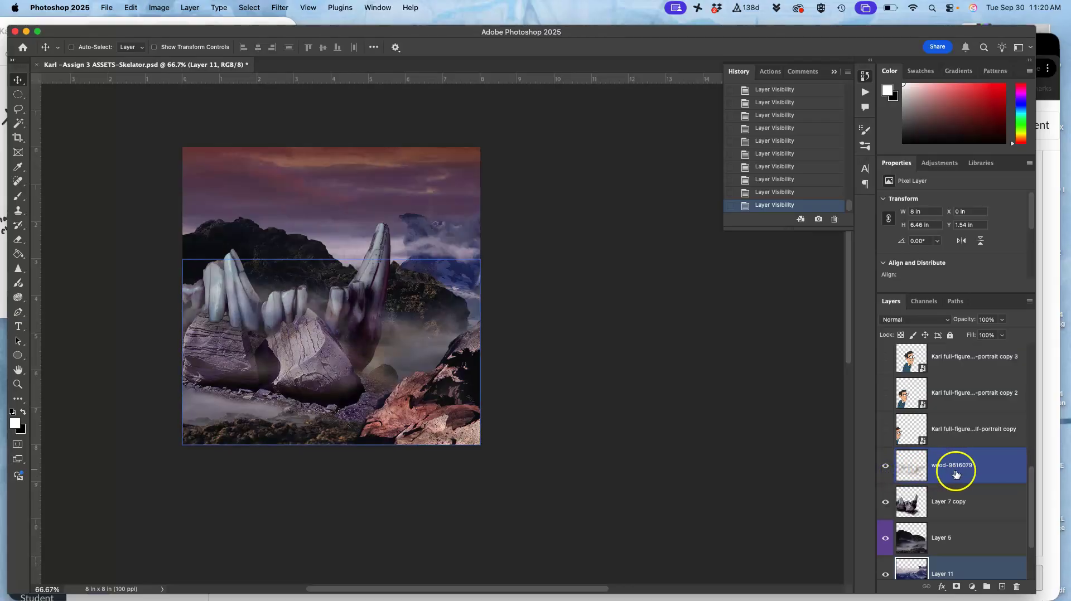
pyautogui.scroll(-3, 956, 478)
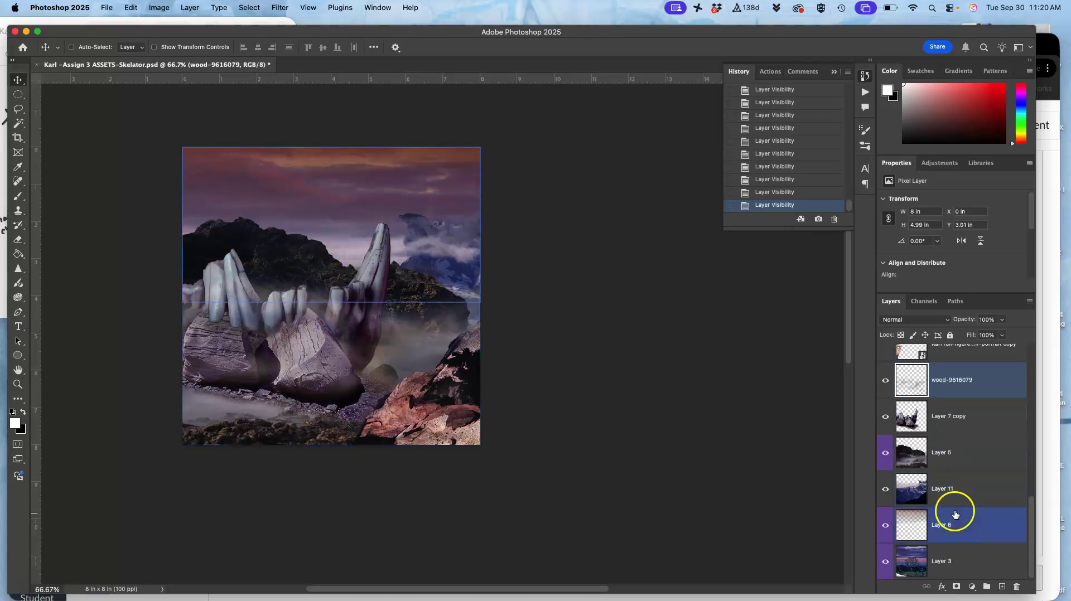
pyautogui.keyDown('super'); pyautogui.click(952, 552); pyautogui.keyUp('super')
pyautogui.keyDown('shift'); pyautogui.click(952, 552); pyautogui.keyUp('shift')
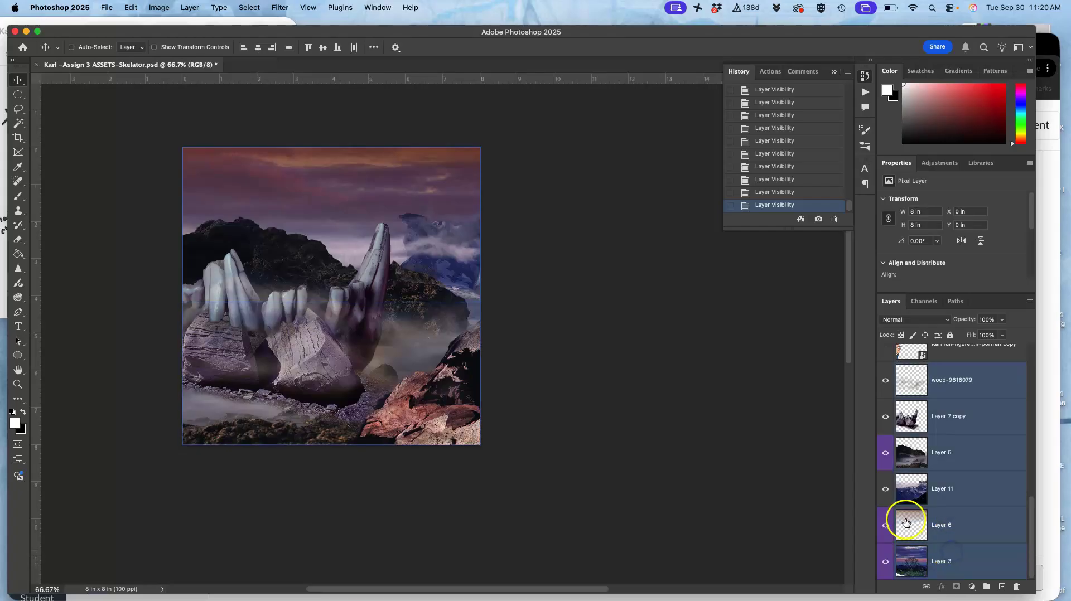
pyautogui.rightClick(888, 501)
pyautogui.click(906, 581)
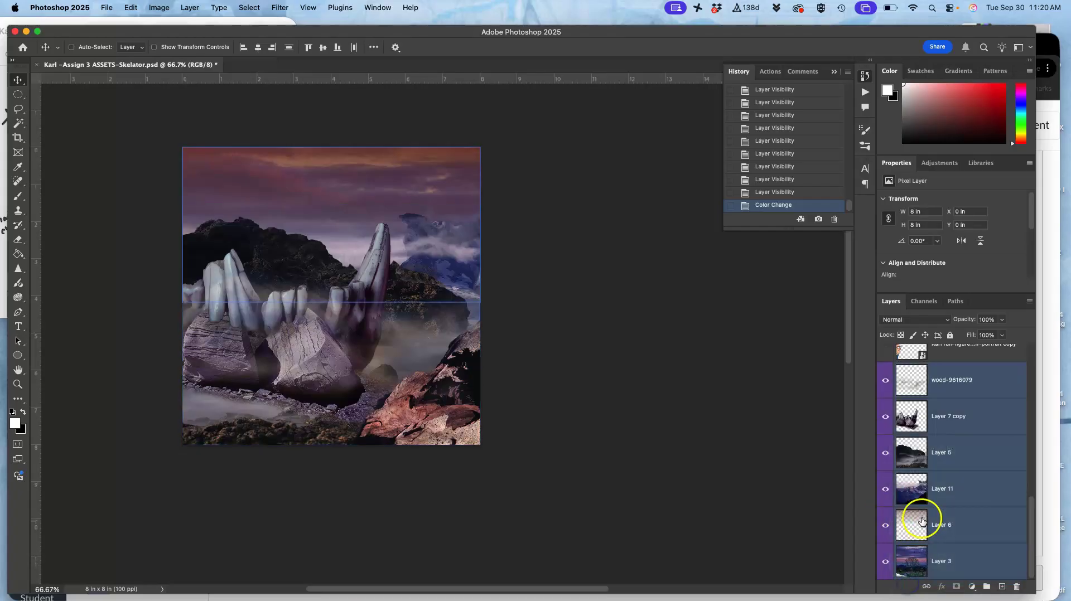
# Group the selected background layers, name the group Setting, and give it a violet color label
pyautogui.click(986, 587)
pyautogui.doubleClick(924, 573)
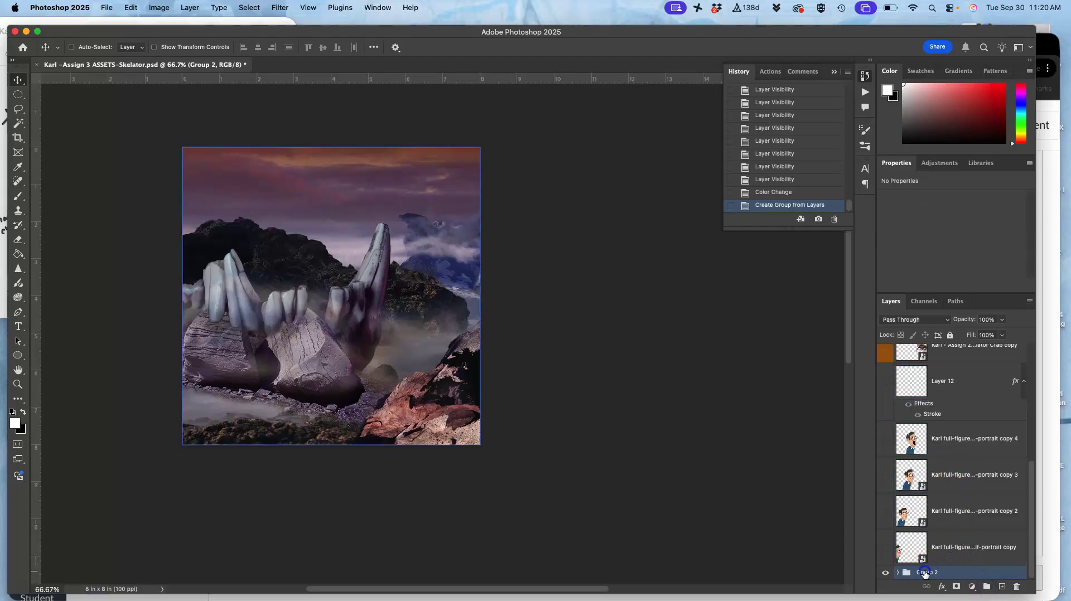
pyautogui.write('Setting')
pyautogui.press('Return')
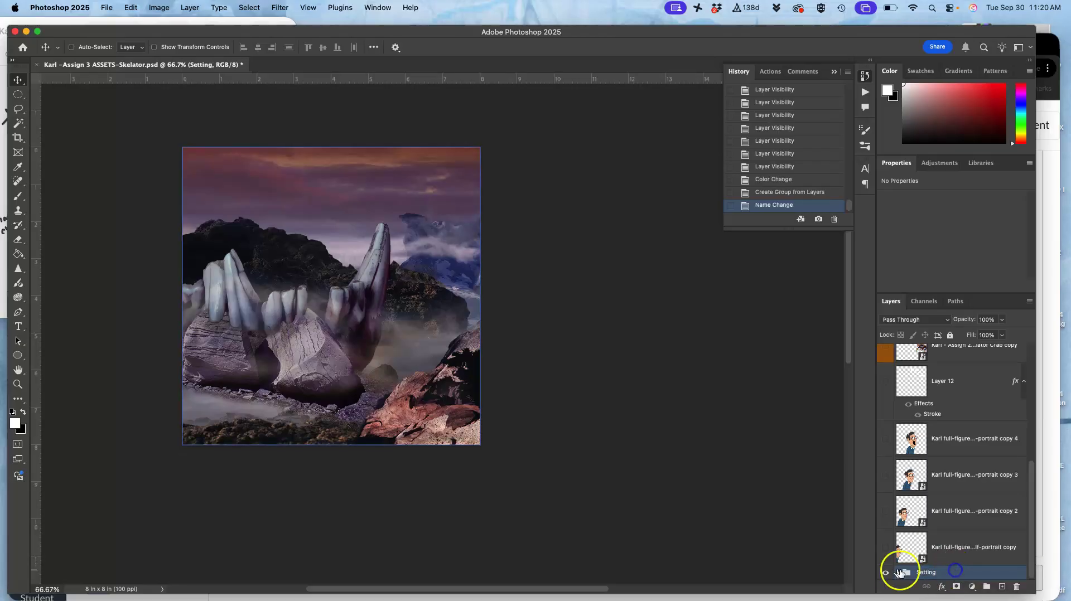
pyautogui.rightClick(881, 568)
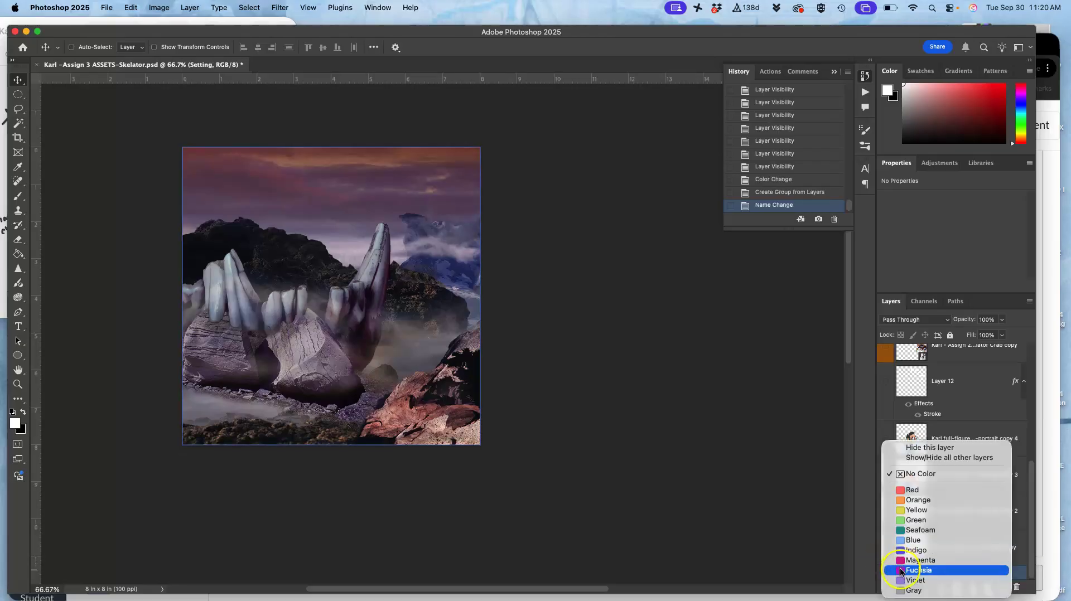
pyautogui.click(915, 580)
# Rename Layer 8 copy as ROCK PROP and give it a violet color label
pyautogui.scroll(10, 922, 479)
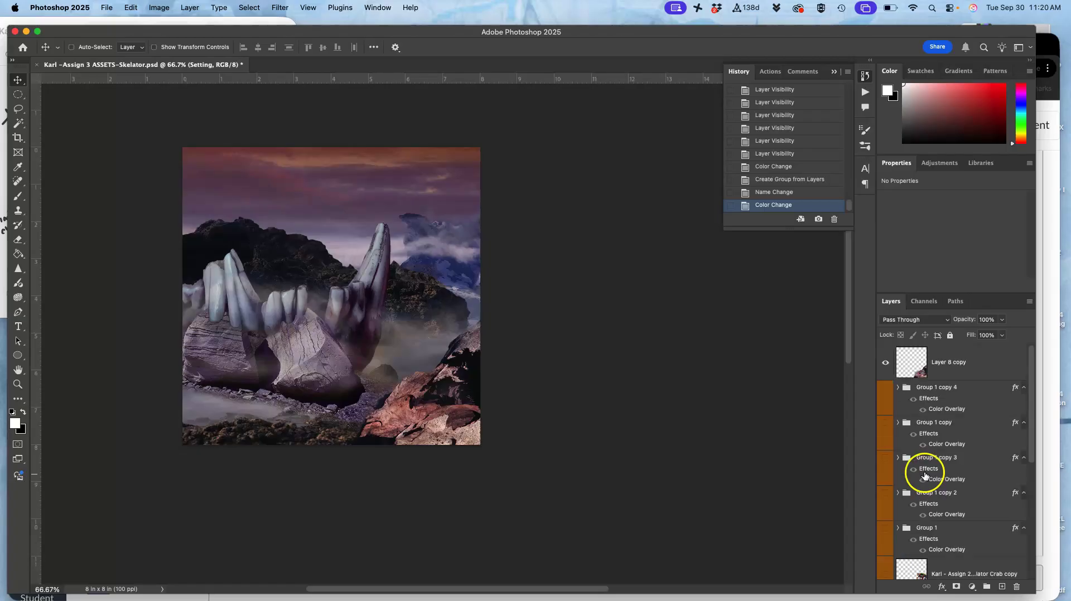
pyautogui.click(947, 360)
pyautogui.doubleClick(946, 360)
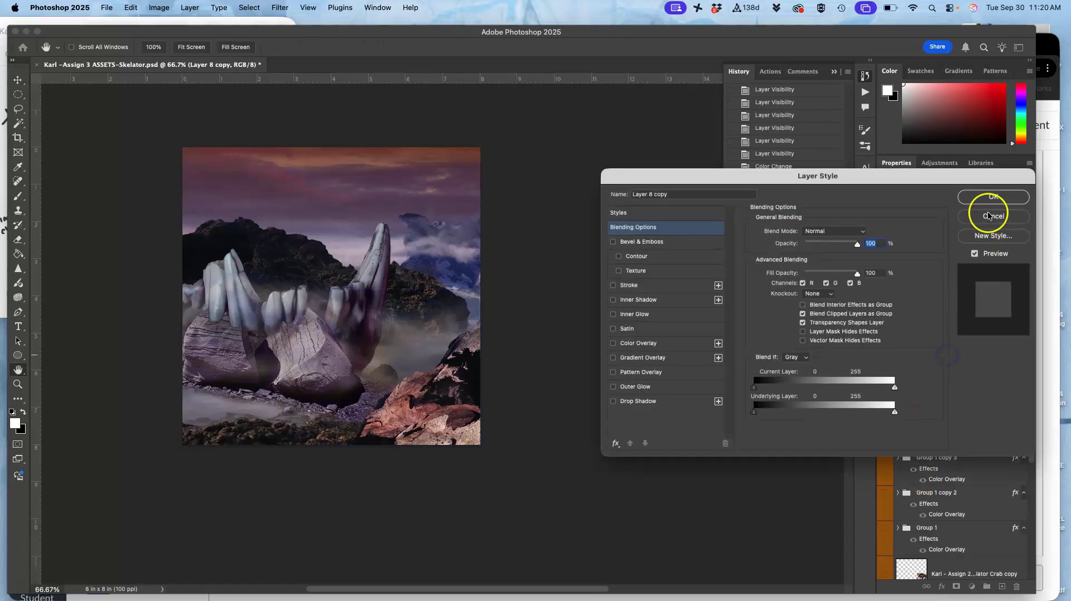
pyautogui.click(993, 197)
pyautogui.click(946, 362)
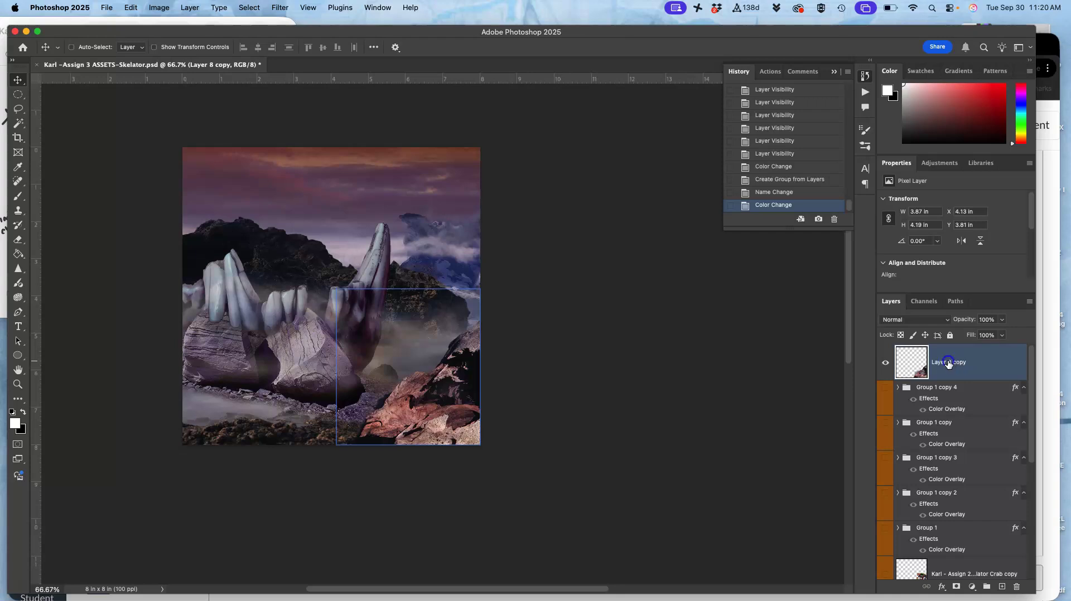
pyautogui.doubleClick(948, 363)
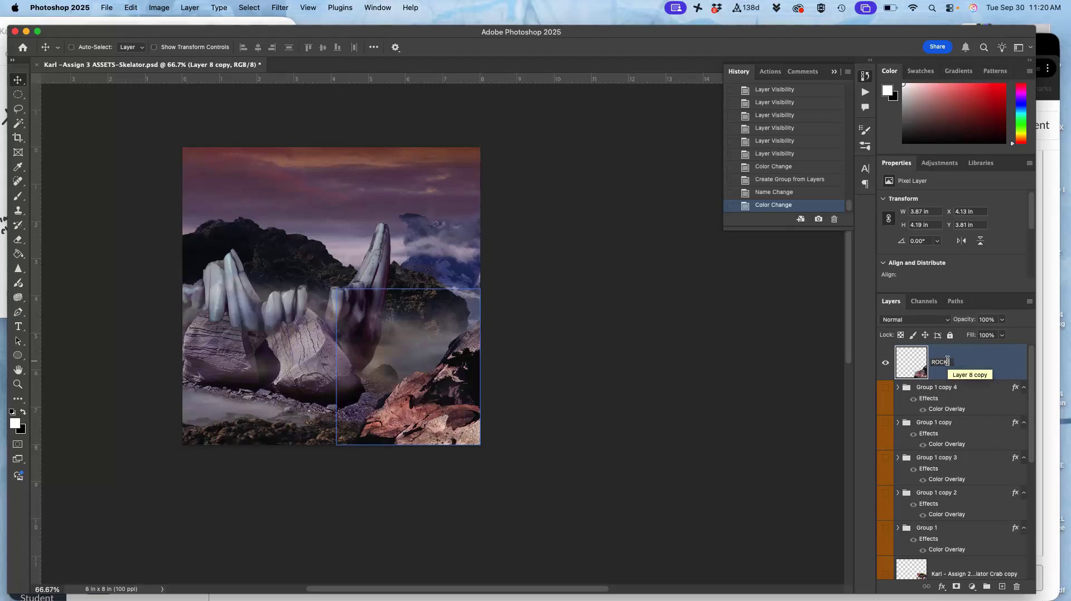
pyautogui.write('ROCK PROP')
pyautogui.press('Return')
pyautogui.rightClick(887, 359)
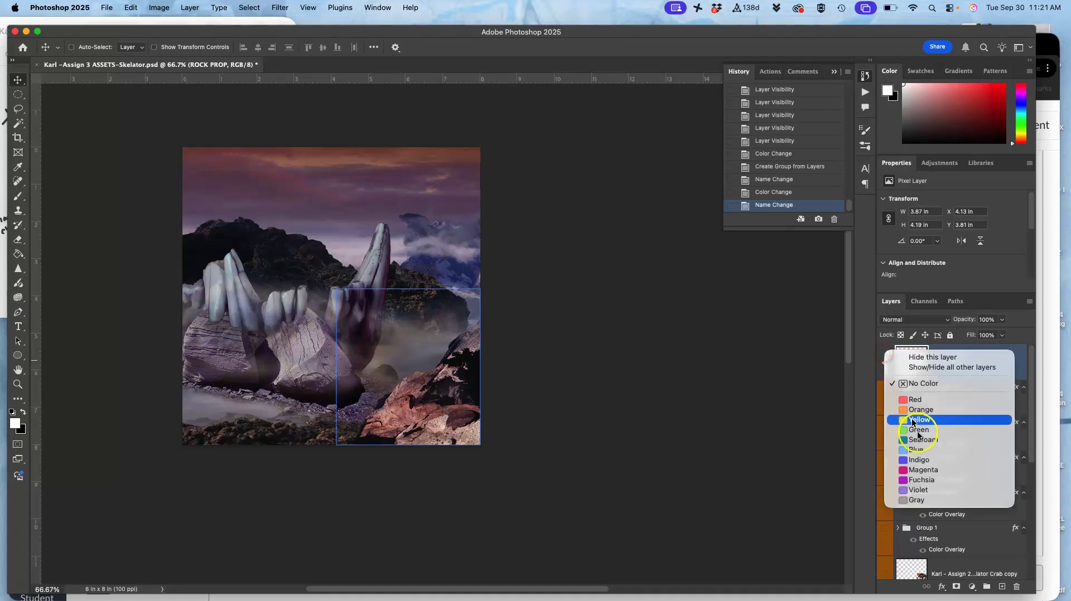
pyautogui.click(918, 490)
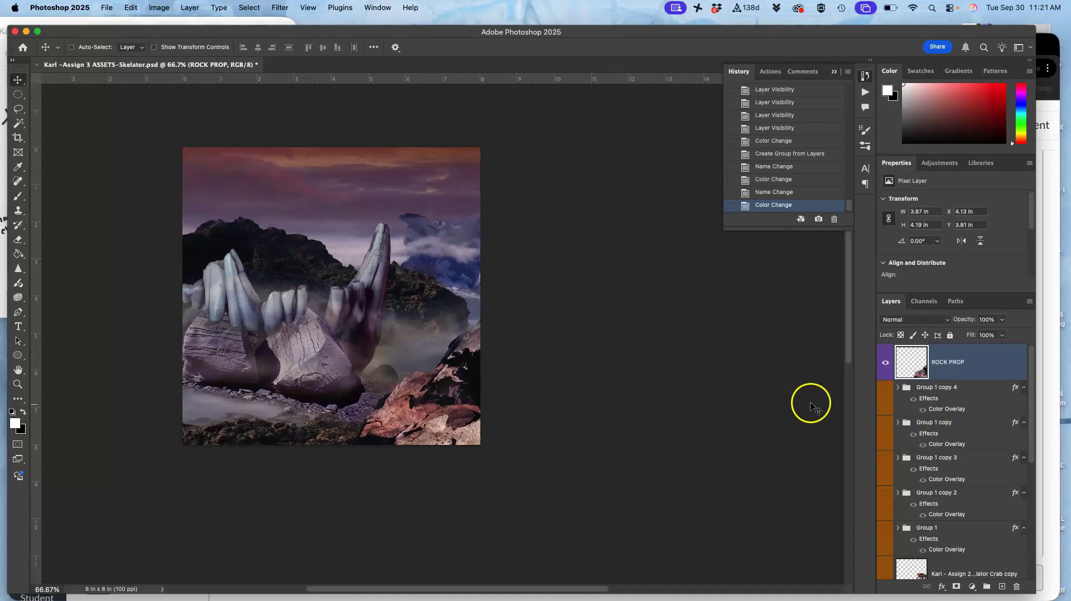
# Check the content of Layer 12 by toggling its visibility, and give the layer a red color label
pyautogui.scroll(-10, 923, 424)
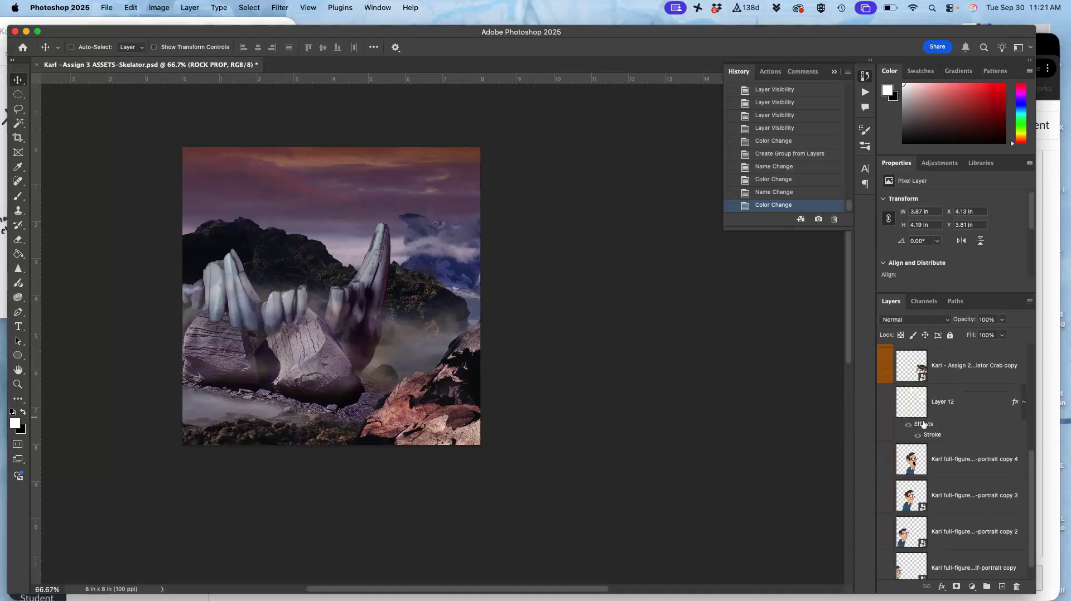
pyautogui.click(887, 396)
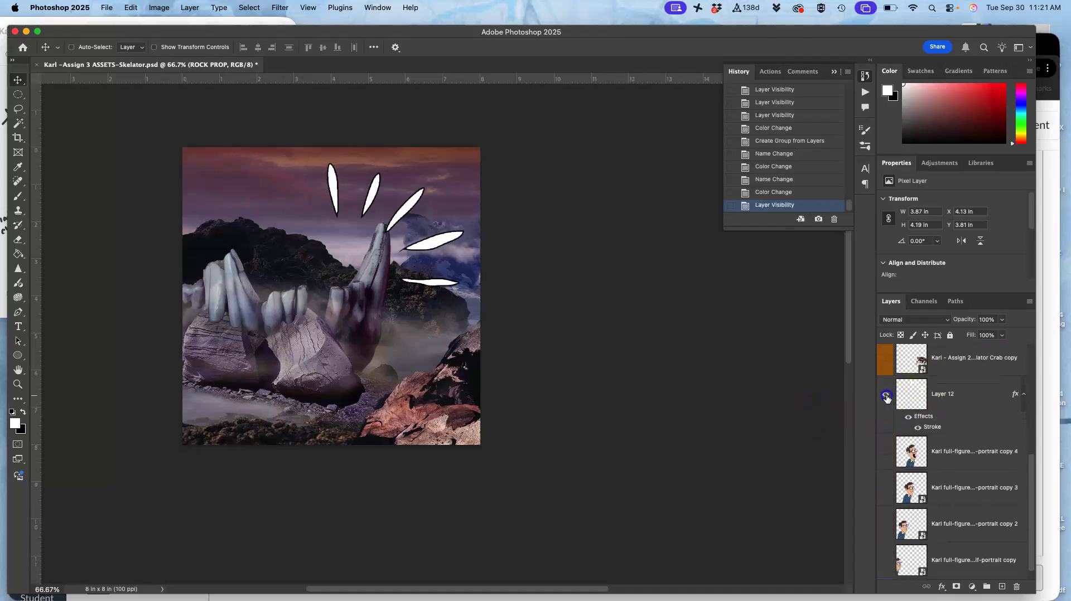
pyautogui.click(887, 397)
pyautogui.rightClick(888, 390)
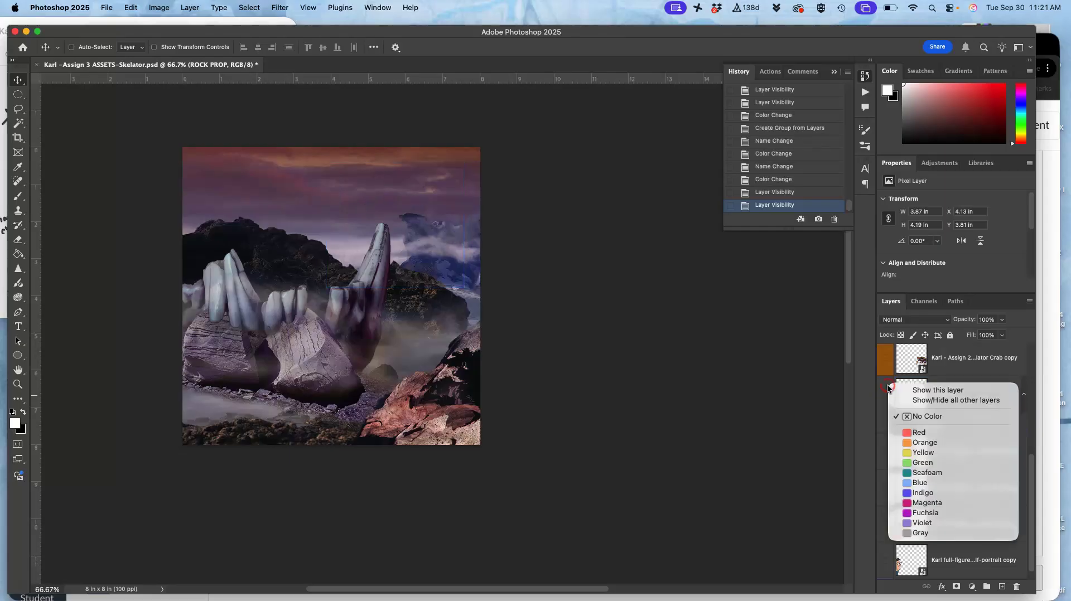
pyautogui.click(905, 433)
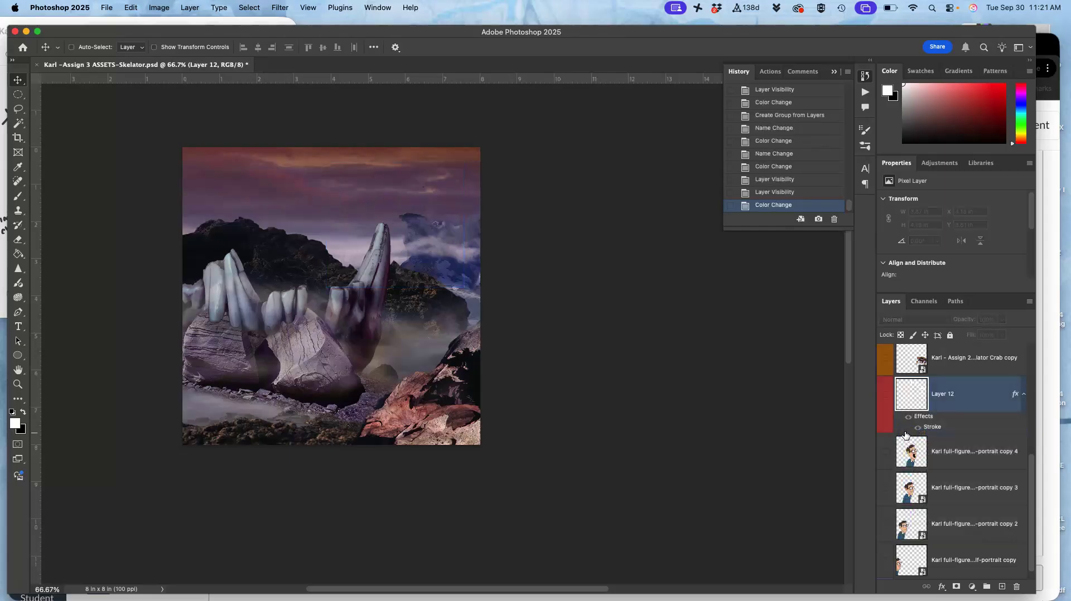
# Show the portrait copy 4 layer, select Layer 12 through the lowest self-portrait copy, and give them all a green color label
pyautogui.click(890, 443)
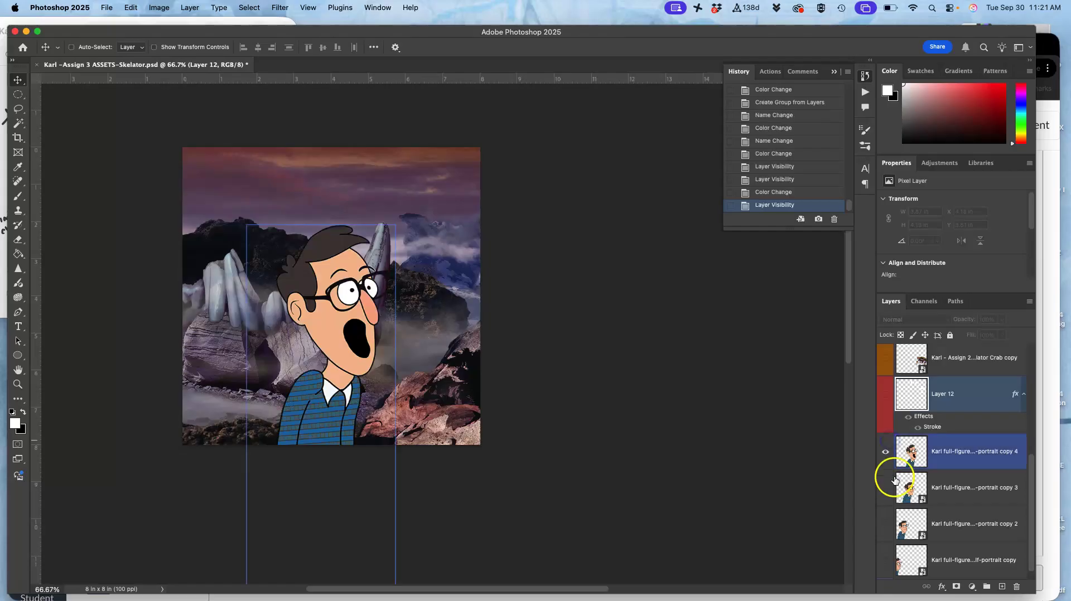
pyautogui.scroll(-1, 894, 479)
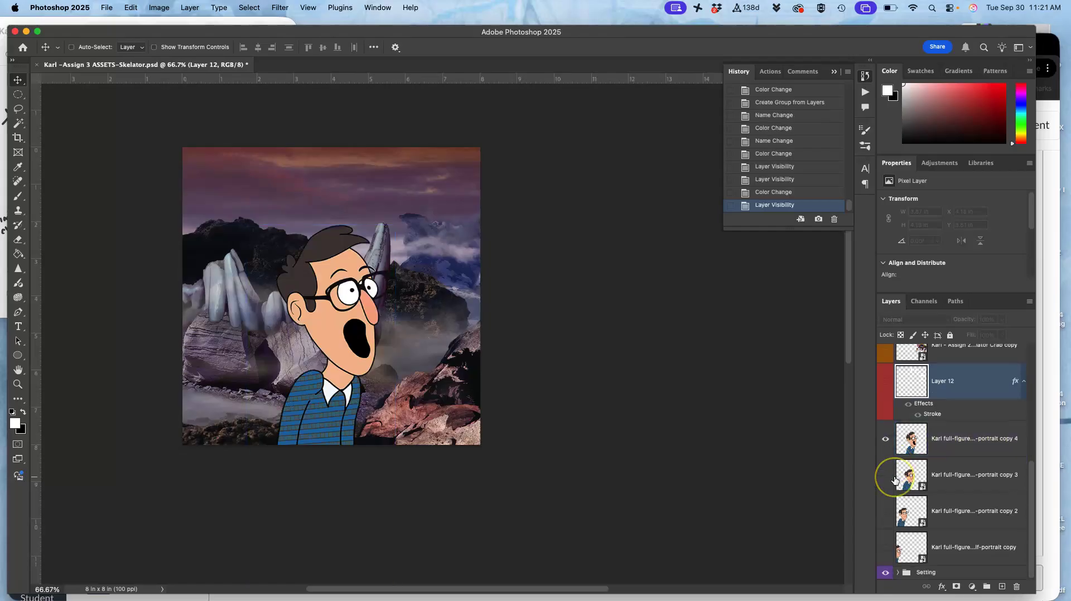
pyautogui.keyDown('shift'); pyautogui.click(932, 550); pyautogui.keyUp('shift')
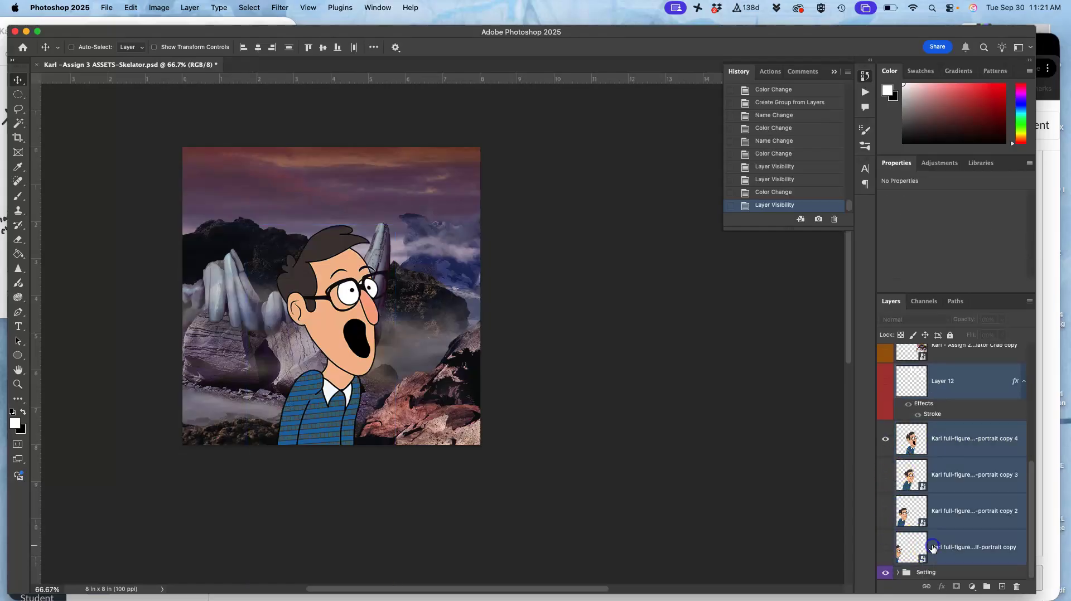
pyautogui.rightClick(890, 541)
pyautogui.click(909, 517)
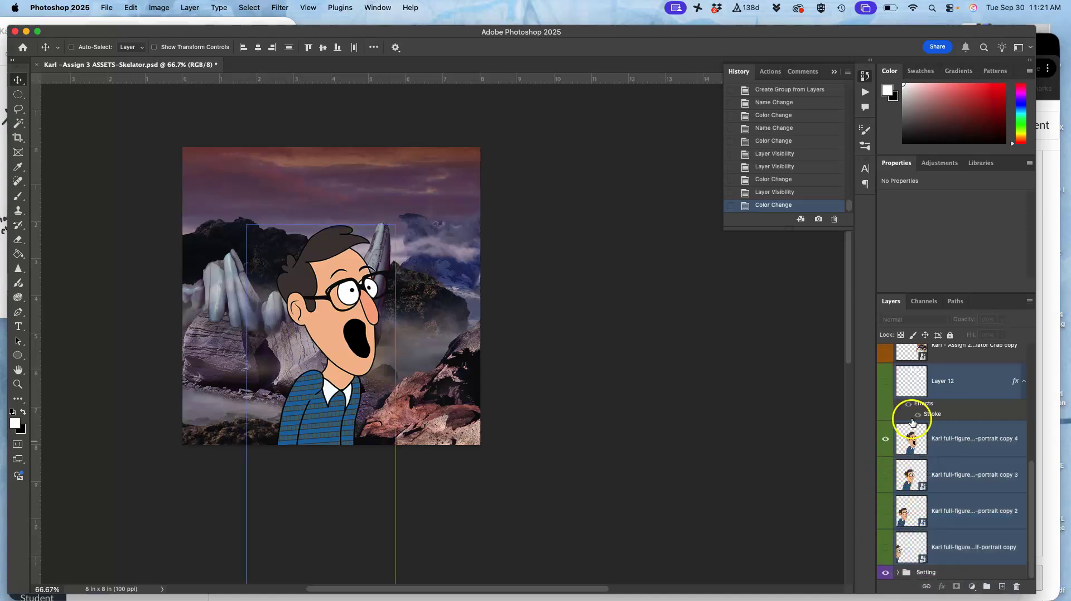
# Set Layer 12's color label back to red, and hide both Layer 12 and the portrait copy 4 layer
pyautogui.scroll(3, 913, 422)
pyautogui.scroll(-1, 913, 423)
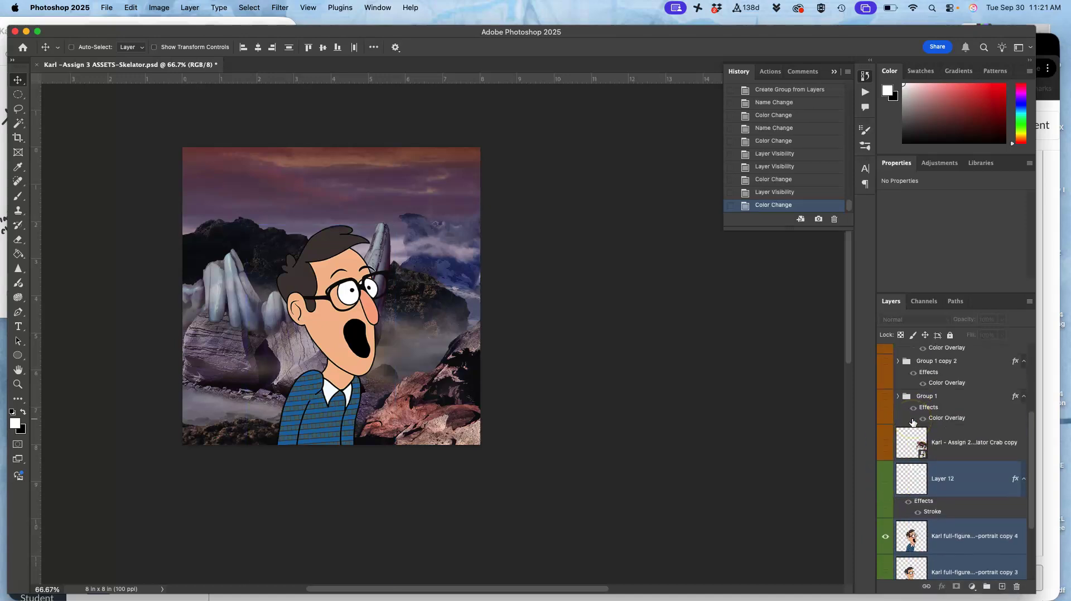
pyautogui.click(887, 485)
pyautogui.click(955, 488)
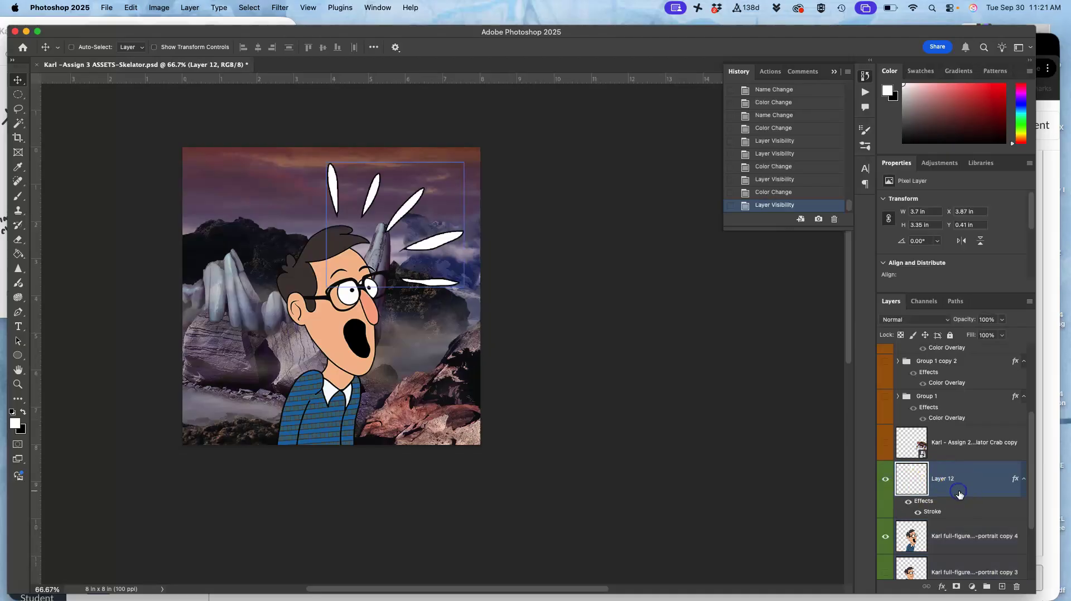
pyautogui.rightClick(879, 491)
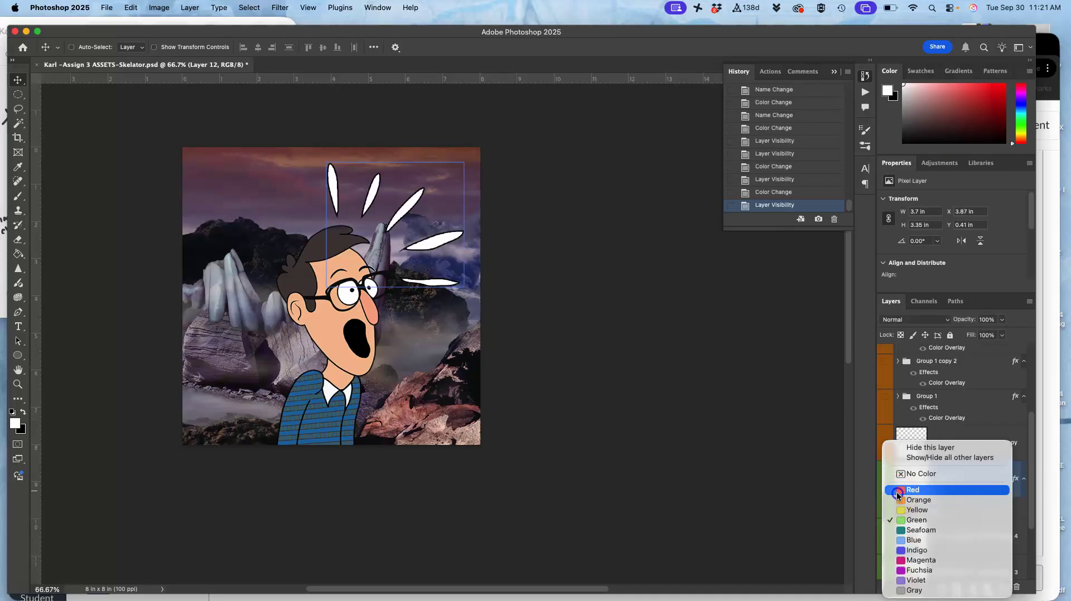
pyautogui.click(899, 492)
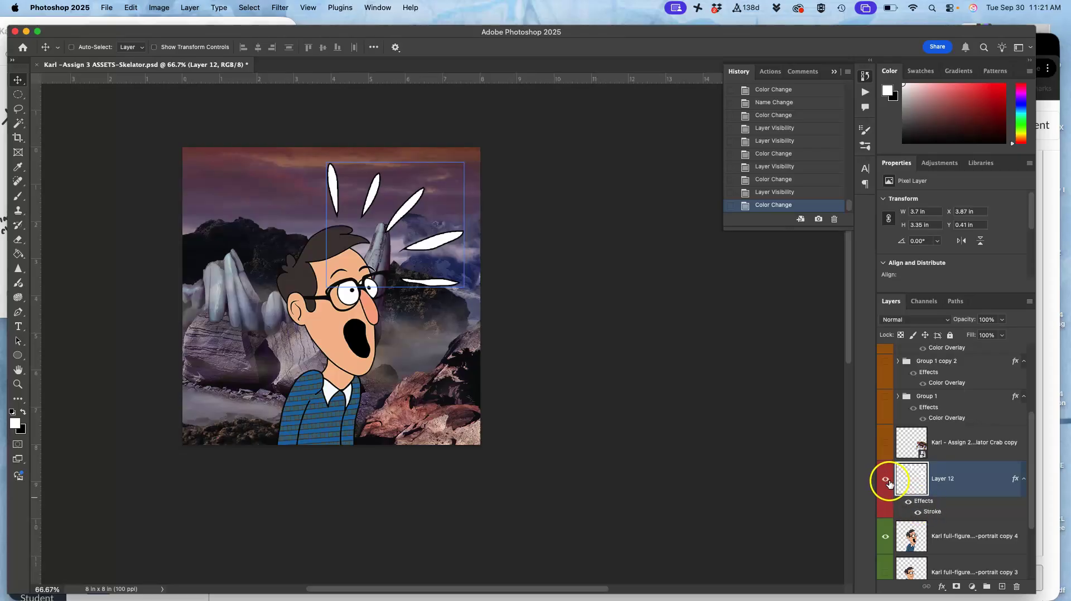
pyautogui.click(886, 481)
pyautogui.click(885, 537)
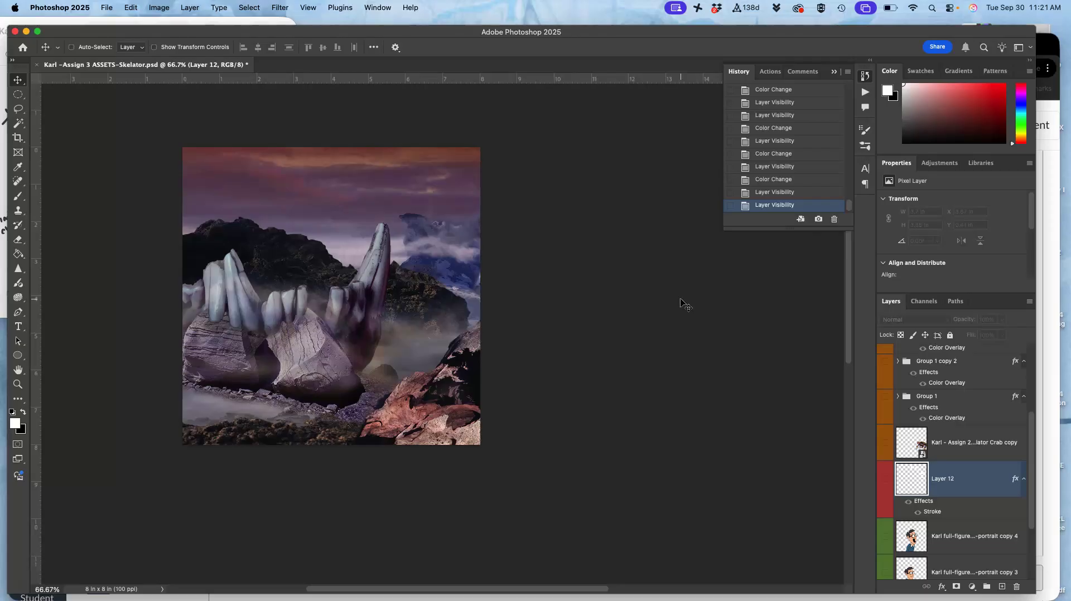
# Stamp all visible layers into a new merged layer directly above ROCK PROP, keeping the original layers
pyautogui.click(612, 241)
pyautogui.scroll(5, 971, 393)
pyautogui.click(969, 368)
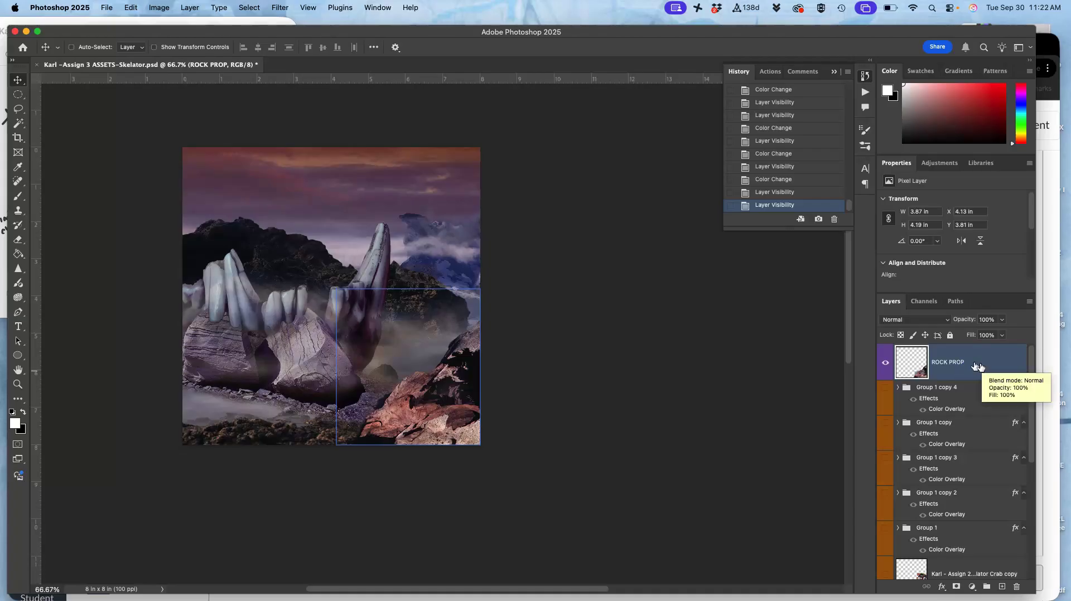
pyautogui.click(190, 7)
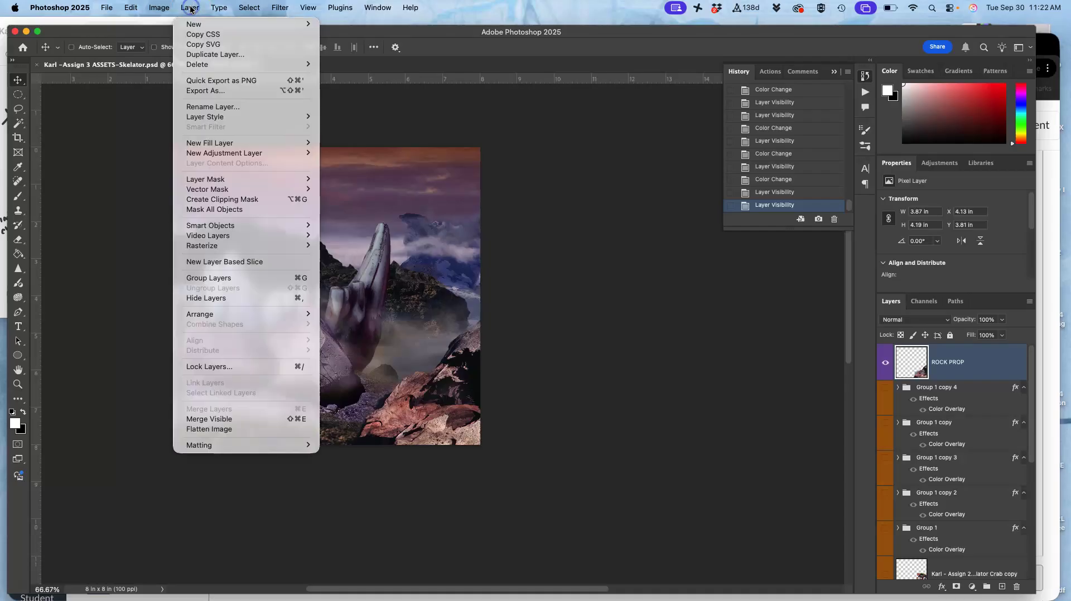
pyautogui.click(214, 146)
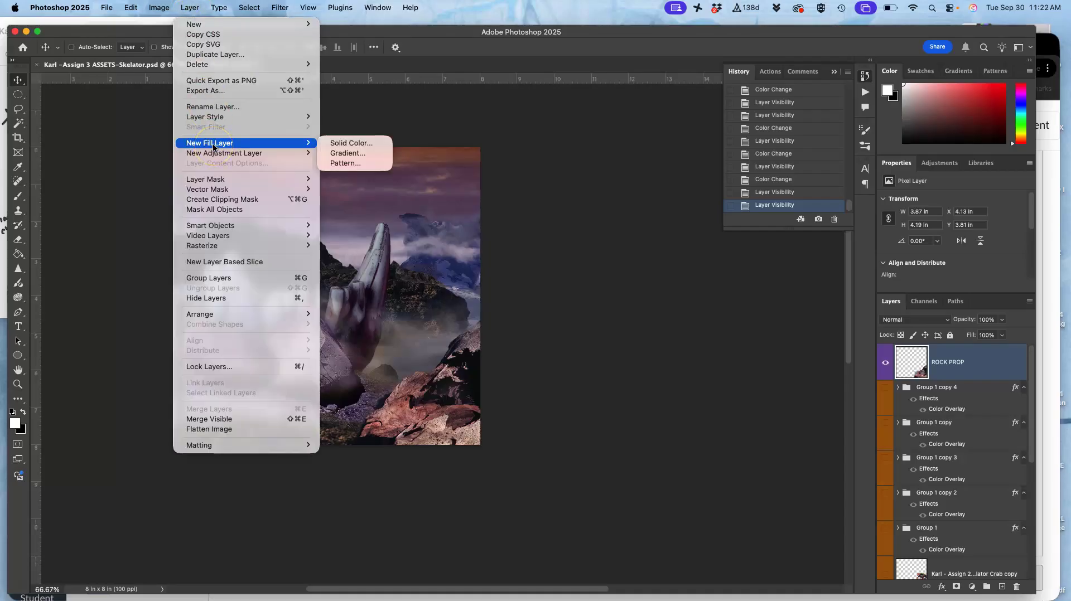
pyautogui.click(217, 421)
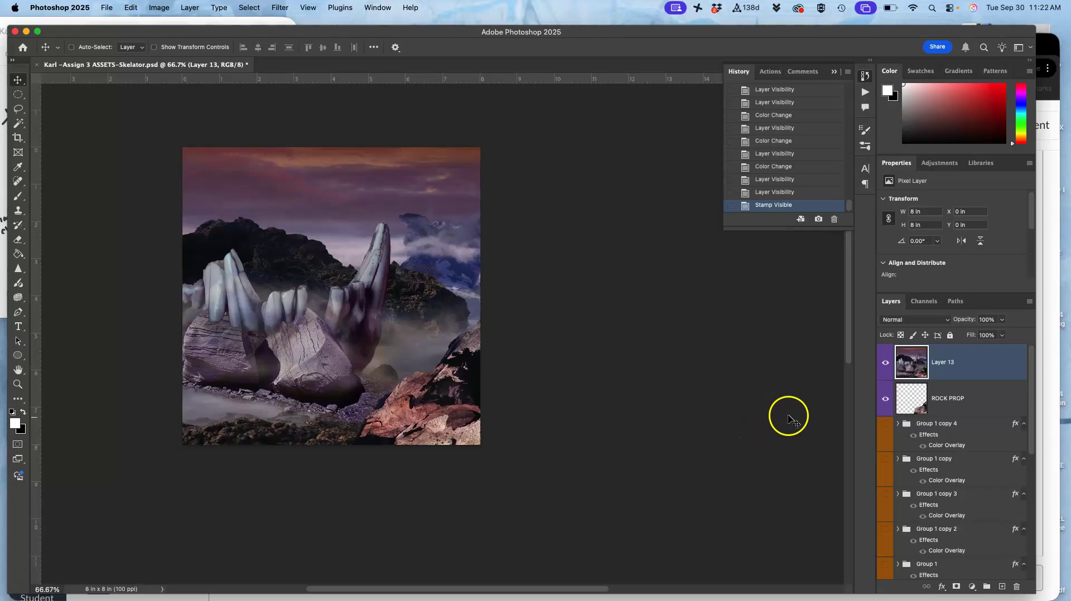
# Examine the stamped background in Layer 13 by toggling its visibility, and review the rest of the layer stack
pyautogui.keyDown('shift'); pyautogui.click(904, 395); pyautogui.keyUp('shift')
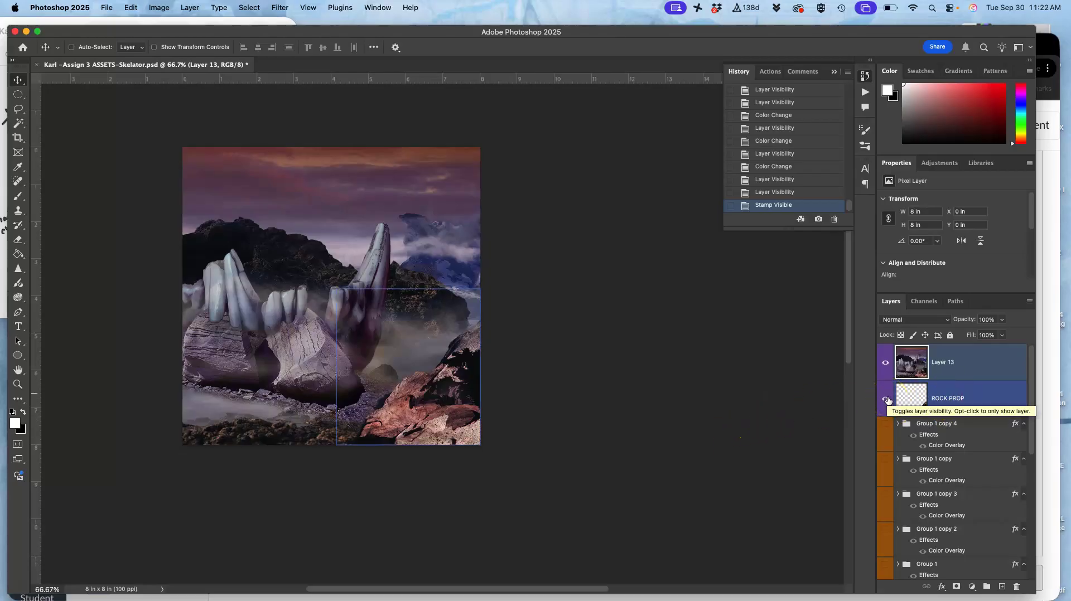
pyautogui.click(669, 279)
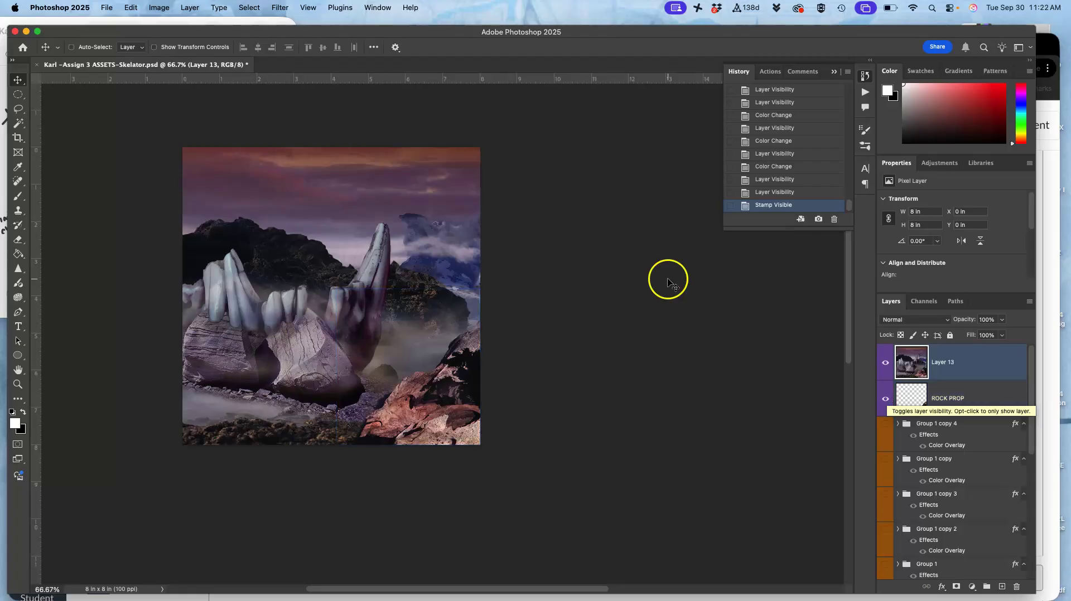
pyautogui.click(190, 7)
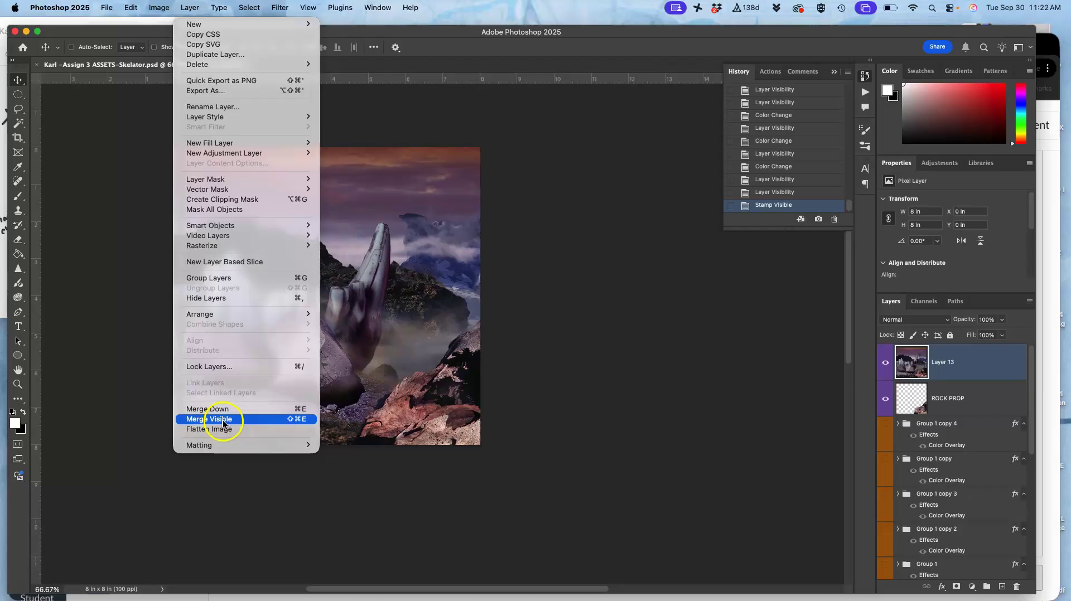
pyautogui.click(578, 366)
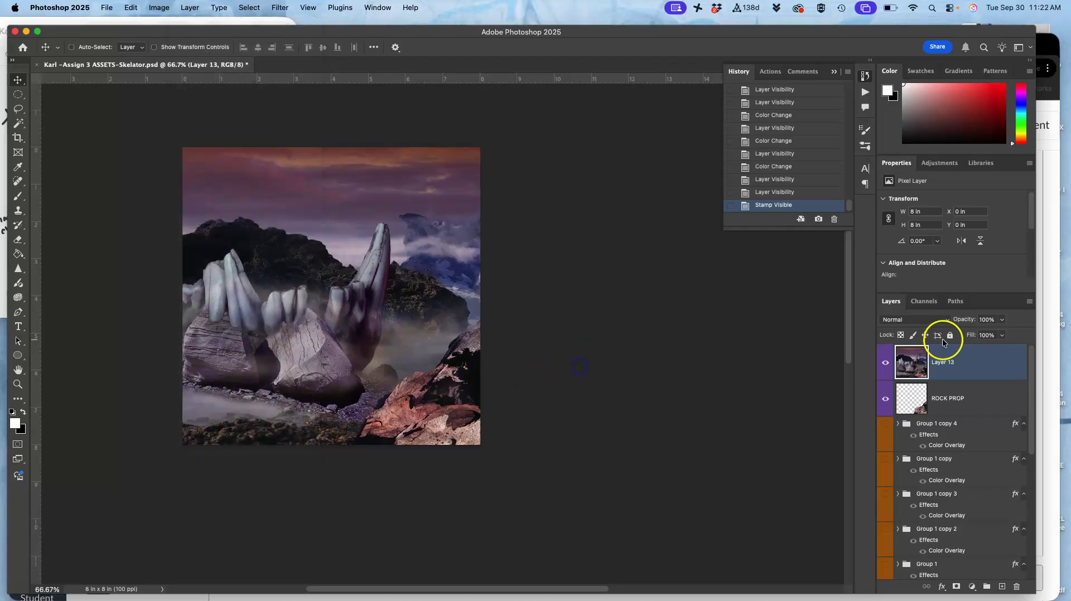
pyautogui.click(886, 364)
pyautogui.click(887, 363)
pyautogui.scroll(-10, 926, 457)
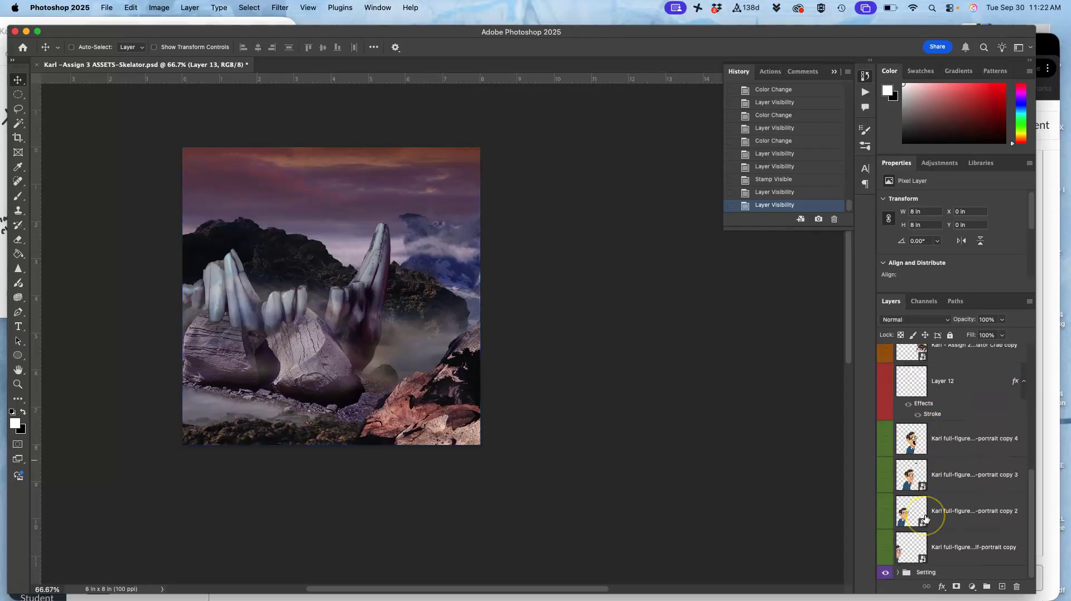
pyautogui.scroll(10, 925, 519)
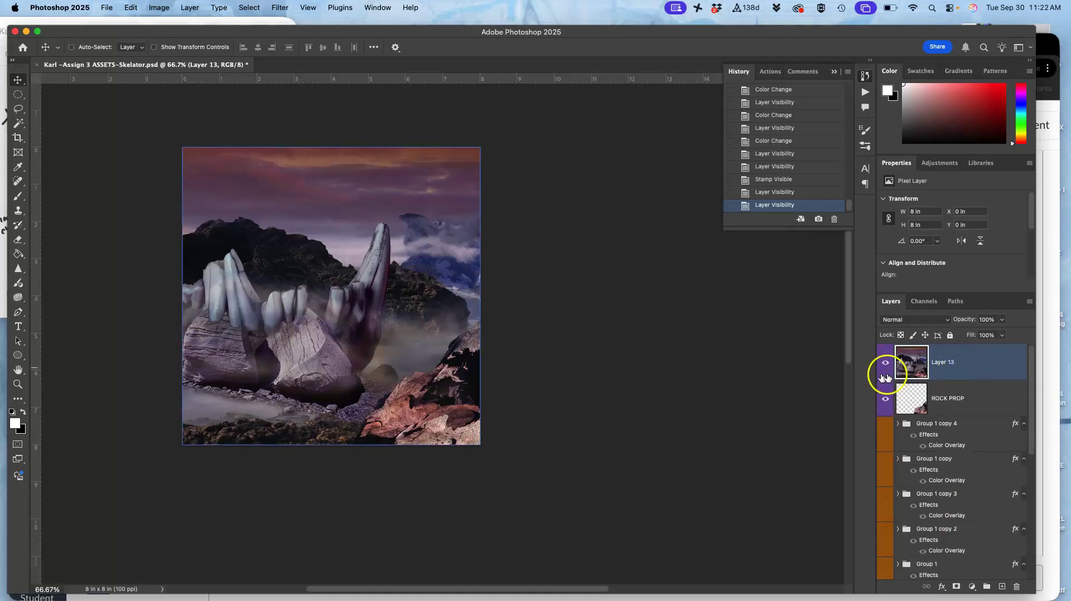
# Select the entire canvas and copy the stamped background from Layer 13
pyautogui.click(249, 7)
pyautogui.click(258, 24)
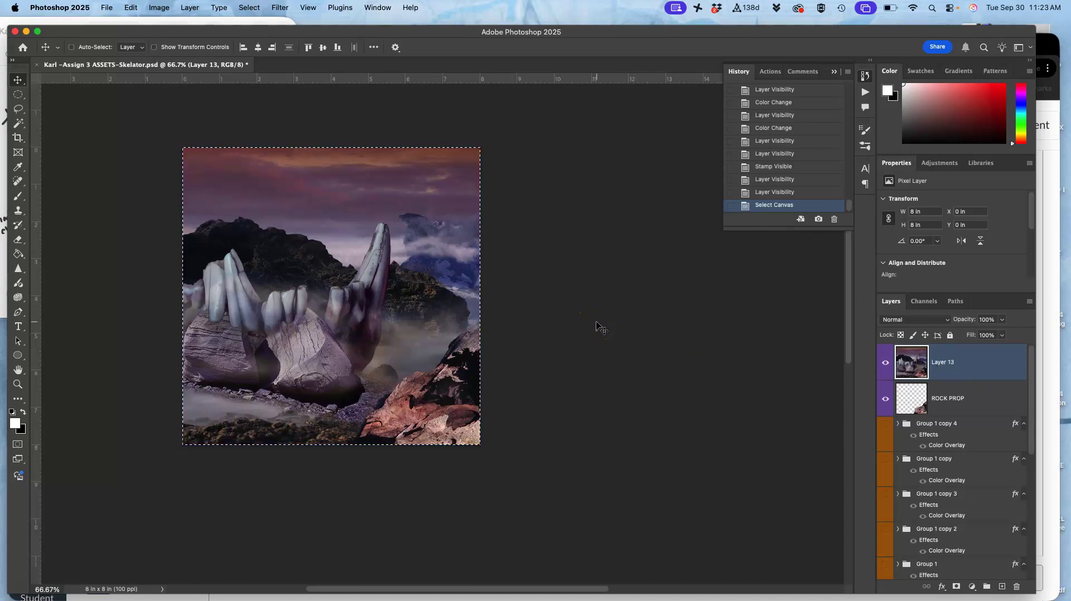
pyautogui.click(132, 9)
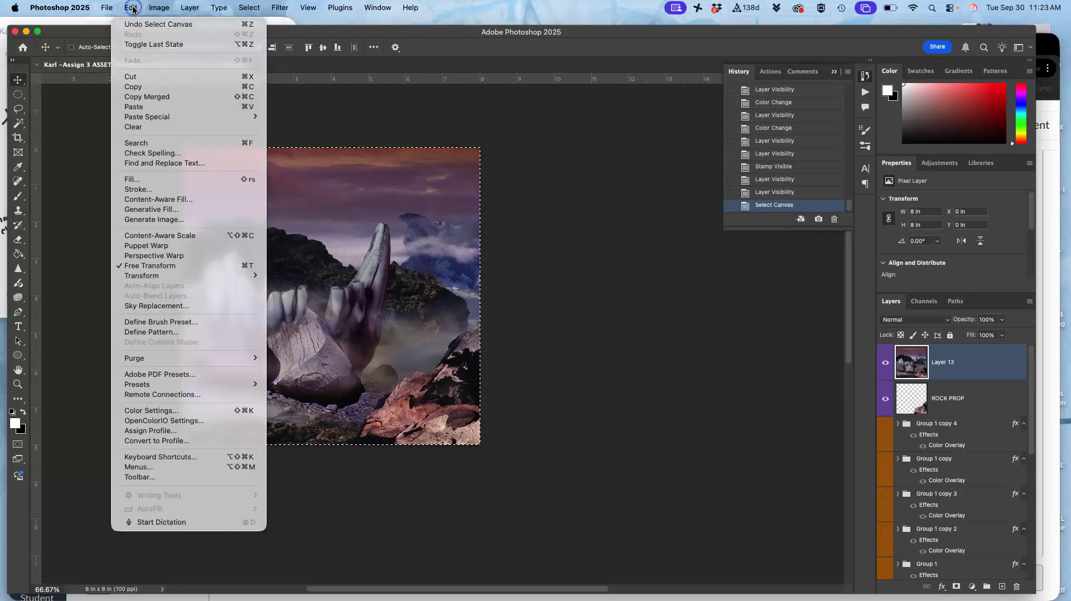
pyautogui.click(159, 92)
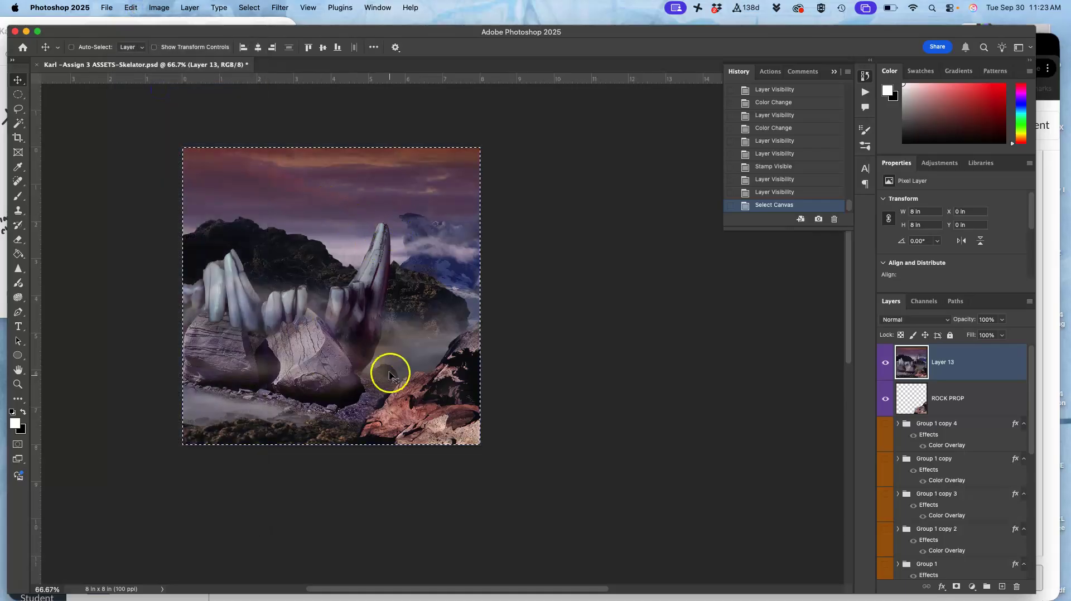
# Create an 800 x 800 px, 100 ppi document from the clipboard preset, named with the author's first name followed by "Assign #3 STAGE Skelator"
pyautogui.click(108, 9)
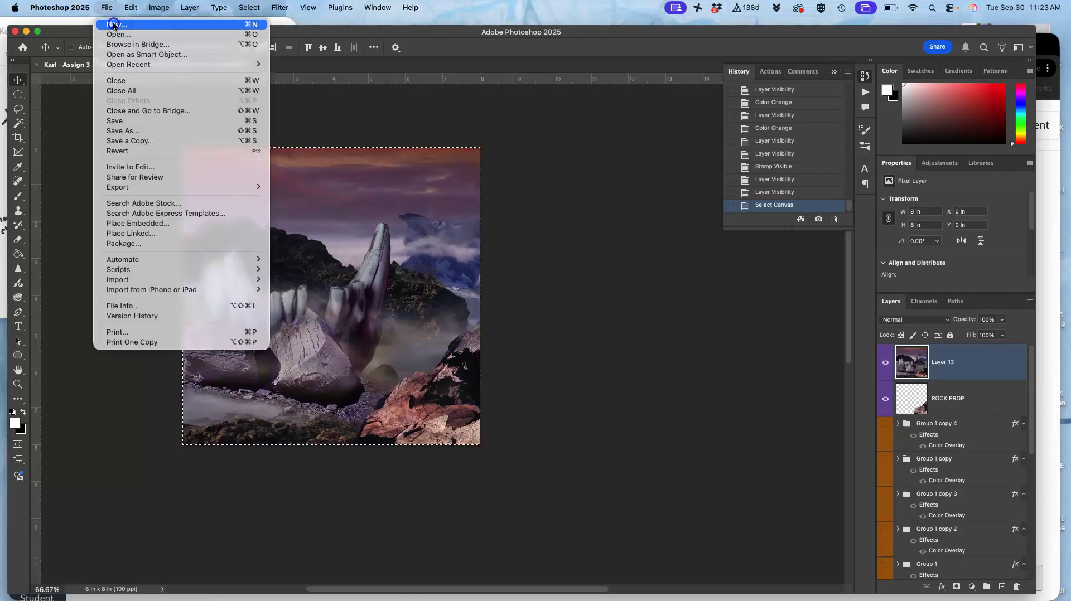
pyautogui.click(113, 26)
pyautogui.click(635, 208)
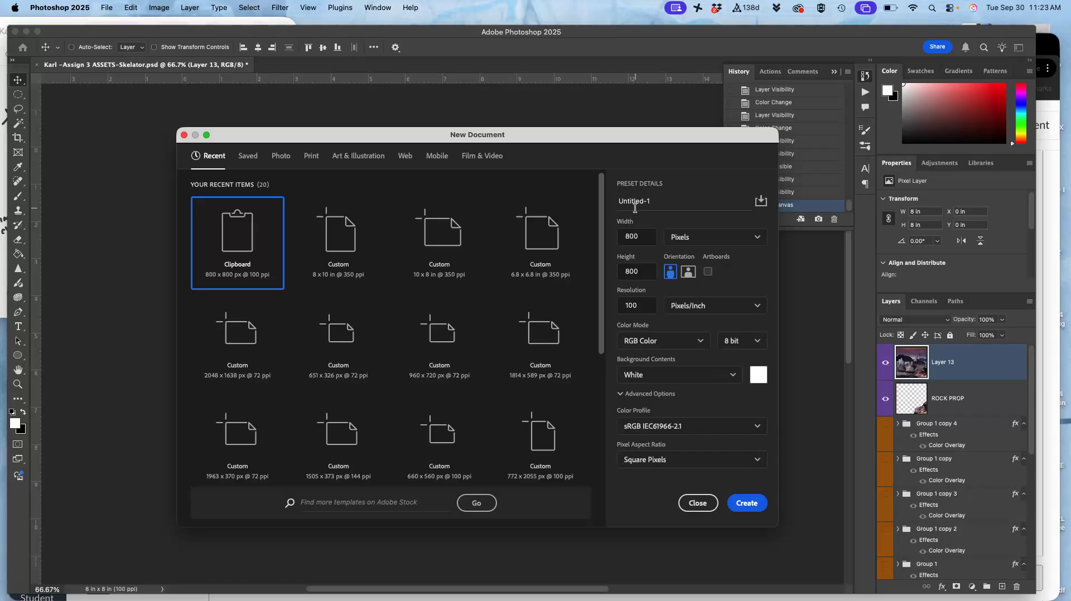
pyautogui.click(640, 203)
pyautogui.write('Karl Assign #3 STAGE Skelator')
pyautogui.click(753, 503)
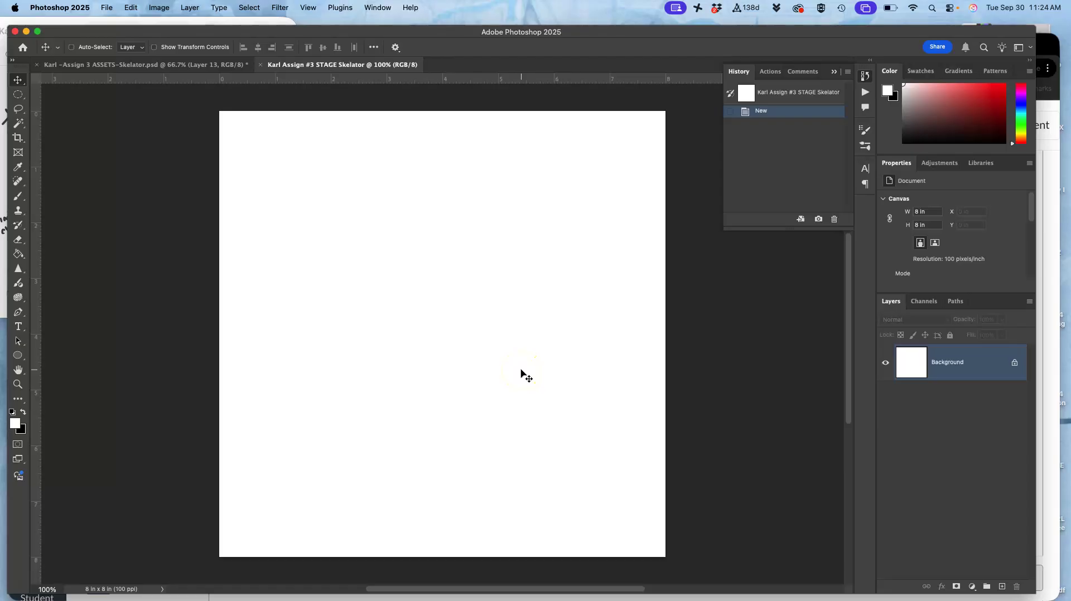
# Paste the copied background into the new STAGE document and check it by toggling the pasted layer's visibility
pyautogui.click(133, 8)
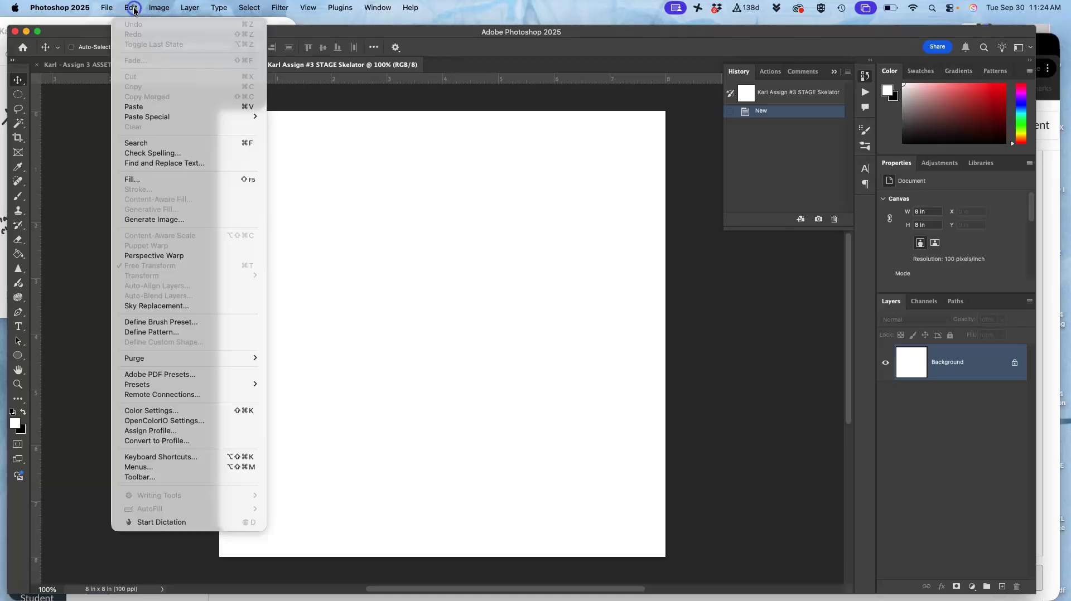
pyautogui.click(135, 107)
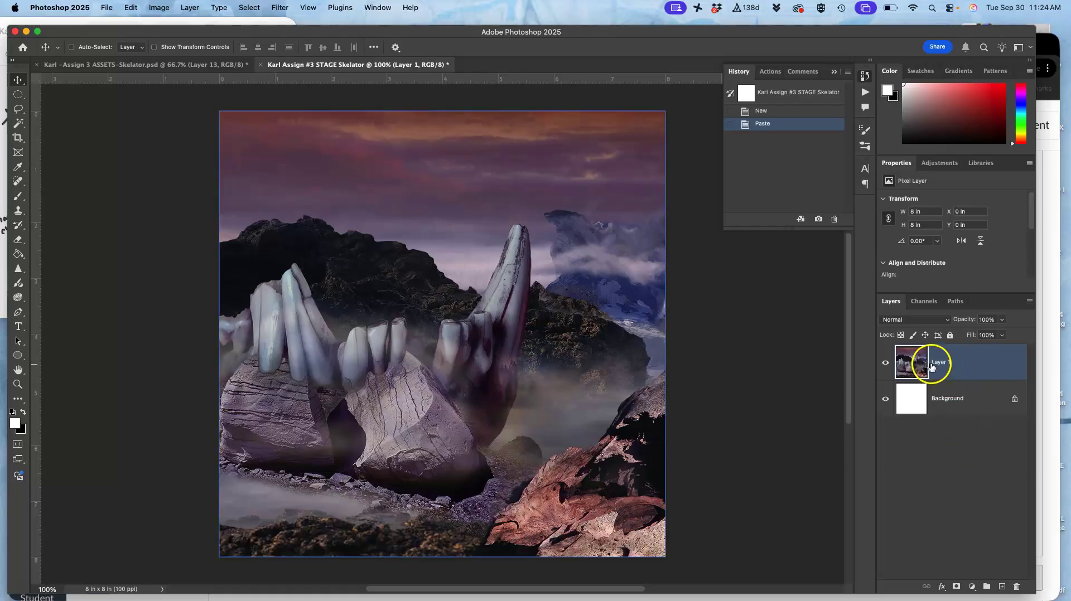
pyautogui.click(885, 363)
pyautogui.click(885, 363)
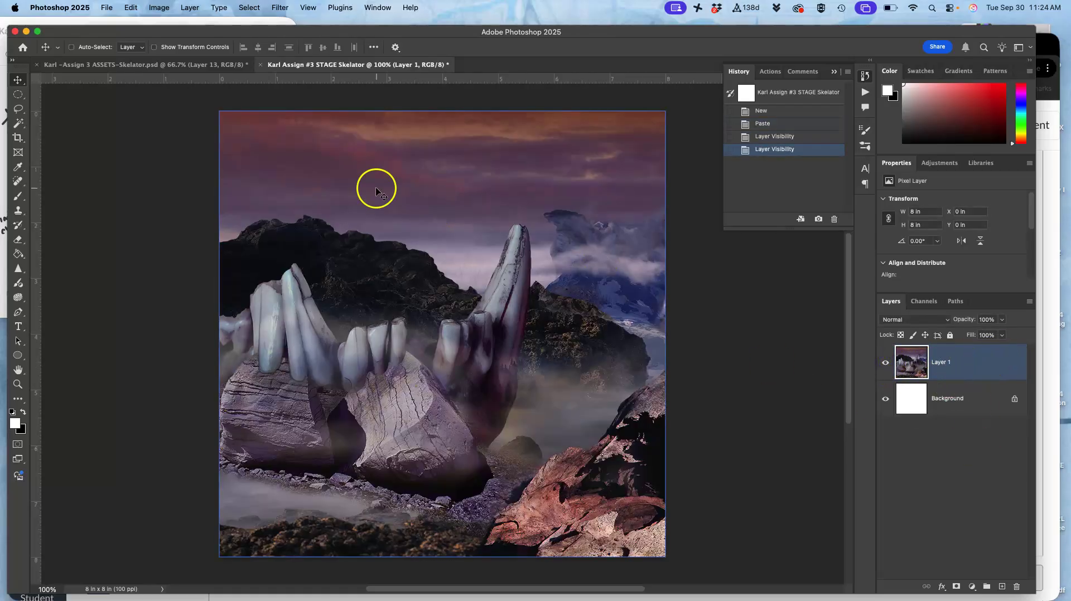
# Return to the Assign 3 ASSETS-Skelator document, review its layers, and deselect the canvas selection
pyautogui.click(203, 70)
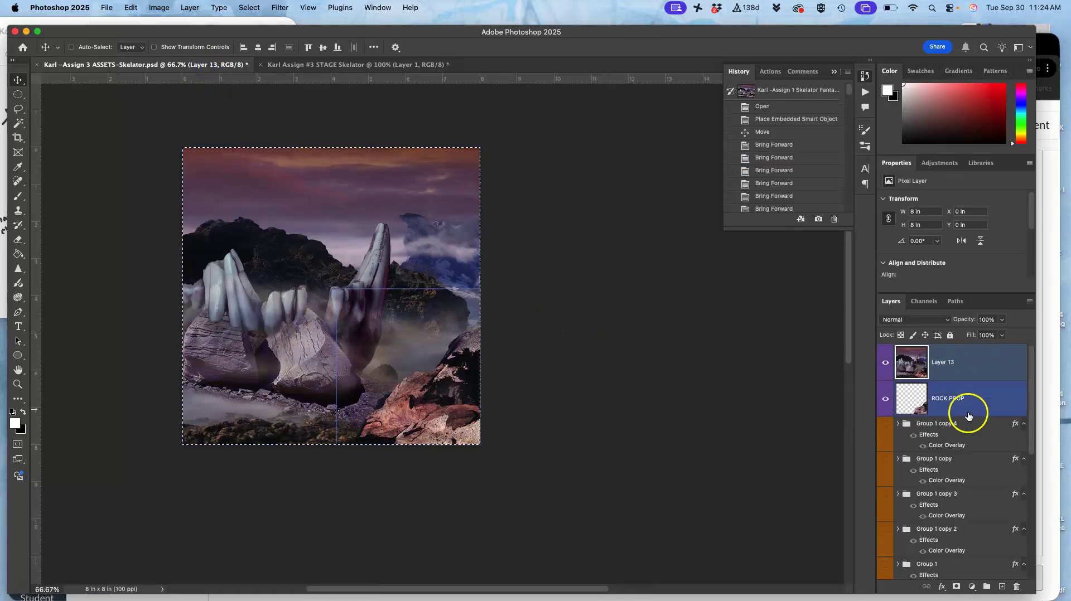
pyautogui.scroll(-5, 957, 432)
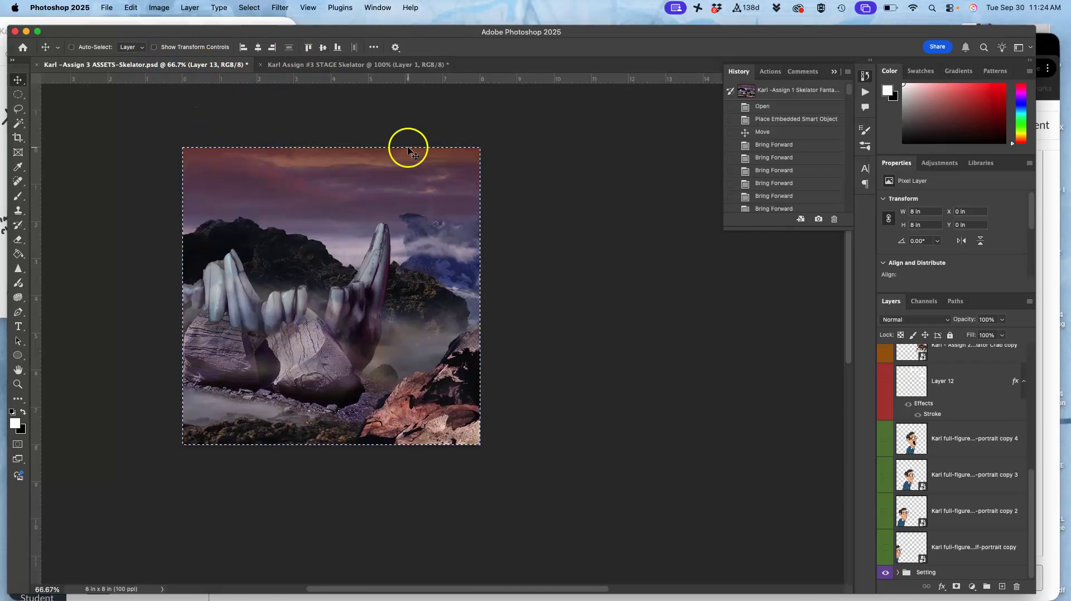
pyautogui.scroll(5, 978, 405)
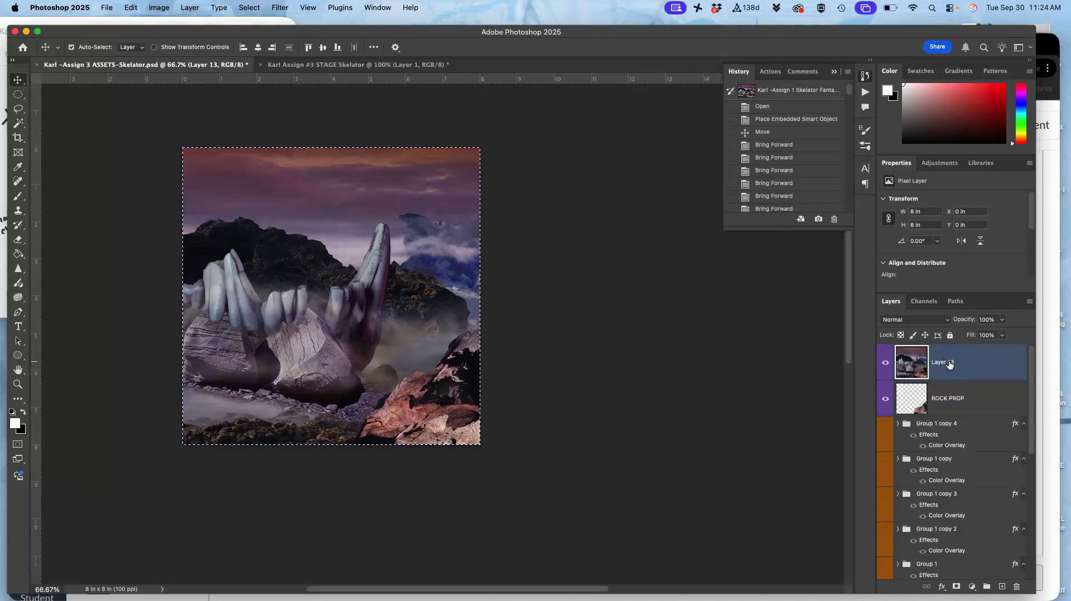
pyautogui.press('super+d')
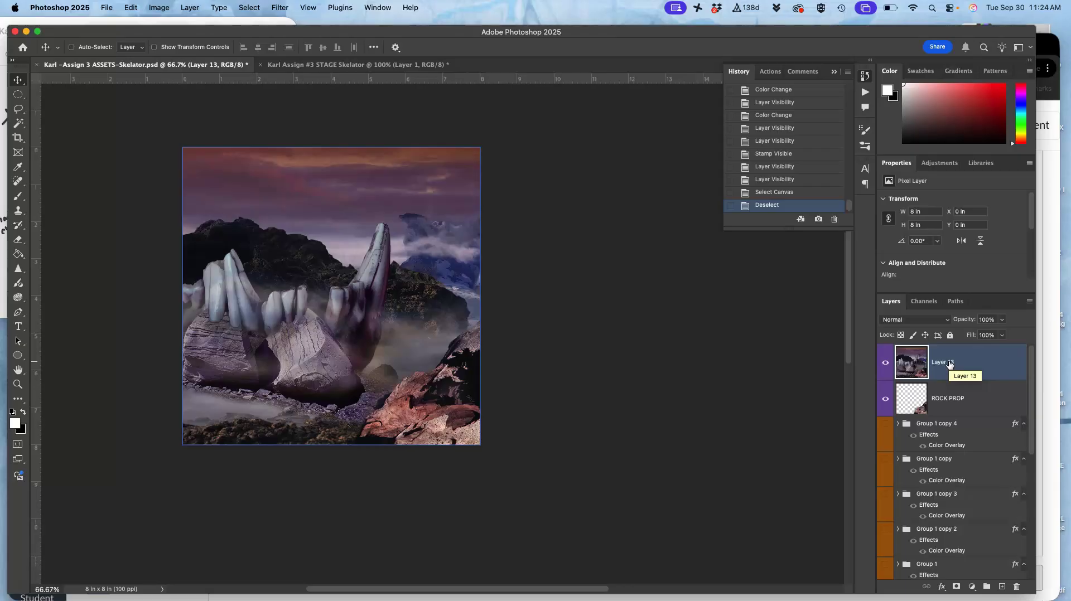